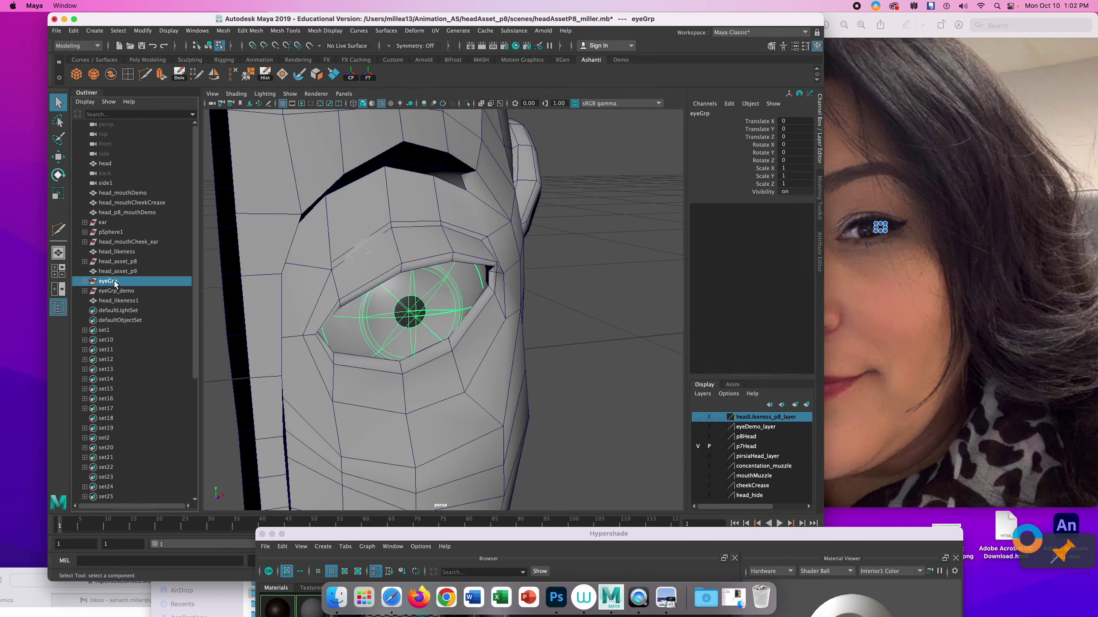
Move the vertices at the inner end of the brow crease on the head_likeness mesh
key(w)
alt+drag(302, 295, 413, 300)
alt+drag(389, 268, 277, 260)
click(248, 249)
alt+drag(415, 433, 456, 336)
click(318, 240)
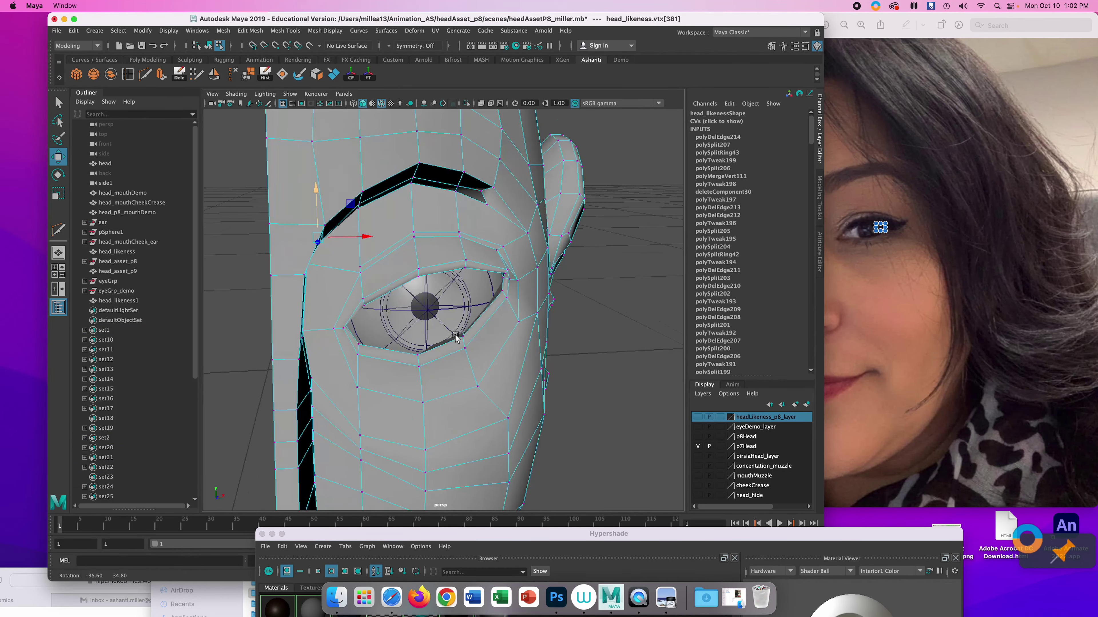
Mark the visible upper eyelid on the reference photo and cut a new edge near the outer corner of the model's eye
drag(857, 216, 879, 224)
click(58, 229)
scroll(346, 283, up, 3)
key(q)
Merge the neighbouring vertices and delete the leftover edge beside the outer eye corner
alt+drag(299, 358, 346, 260)
click(249, 75)
alt+drag(414, 260, 349, 250)
click(349, 250)
key(ctrl+Delete)
Cut a new edge above the outer eye corner with Multi-Cut and activate the Move tool for the lid edges
key(ctrl+shift+x)
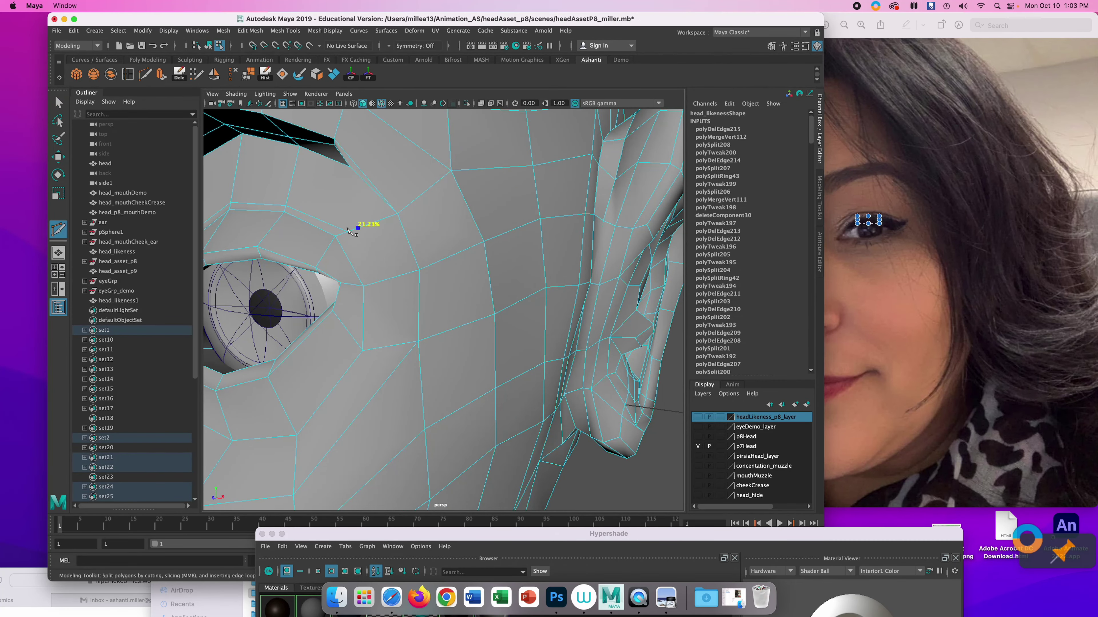
click(375, 283)
key(q)
alt+drag(375, 283, 510, 259)
key(w)
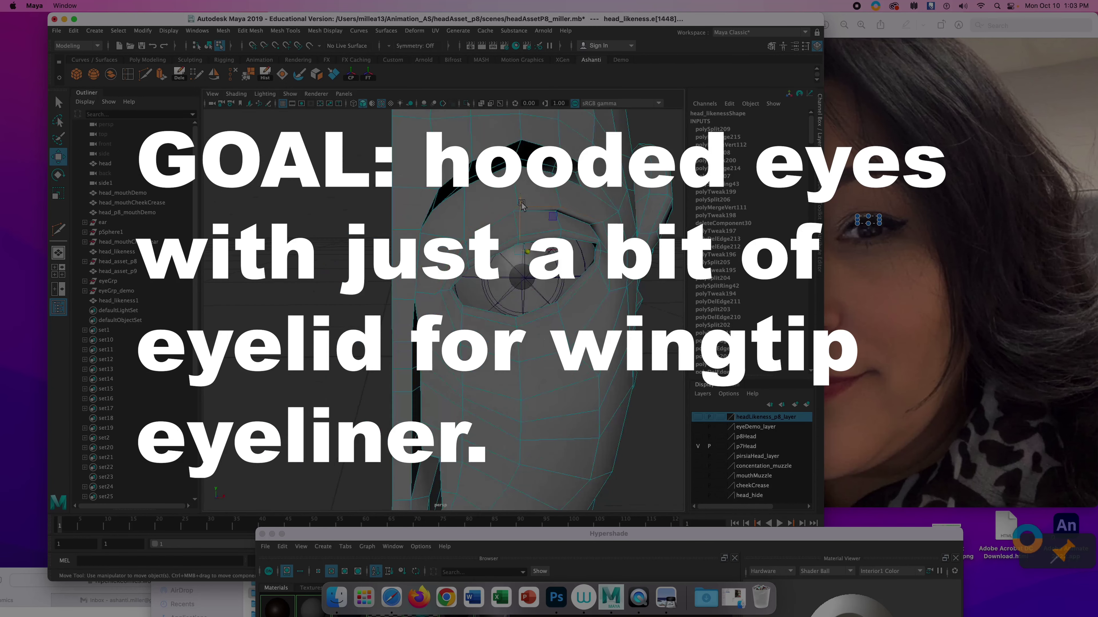
Reshape the upper lid crease through its vertices in unsmoothed display and switch to edge selection
right_drag(419, 300, 410, 288)
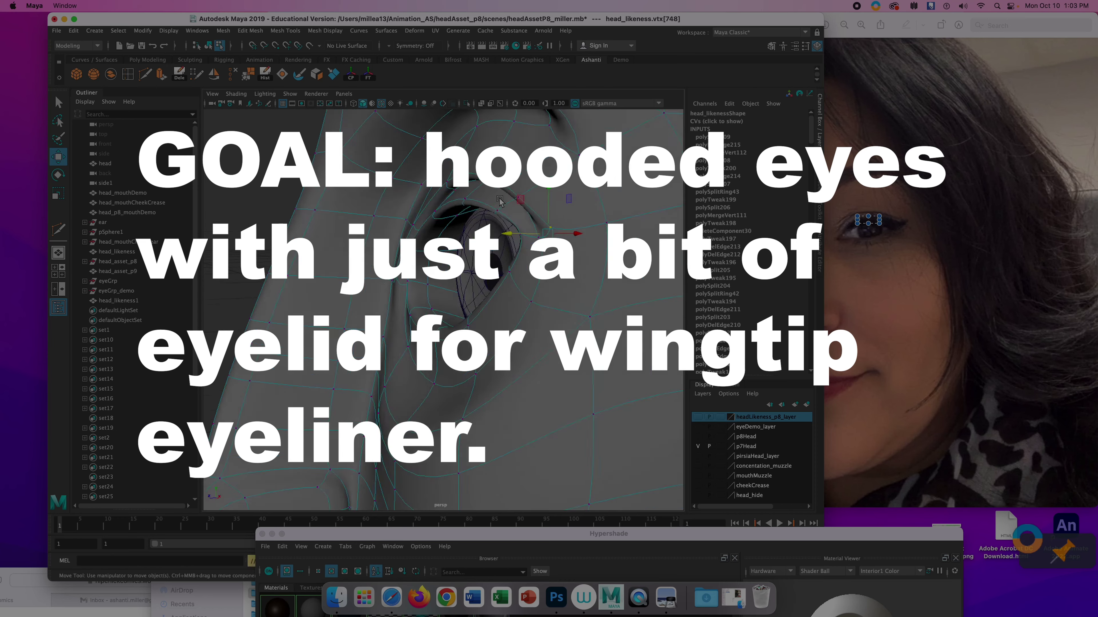
key(1)
mouse_move(499, 200)
alt+mouse_down()
mouse_move(514, 234)
mouse_move(497, 216)
alt+mouse_up()
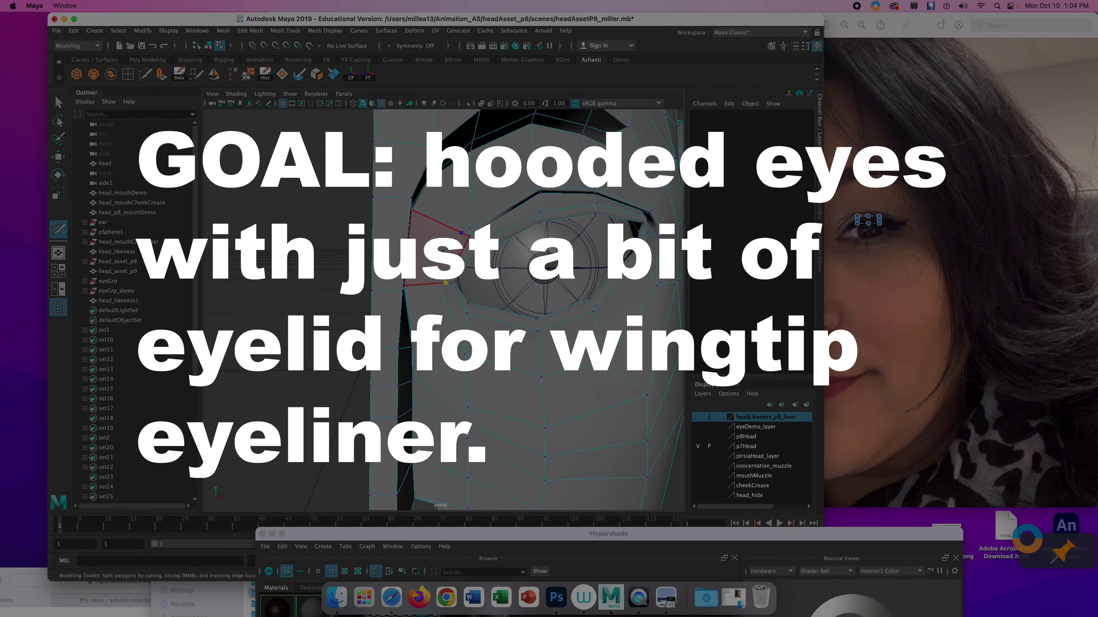
alt+drag(605, 195, 531, 226)
right_drag(536, 202, 535, 192)
alt+drag(462, 220, 469, 223)
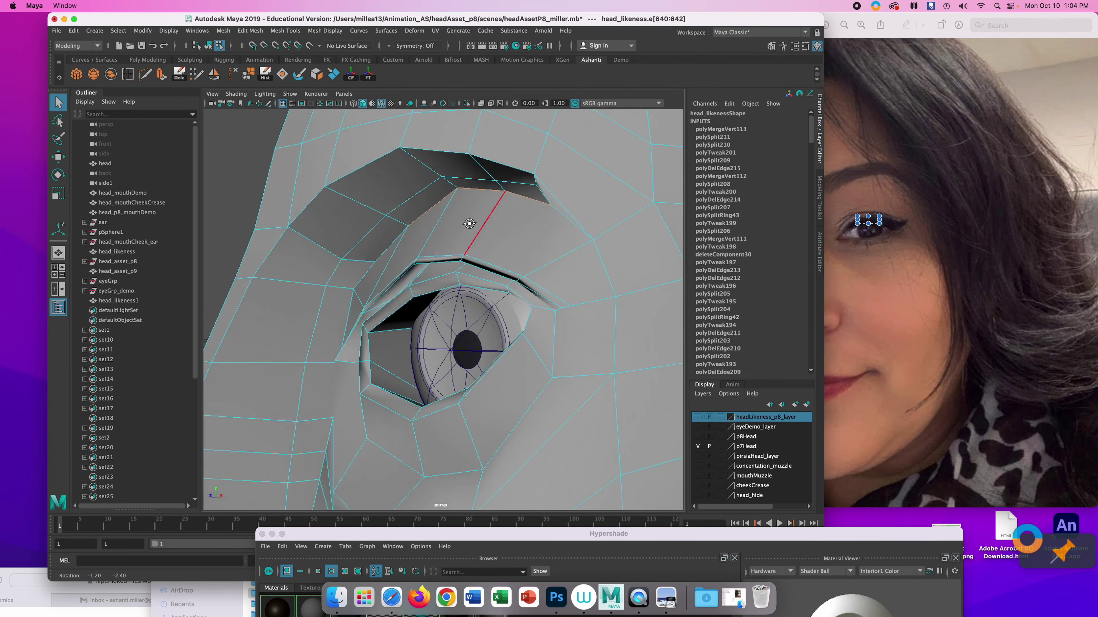
Shift the modelling window aside to expose more of the reference photo and select an edge at the inner brow
drag(701, 23, 636, 22)
mouse_move(389, 260)
alt+mouse_down()
mouse_move(453, 255)
mouse_move(389, 242)
alt+mouse_up()
click(313, 282)
alt+drag(337, 277, 346, 329)
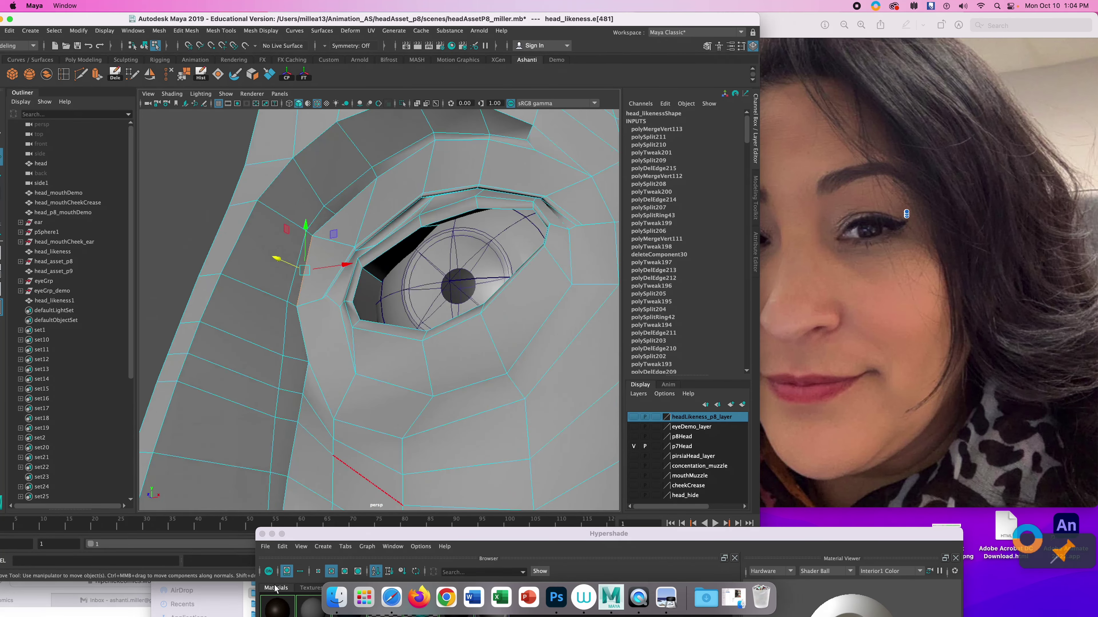
click(392, 598)
drag(309, 581, 396, 572)
Select the two vertices along the lower edge of the brow crease for moving
click(343, 264)
alt+drag(343, 264, 323, 255)
scroll(270, 363, down, 5)
alt+drag(376, 210, 389, 277)
click(313, 283)
shift+click(351, 260)
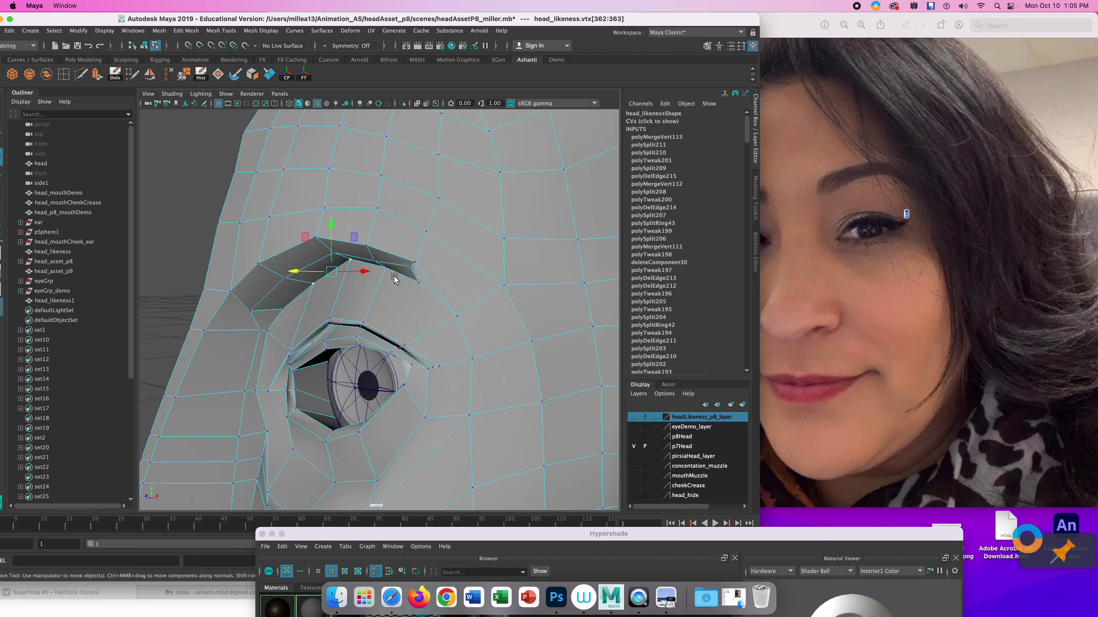
Adjust the vertices along the side of the nose bridge below the inner brow
alt+drag(323, 283, 380, 268)
click(348, 295)
shift+click(332, 353)
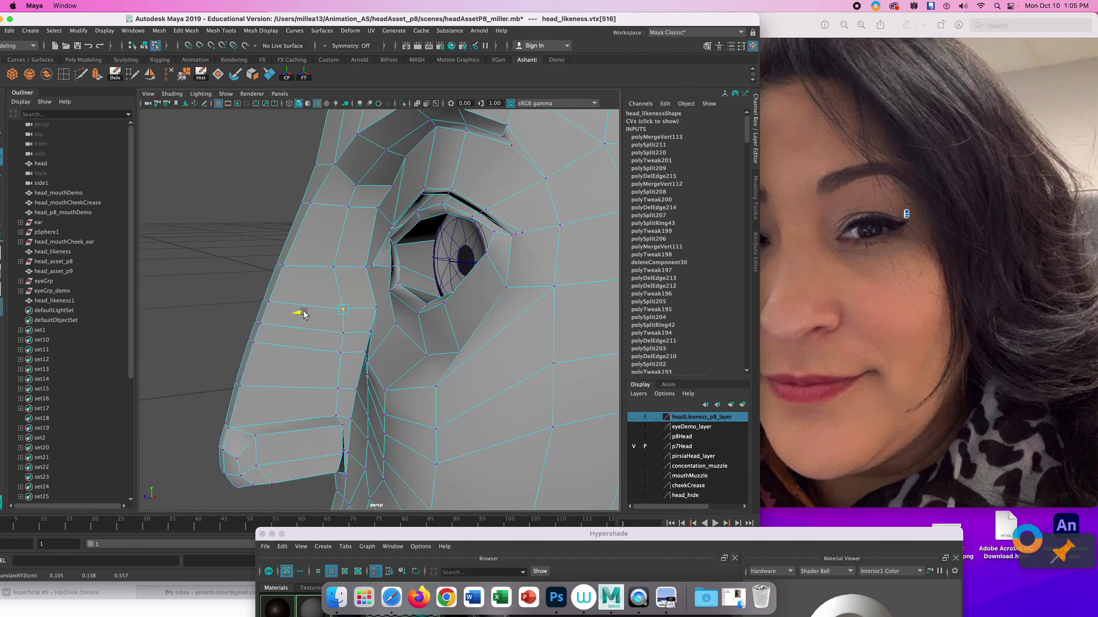
alt+drag(338, 335, 458, 268)
click(385, 348)
Turn on smooth preview for the head and pick the vertex above the upper eyelid
key(3)
alt+drag(467, 320, 452, 363)
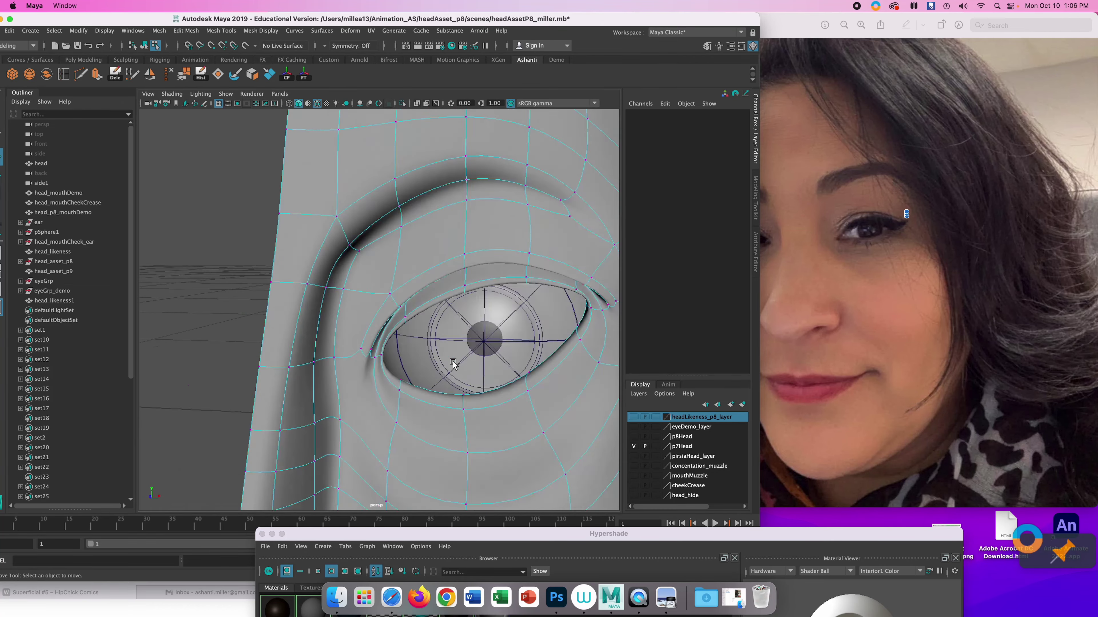
click(459, 266)
alt+drag(459, 266, 501, 279)
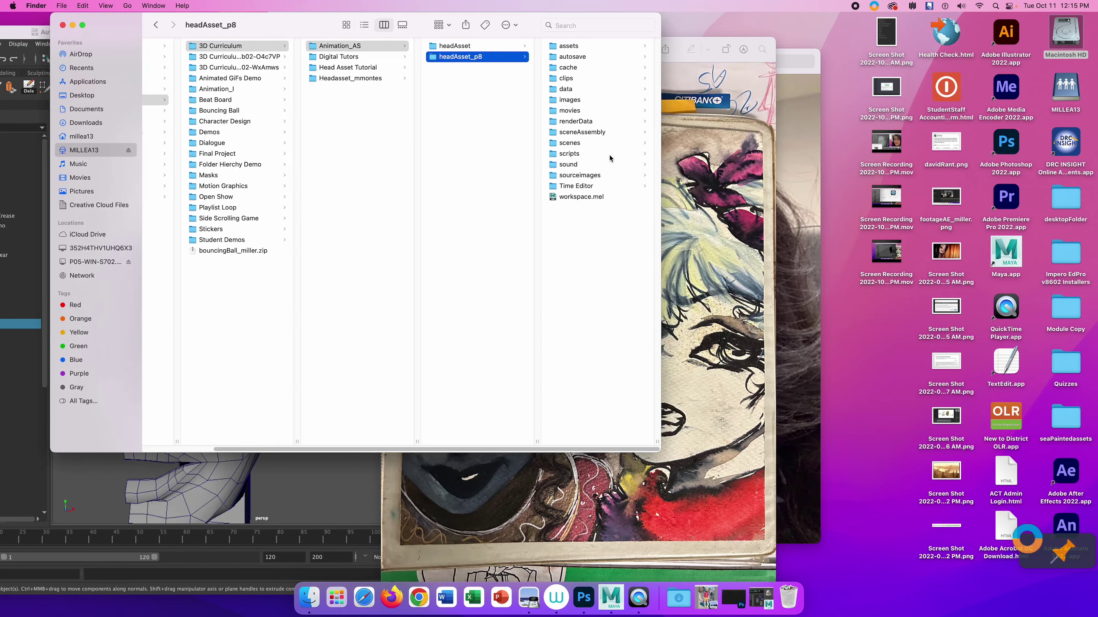
Browse to the headAsset_p8 project images and load the painted sketchbook portrait as an image plane in the perspective view
click(460, 175)
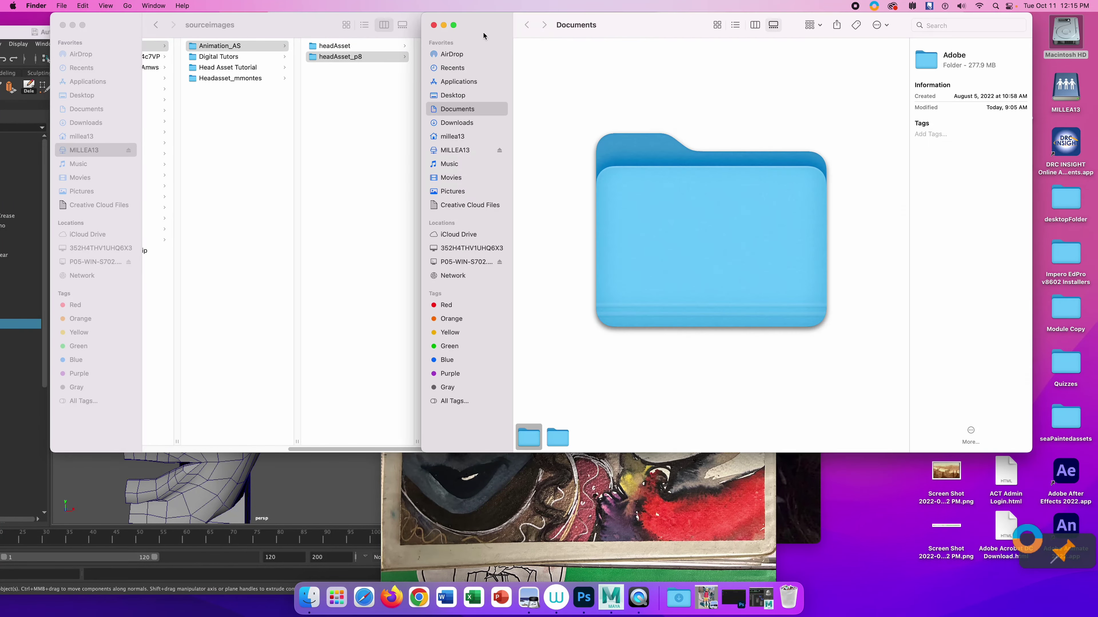
click(830, 208)
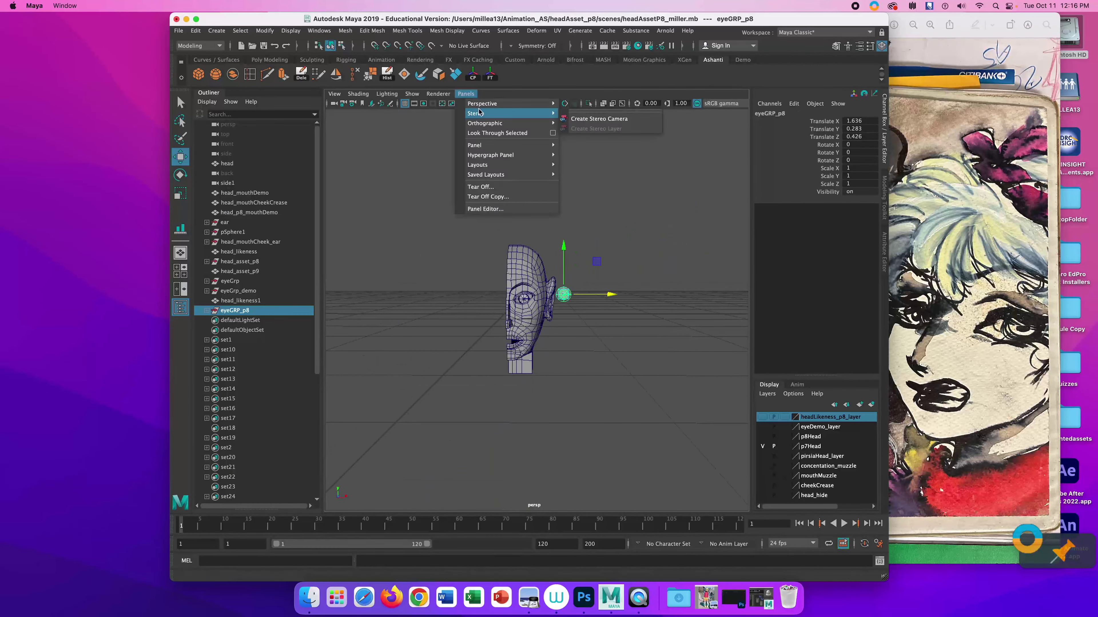
click(487, 315)
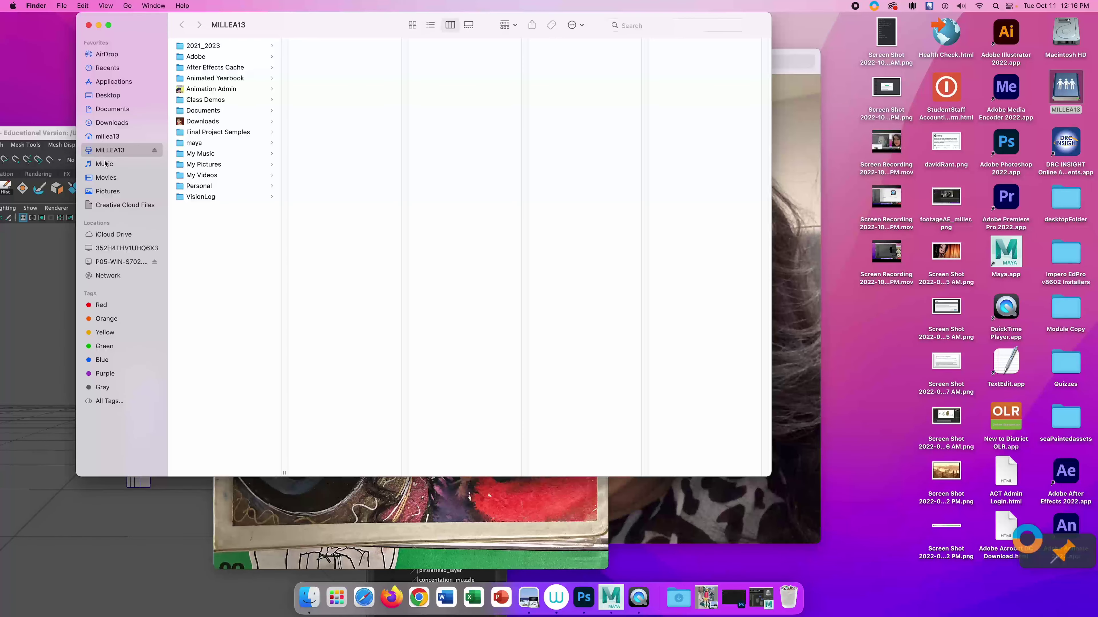
click(447, 175)
click(678, 598)
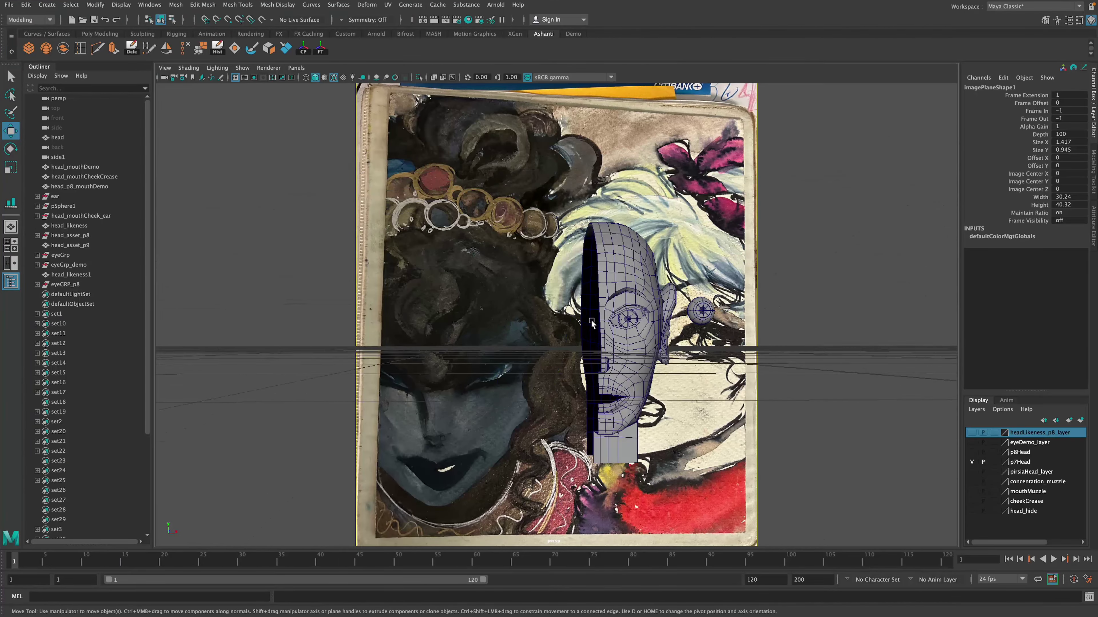
Cut a new edge outward from the outer eye corner with Multi-Cut in unsmoothed display
scroll(588, 323, up, 10)
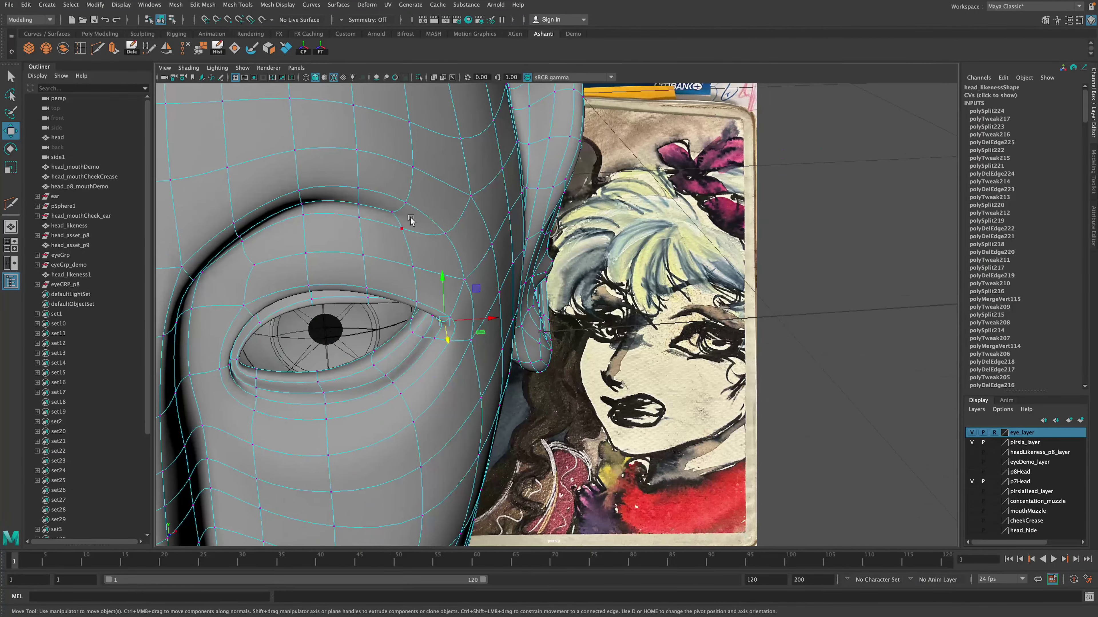
key(1)
alt+drag(558, 303, 469, 259)
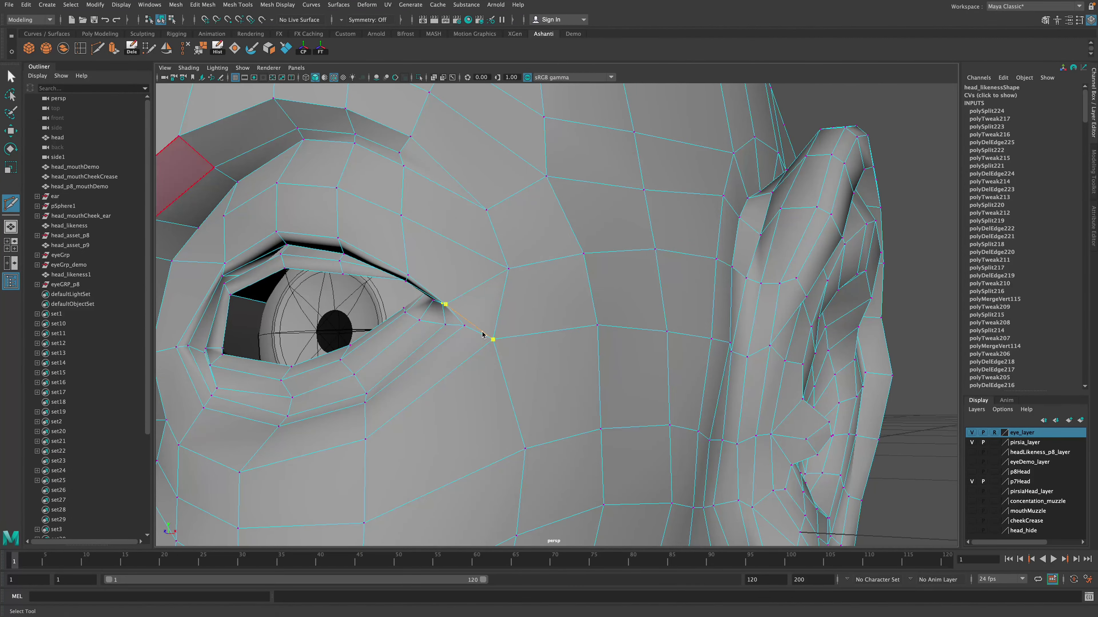
alt+drag(483, 334, 421, 353)
key(q)
Delete the redundant edges between the outer eye corner and the temple
click(446, 315)
click(188, 48)
click(428, 286)
key(w)
right_drag(451, 363, 456, 338)
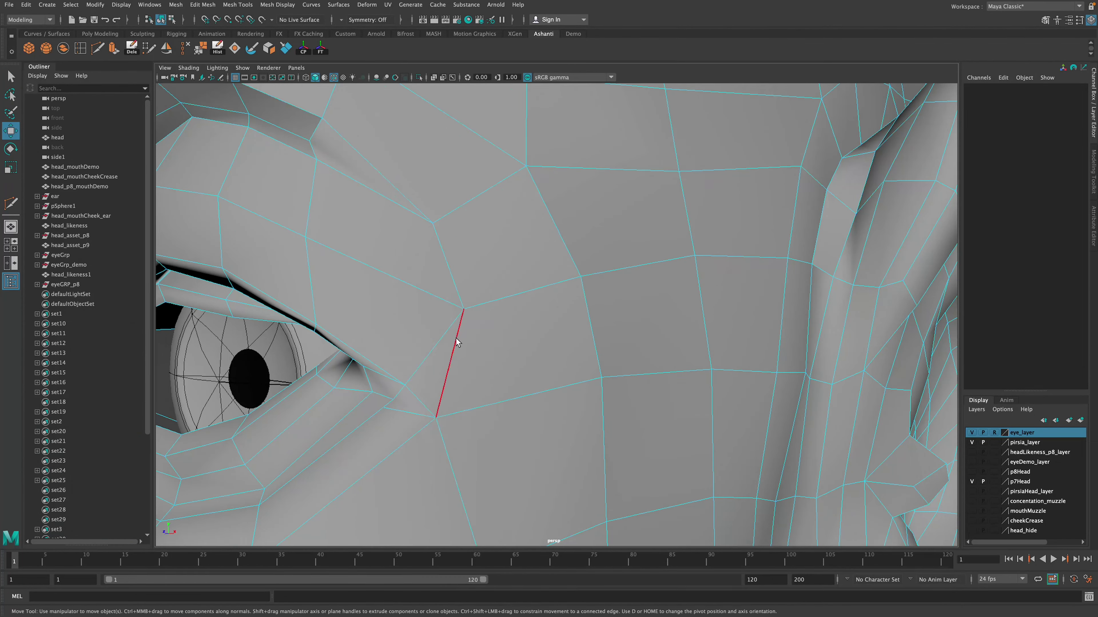
click(456, 339)
click(187, 48)
Move the vertex at the outer eye corner to tighten the lid fold
alt+drag(454, 341, 426, 337)
right_drag(427, 336, 382, 336)
click(405, 367)
alt+drag(414, 372, 520, 322)
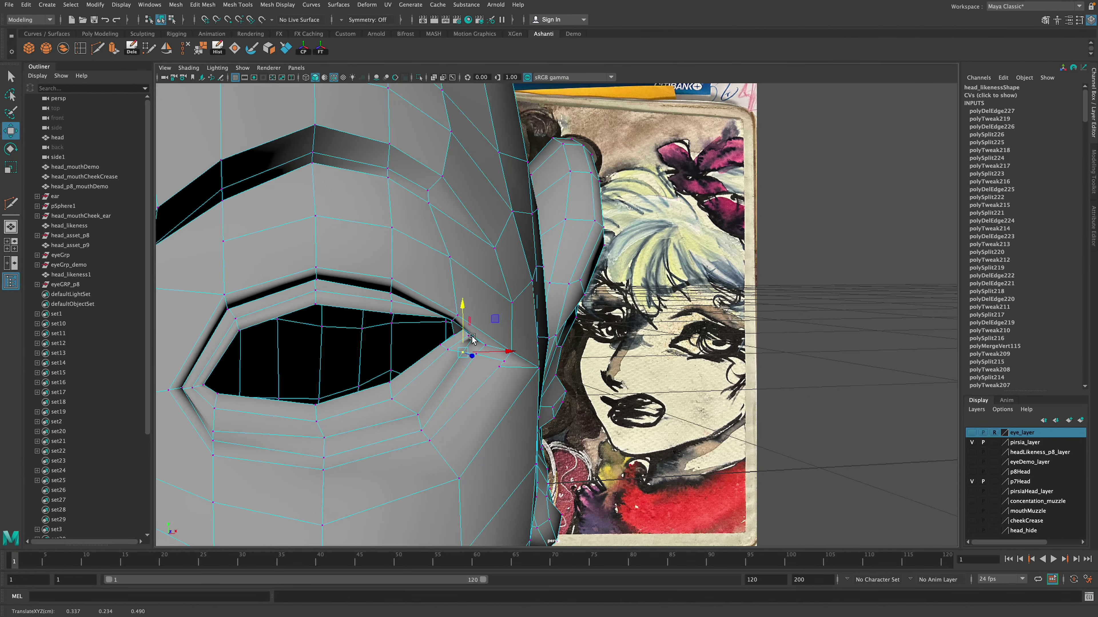
alt+drag(462, 360, 510, 315)
Delete the extra edge below the outer eye corner and undo once
right_drag(540, 303, 540, 268)
mouse_move(551, 270)
alt+mouse_down()
mouse_move(580, 270)
mouse_move(564, 252)
alt+mouse_up()
click(462, 346)
key(ctrl+Delete)
key(ctrl+z)
Cut replacement edges just below the outer eye corner with Multi-Cut
key(ctrl+shift+x)
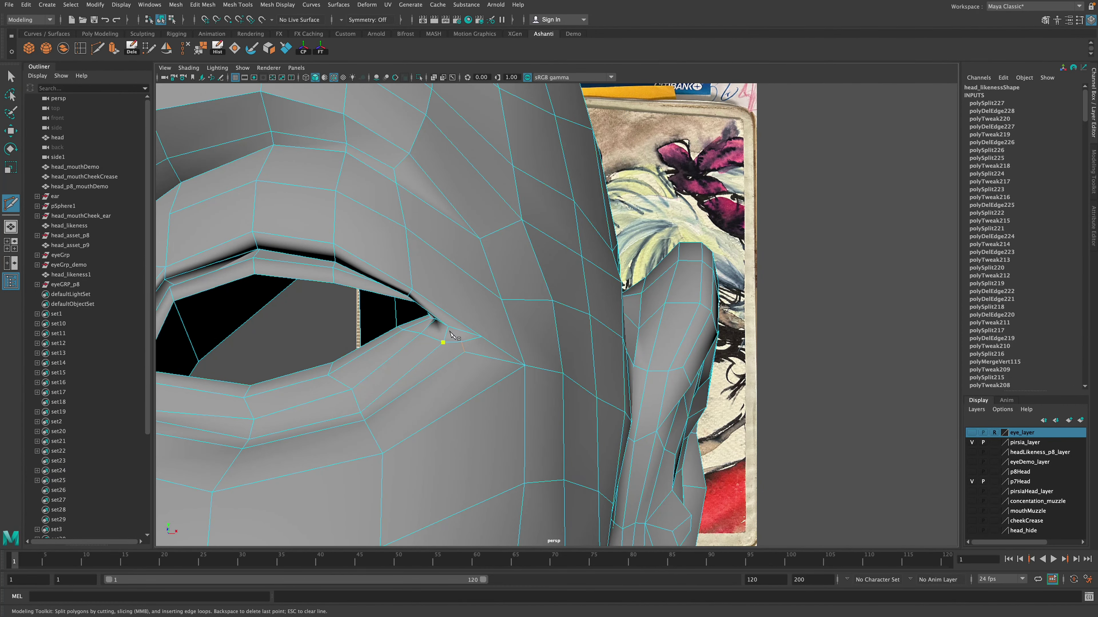
click(443, 342)
click(466, 352)
key(q)
alt+drag(471, 365, 520, 329)
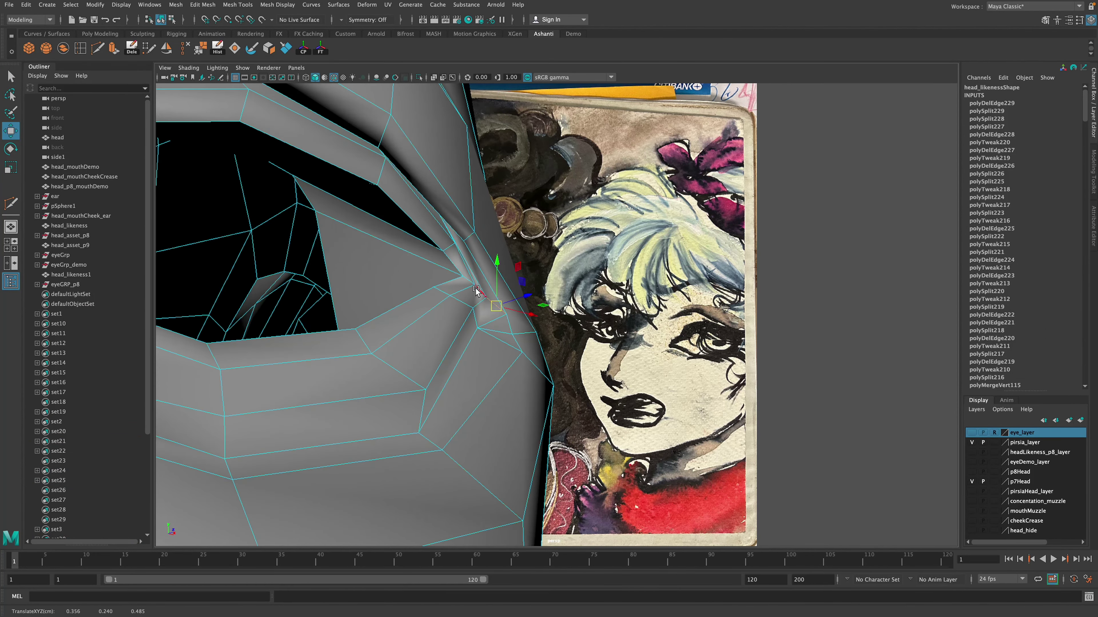
Delete the leftover edge under the outer eye corner and reposition the adjacent vertex
click(429, 349)
key(ctrl+Delete)
alt+drag(430, 350, 468, 342)
right_drag(468, 341, 436, 342)
click(458, 333)
drag(459, 285, 400, 337)
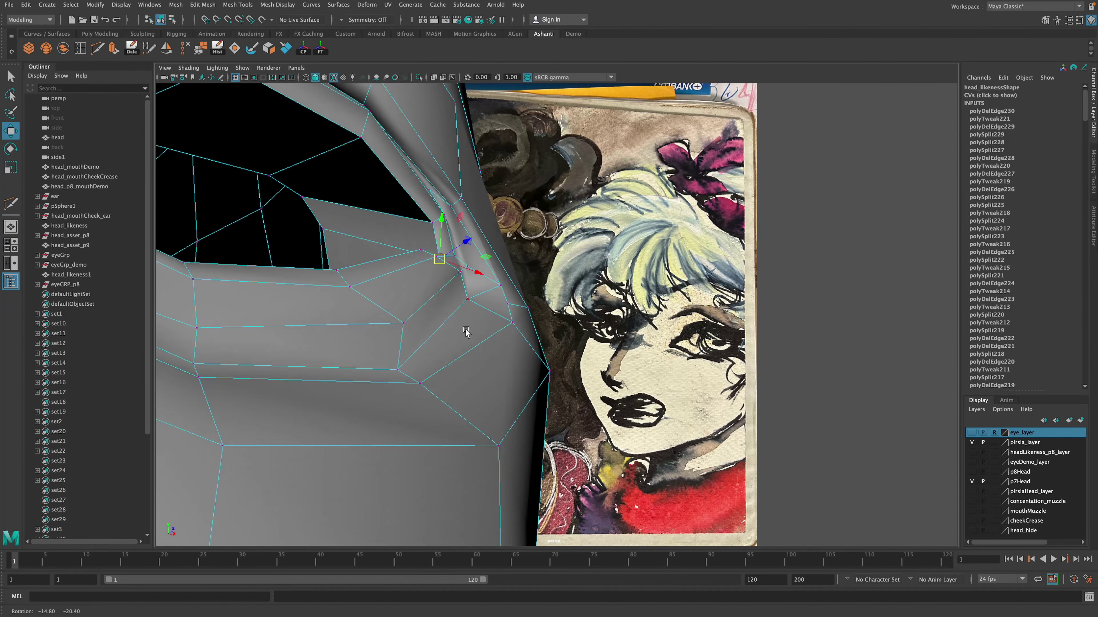
Delete another surplus edge around the outer part of the eye
scroll(492, 384, down, 5)
alt+drag(466, 332, 465, 280)
click(493, 184)
key(ctrl+Delete)
Adjust the vertices around the outer lids, turn on smooth preview and save the scene
right_drag(465, 281, 428, 280)
click(342, 442)
shift+click(450, 412)
alt+drag(526, 305, 582, 379)
mouse_move(574, 327)
alt+mouse_down()
mouse_move(525, 333)
mouse_move(508, 362)
mouse_move(512, 335)
mouse_move(576, 341)
alt+mouse_up()
key(3)
scroll(541, 337, down, 3)
key(super+s)
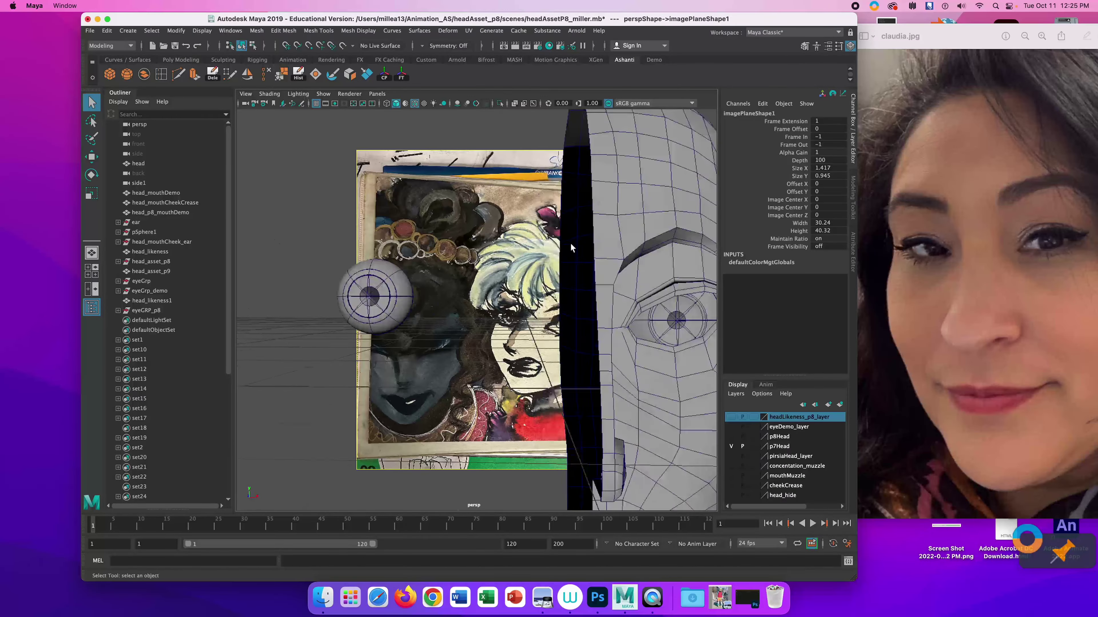
Switch the head mesh to vertex editing and move a vertex on the outer half of the upper lid crease
scroll(539, 289, up, 5)
right_click(539, 289)
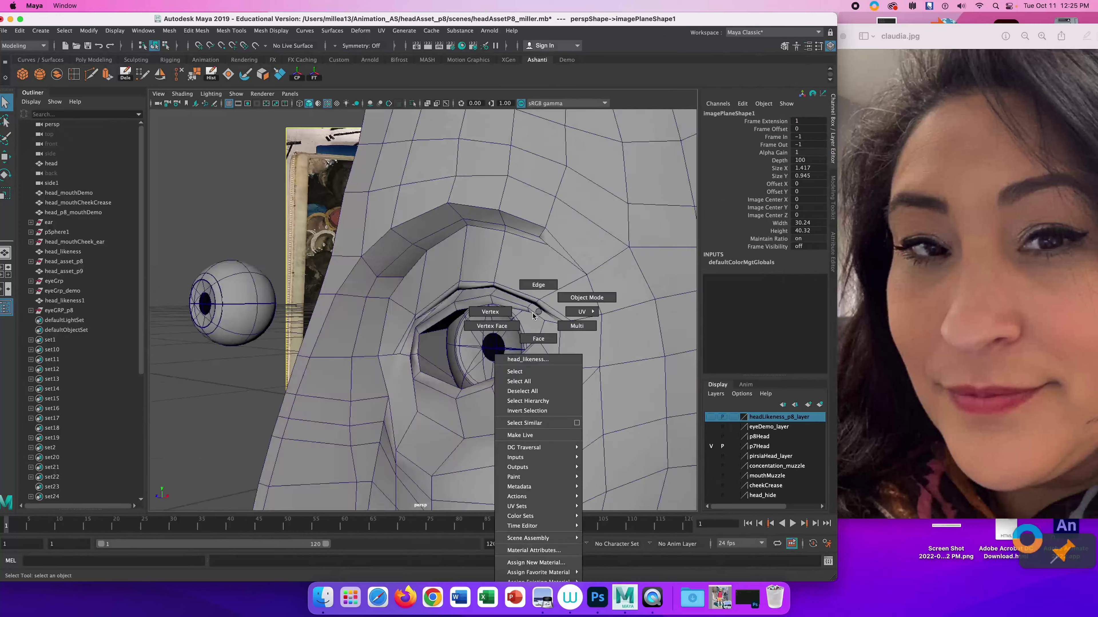
right_drag(533, 316, 490, 312)
key(w)
drag(521, 303, 555, 305)
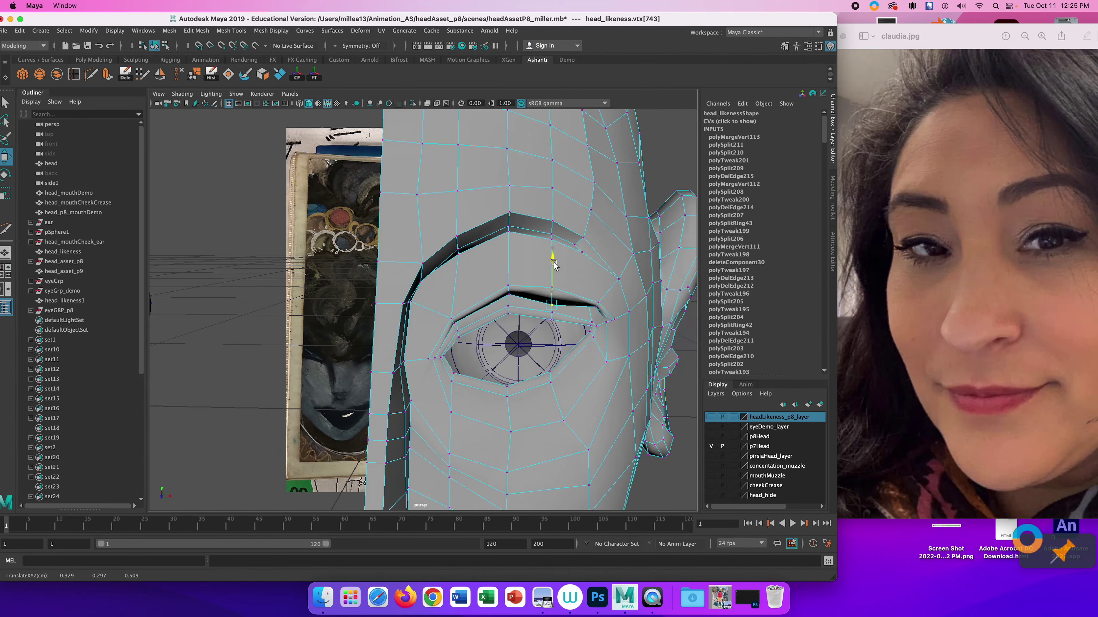
Reposition the upper lid vertices in depth to form the fold over the eyeball
alt+drag(554, 263, 445, 259)
key(q)
key(w)
drag(352, 268, 358, 268)
click(459, 290)
click(468, 288)
alt+drag(474, 291, 539, 293)
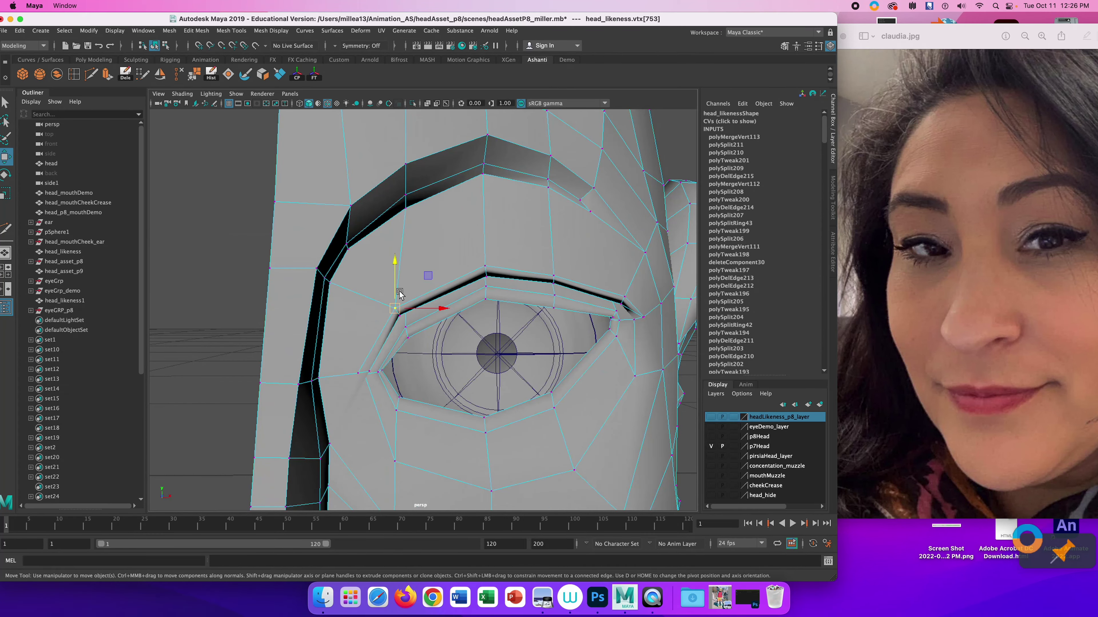
Raise and shift the vertices of the upper lid crease near the inner eye corner
drag(399, 292, 399, 273)
click(400, 315)
drag(399, 298, 400, 285)
click(406, 327)
alt+drag(406, 329, 411, 327)
click(402, 297)
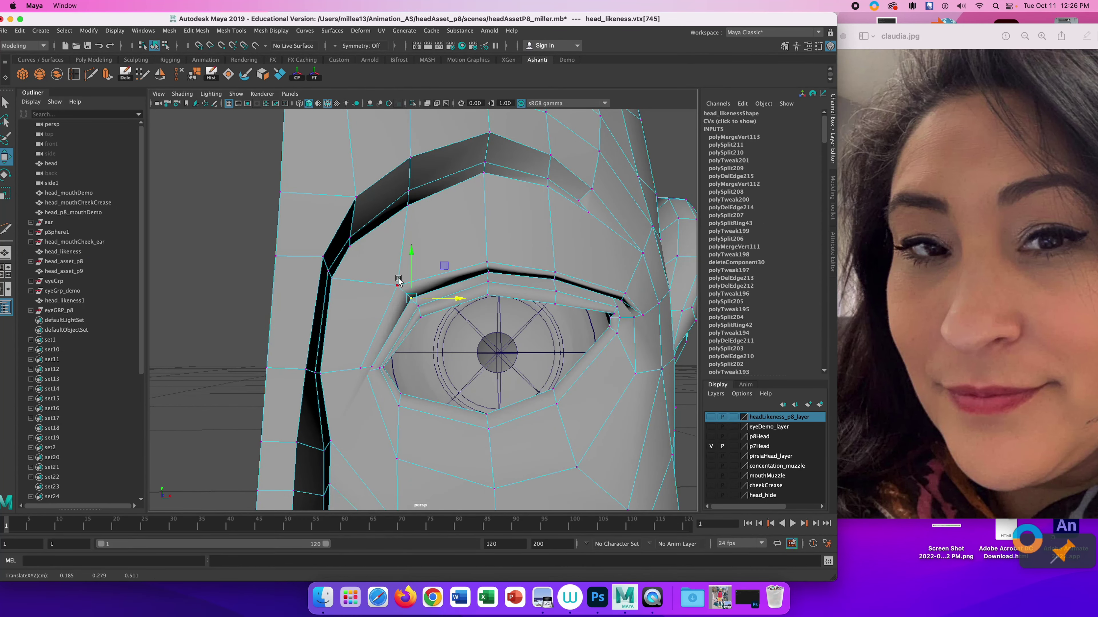
click(399, 284)
Hide the p7Head layer and show the p8Head layer to examine the earlier head's eye shape
alt+drag(566, 360, 759, 338)
click(711, 447)
click(712, 437)
alt+drag(545, 389, 338, 400)
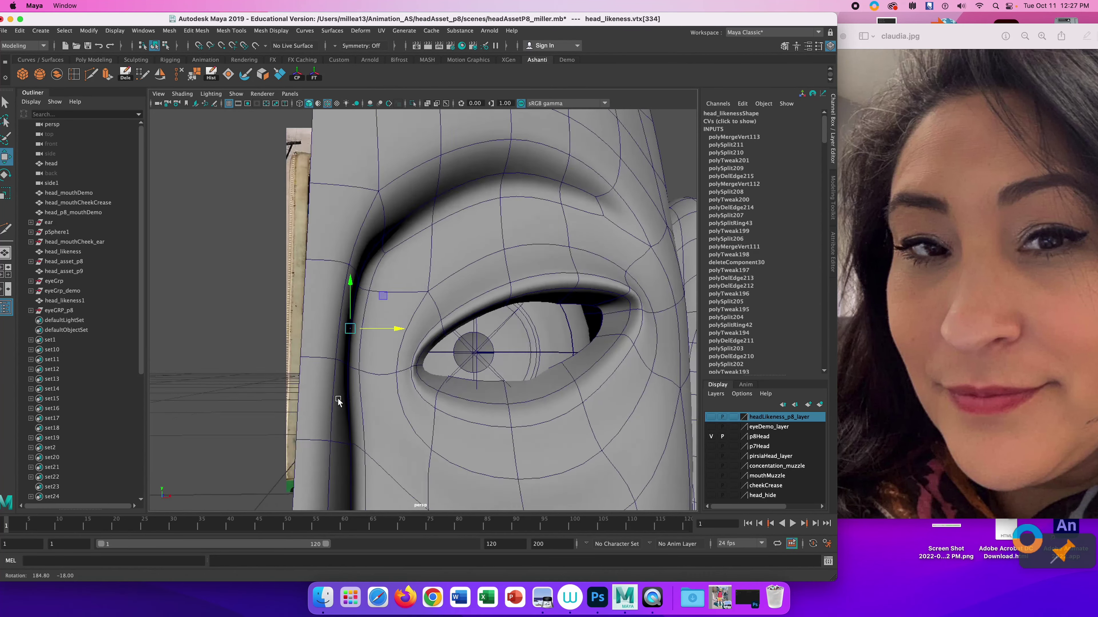
scroll(338, 399, down, 5)
click(561, 389)
alt+drag(562, 389, 536, 385)
click(711, 436)
click(707, 457)
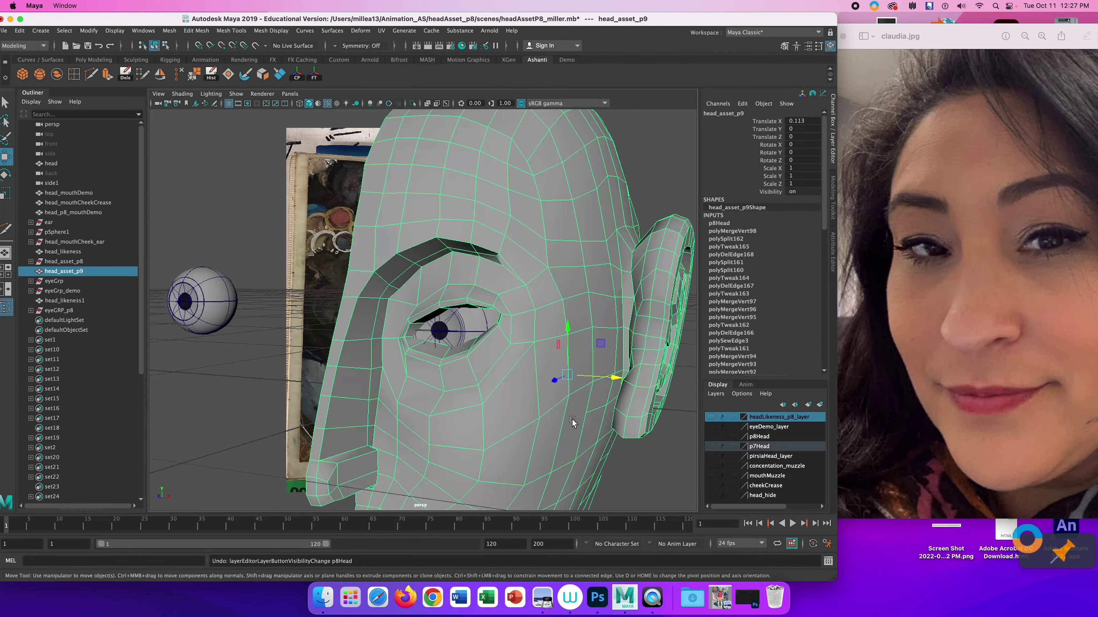
Compare the eye areas of the head versions by toggling the p8Head layer and undoing the display changes
key(z)
key(F8)
alt+drag(277, 265, 207, 276)
click(711, 437)
alt+drag(432, 368, 536, 368)
click(513, 315)
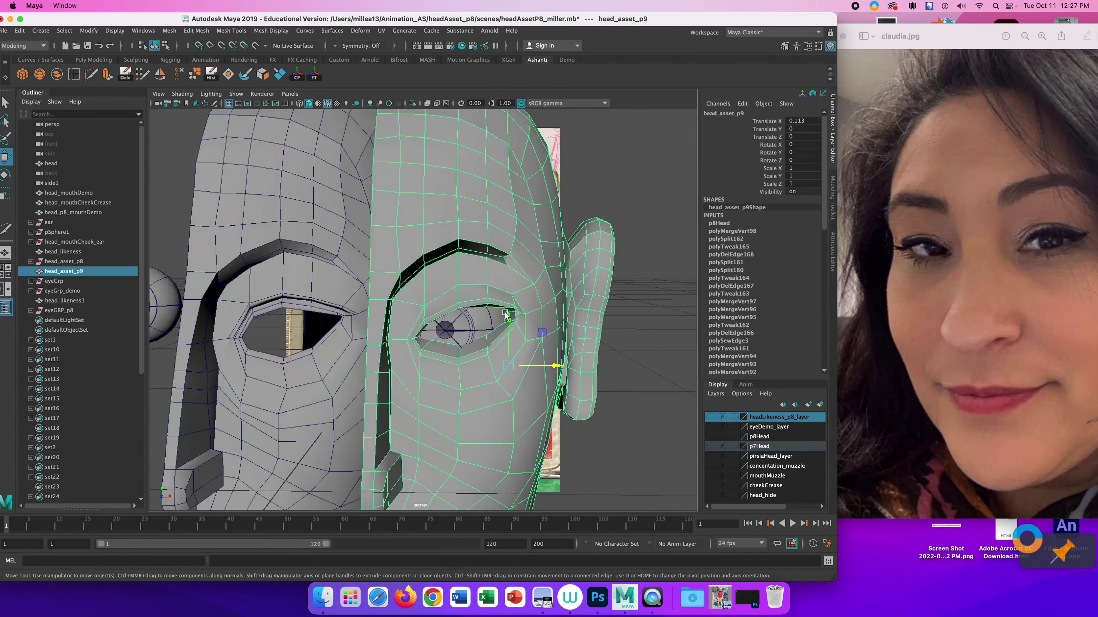
click(711, 437)
key(z)
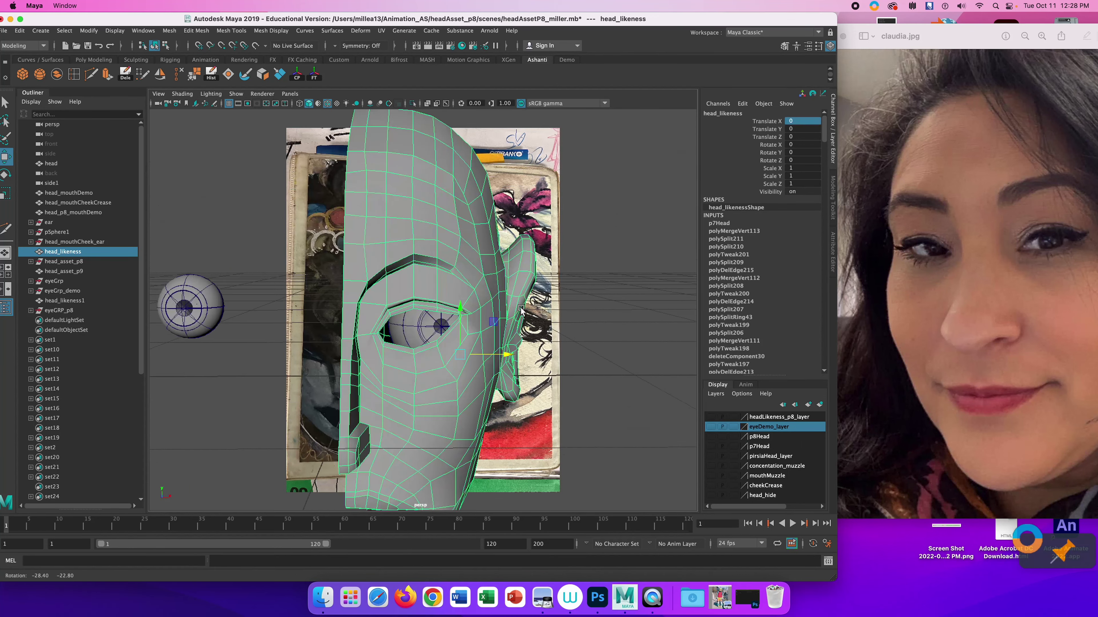
key(z)
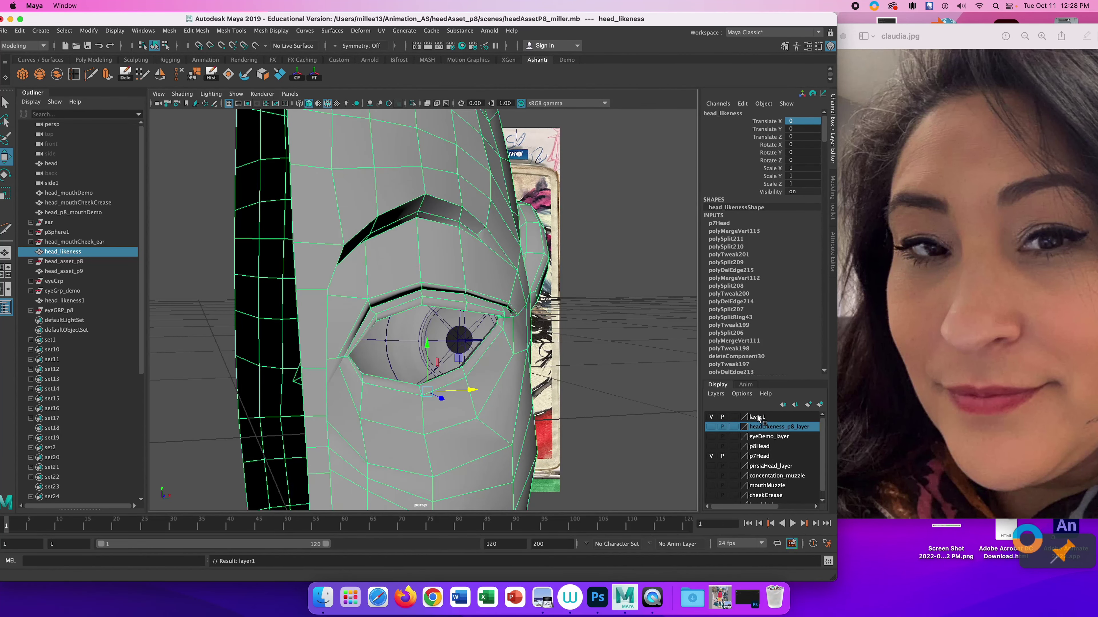
Rename the new display layer pirsia_layer
double_click(757, 418)
click(409, 305)
Move the whole eyeGrp inside the socket to Translate X -0.073 and Translate Z -0.039
click(525, 259)
key(Up)
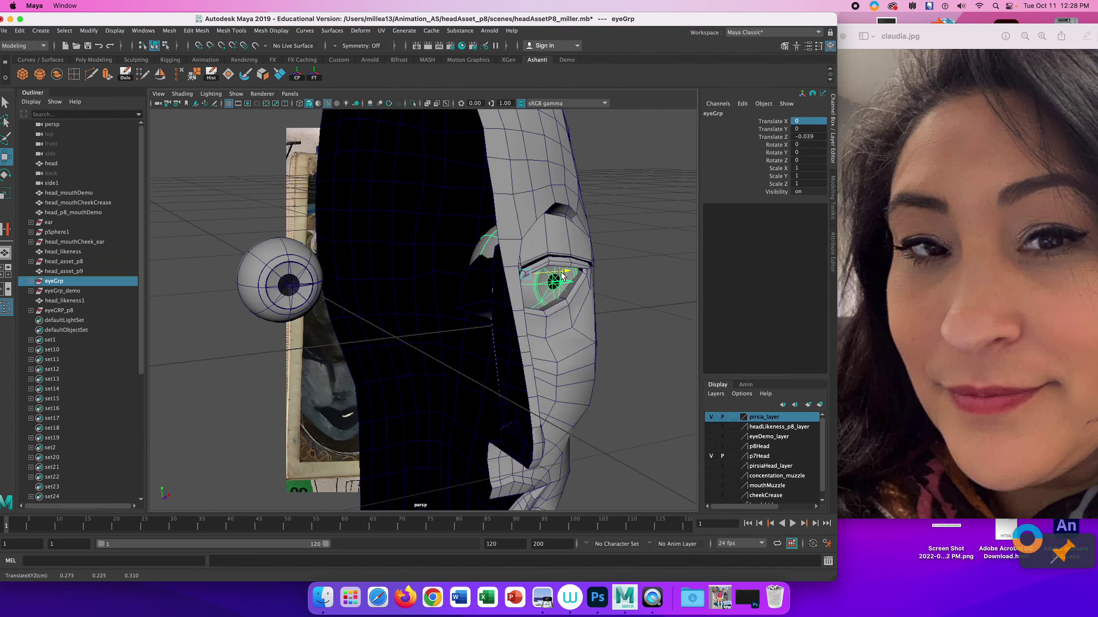
right_drag(321, 405, 322, 375)
click(337, 352)
Put eyeGrp in a new display layer named eye_layer and set that layer to Reference
click(54, 281)
click(809, 405)
double_click(768, 420)
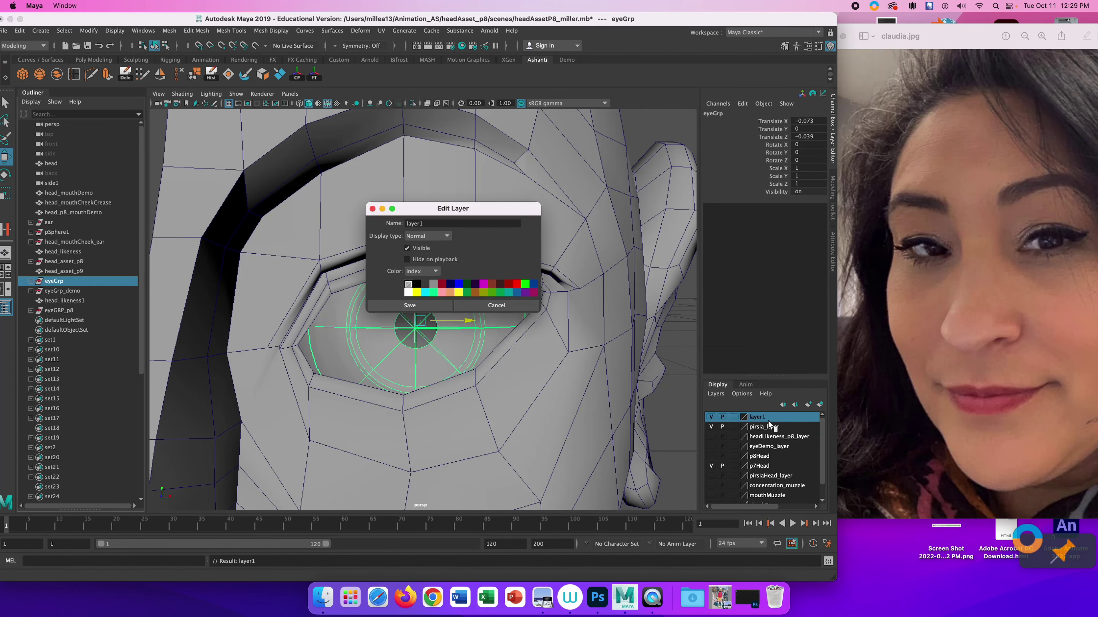
right_click(771, 418)
click(820, 441)
double_click(733, 418)
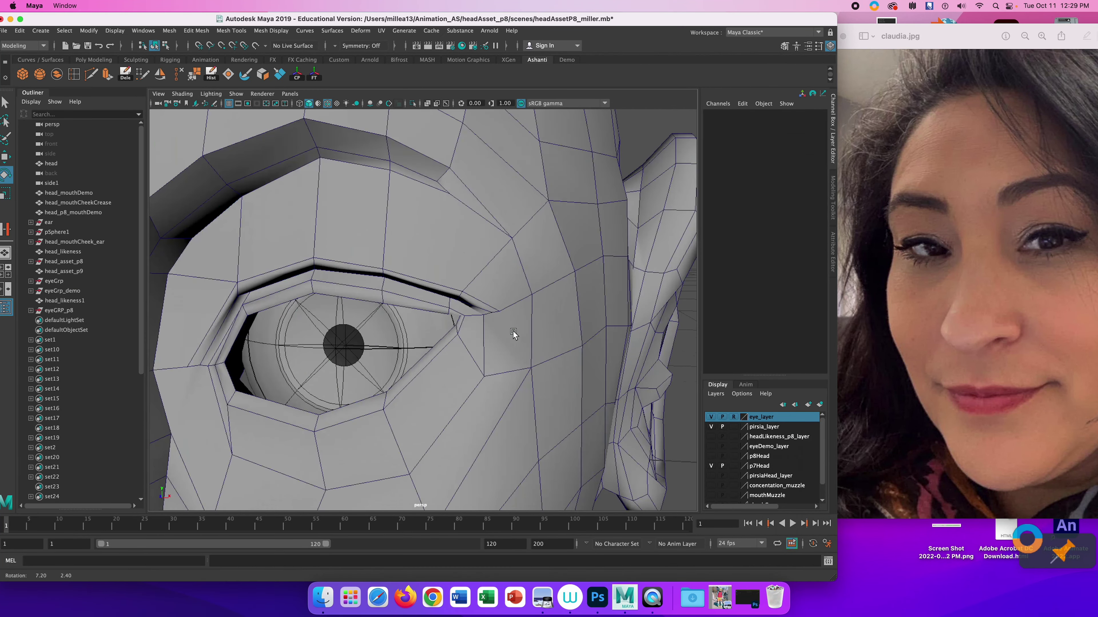
Raise the vertices at the outer part of the lower eyelid slightly
alt+drag(512, 336, 437, 339)
right_drag(267, 335, 220, 336)
drag(259, 344, 289, 373)
key(w)
drag(282, 322, 283, 313)
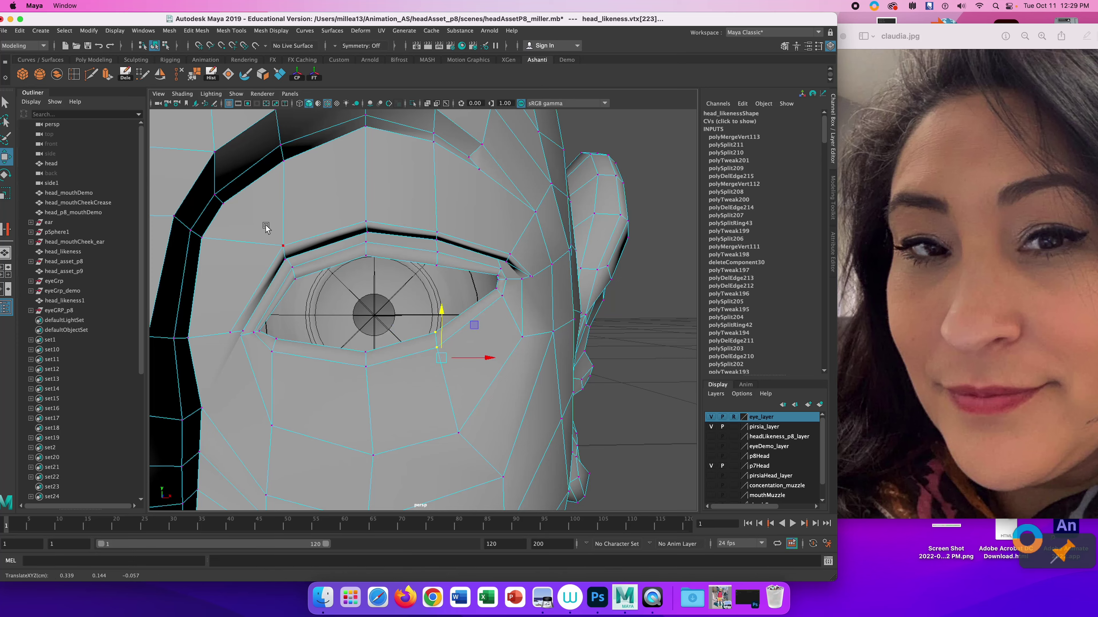
Hide eye_layer to check the brow ridge and the empty socket, and show the layer again
alt+drag(266, 229, 415, 346)
click(711, 417)
alt+right_drag(346, 389, 419, 409)
alt+drag(419, 409, 519, 372)
click(553, 364)
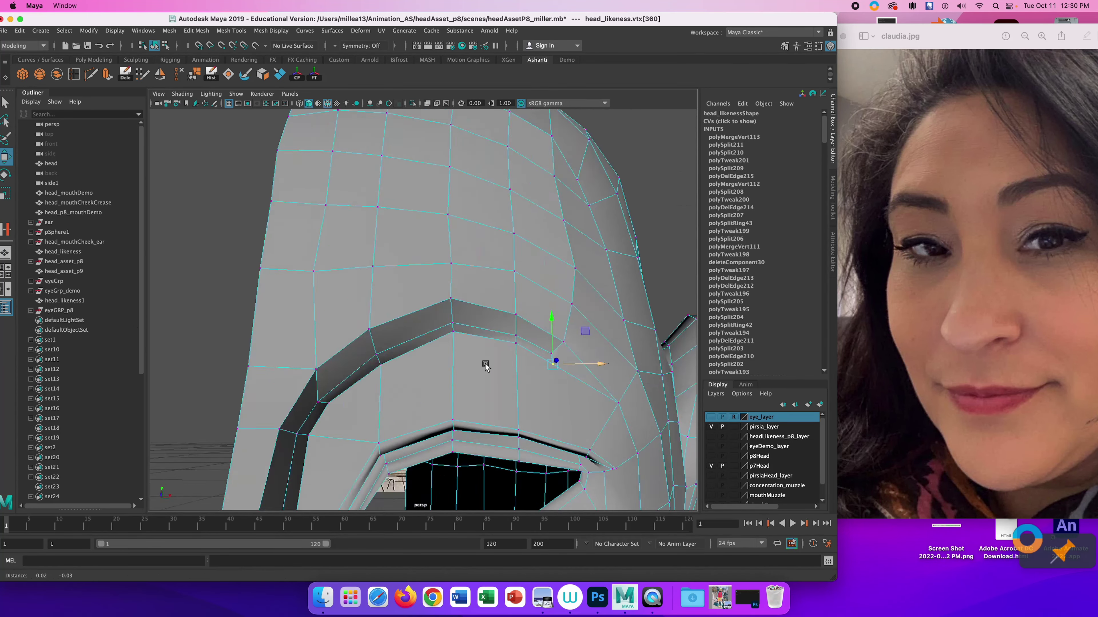
alt+middle_drag(485, 367, 492, 230)
click(711, 417)
Try moving the vertices around the outer corner of the eye and undo the move
alt+right_drag(510, 363, 562, 368)
click(615, 319)
click(627, 323)
click(619, 310)
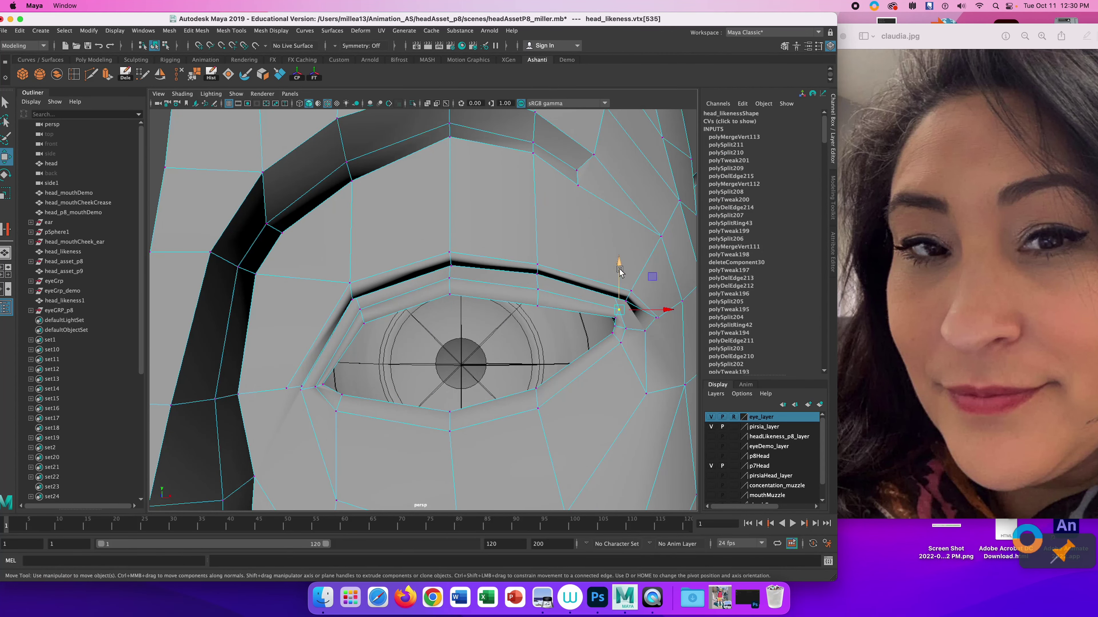
alt+middle_drag(618, 281, 506, 262)
alt+right_drag(506, 261, 574, 343)
alt+drag(573, 343, 551, 344)
drag(562, 225, 562, 243)
key(z)
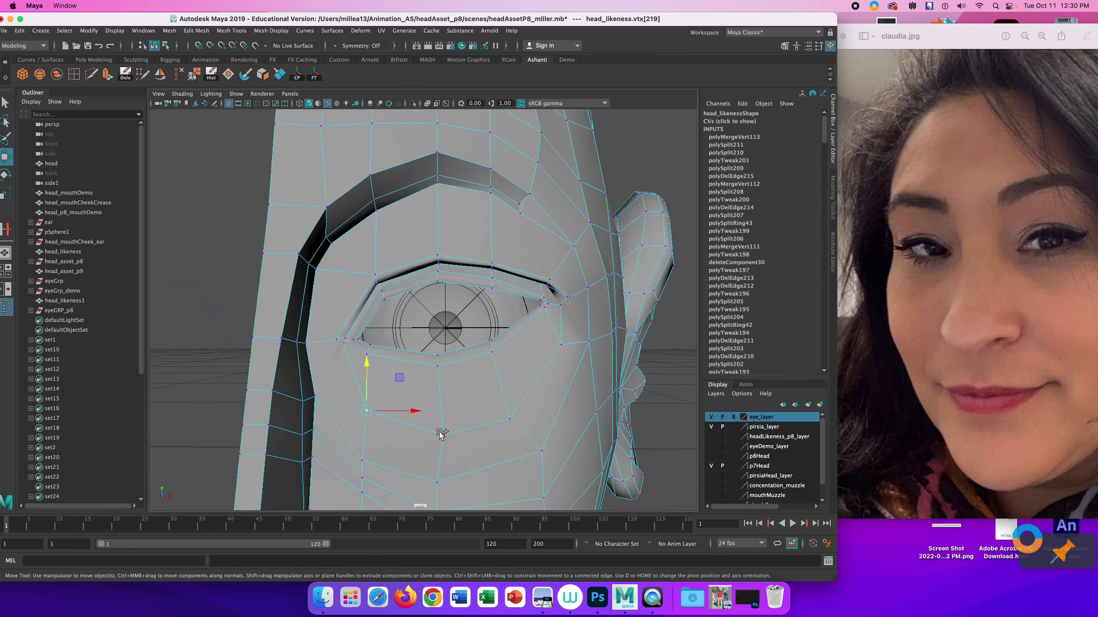
Move the cheek vertices below the eye upward toward the lower eyelid
drag(547, 362, 547, 316)
click(515, 427)
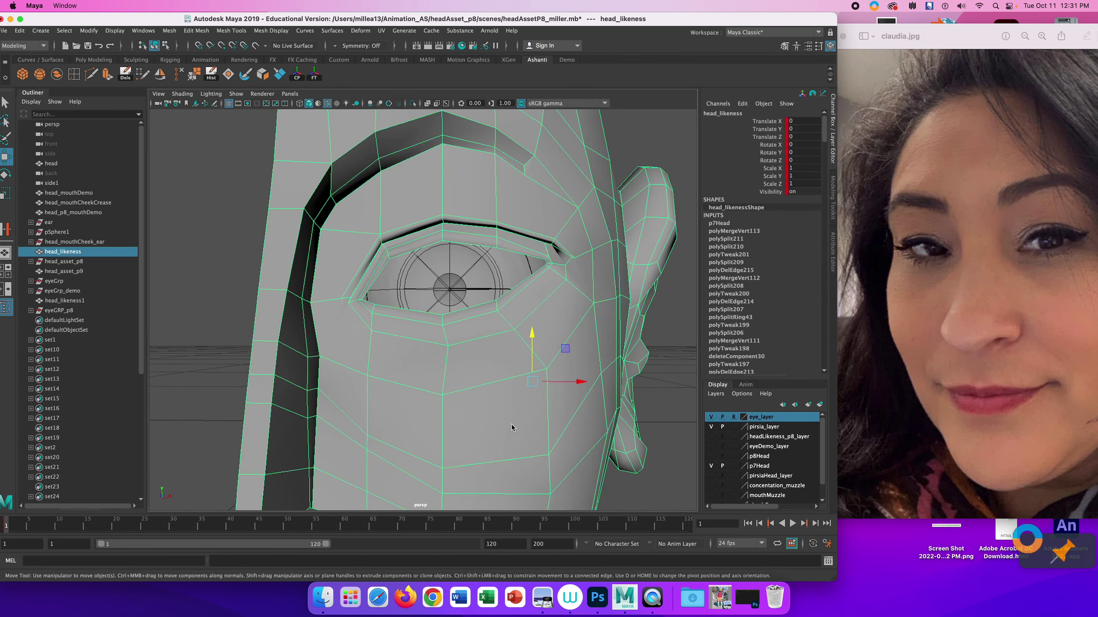
key(z)
drag(564, 441, 428, 479)
alt+middle_drag(449, 437, 437, 392)
drag(406, 434, 546, 459)
drag(478, 402, 478, 383)
alt+right_drag(536, 376, 500, 388)
drag(479, 312, 514, 342)
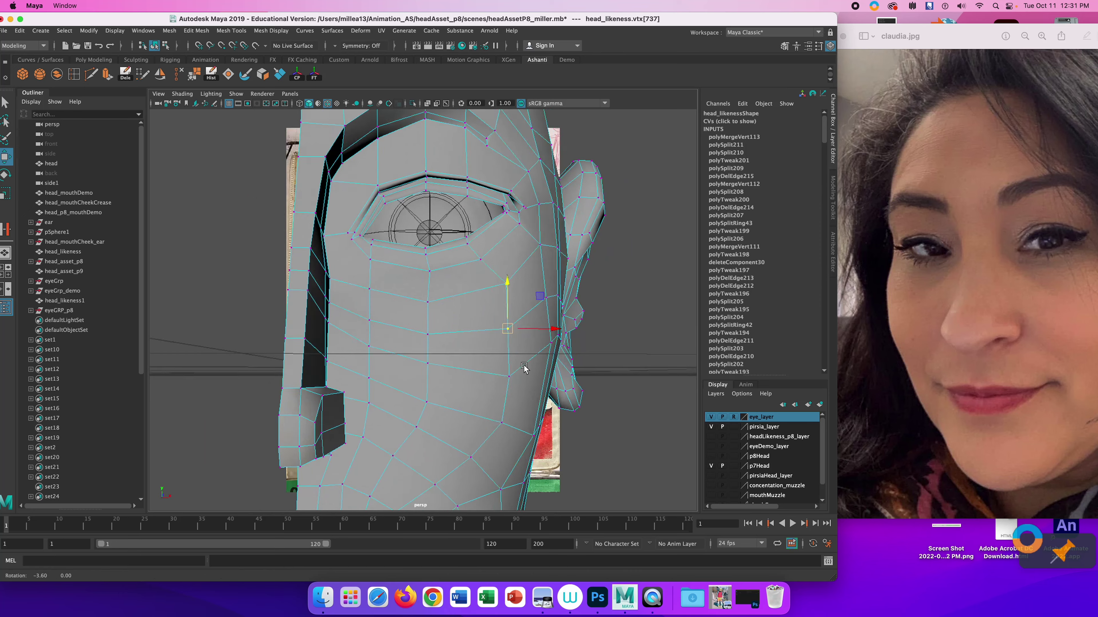
Cut a new row of edges beneath the lower eyelid from the inner to the outer corner of the eye
alt+right_drag(524, 367, 467, 381)
click(91, 74)
click(275, 287)
click(313, 349)
click(411, 368)
click(513, 347)
click(589, 271)
Finish the cut and nudge a vertex near the inner end of the area below the lower eyelid
alt+drag(589, 276, 451, 315)
click(395, 367)
key(q)
right_drag(451, 316, 411, 316)
alt+drag(453, 318, 276, 346)
key(w)
alt+right_drag(250, 351, 329, 368)
drag(281, 457, 270, 460)
click(286, 433)
Cut another short edge across the faces at the outer corner of the eye
alt+right_drag(432, 410, 346, 389)
alt+drag(311, 372, 413, 401)
click(91, 74)
click(569, 320)
click(554, 354)
click(5, 102)
Raise the new vertex at the outer corner of the eye slightly
alt+drag(540, 345, 558, 354)
click(566, 347)
key(w)
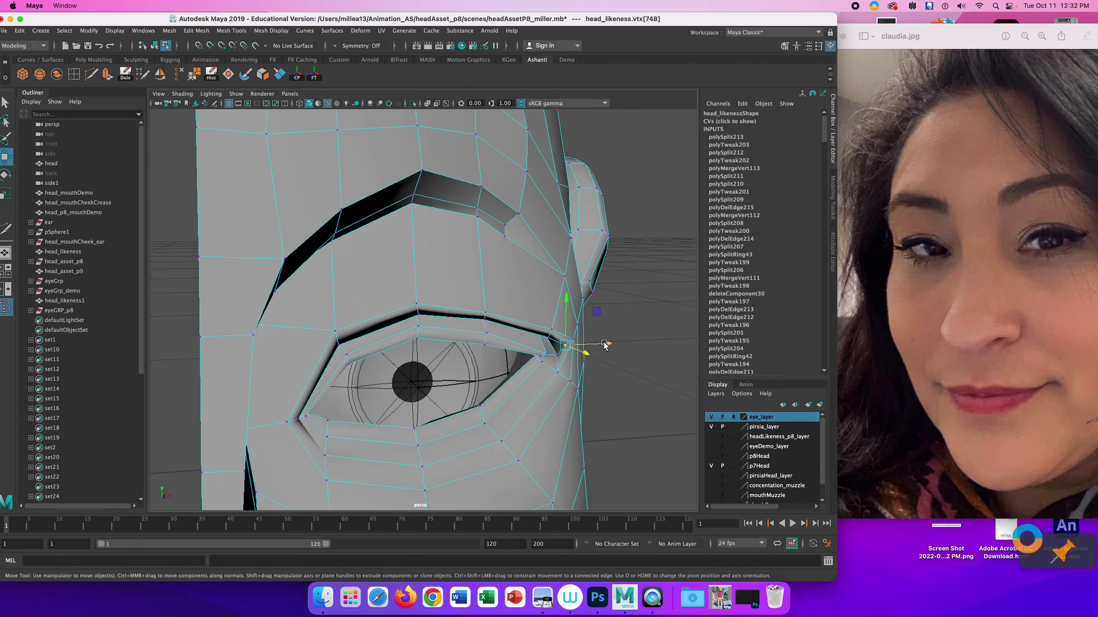
drag(566, 301, 566, 296)
Delete the surplus edge beside the outer corner of the eye
alt+drag(566, 345, 510, 381)
alt+right_drag(479, 324, 514, 320)
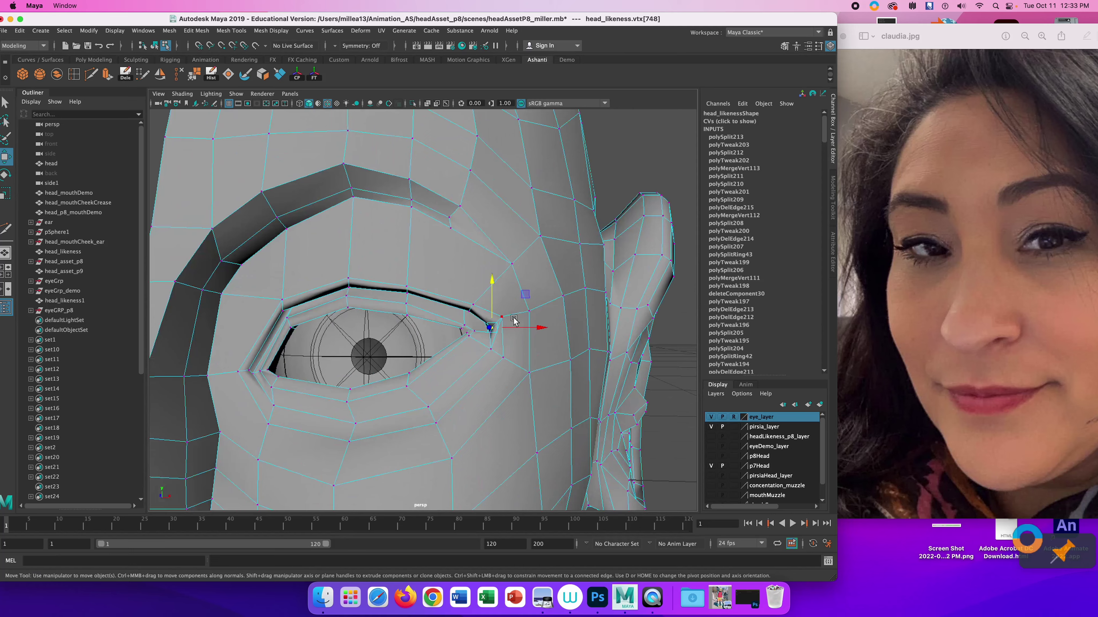
alt+right_drag(462, 370, 524, 372)
alt+drag(524, 372, 537, 365)
right_drag(537, 363, 537, 322)
click(544, 336)
click(125, 74)
Reposition the vertices at the outer corner of the eyelids, checking them in wireframe and shaded display
mouse_move(506, 346)
alt+mouse_down()
mouse_move(515, 314)
mouse_move(558, 352)
mouse_move(516, 349)
alt+mouse_up()
right_drag(517, 349, 473, 349)
click(574, 305)
alt+drag(557, 316, 530, 303)
mouse_move(532, 283)
mouse_down()
mouse_move(490, 312)
mouse_move(525, 299)
mouse_up()
mouse_move(527, 283)
mouse_down()
mouse_move(515, 259)
mouse_move(414, 322)
mouse_move(497, 299)
mouse_up()
key(4)
key(5)
Lower the vertex at the outer end of the upper eyelid slightly and check the neighbouring corner vertices
click(504, 276)
alt+right_drag(504, 281, 530, 307)
click(660, 243)
drag(608, 212, 608, 220)
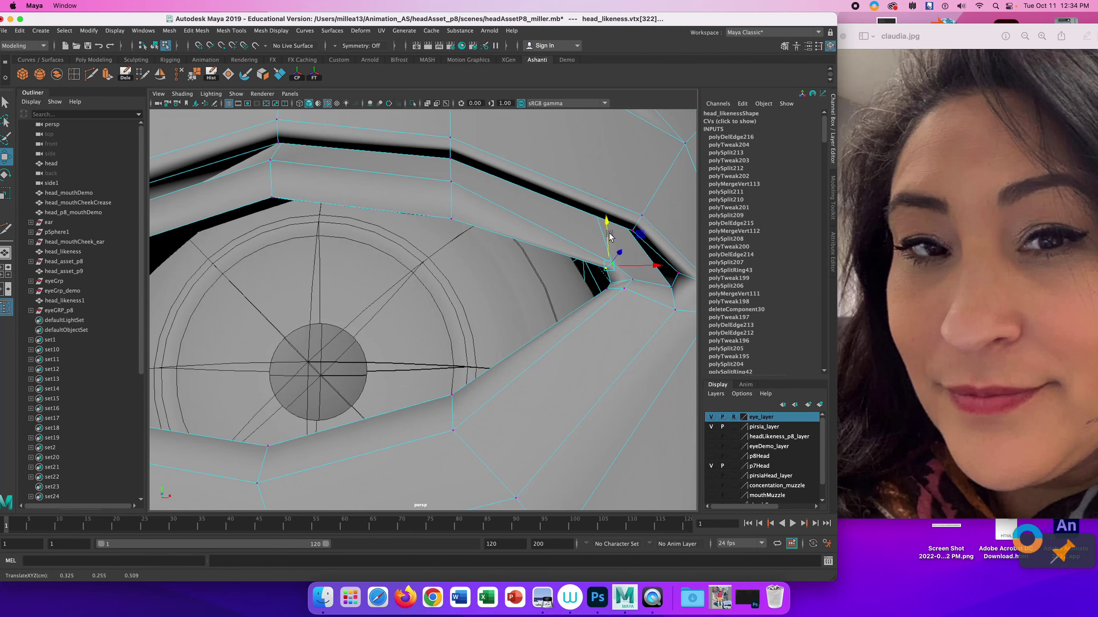
click(467, 212)
alt+drag(532, 303, 570, 326)
click(575, 285)
click(428, 271)
alt+drag(507, 206, 524, 246)
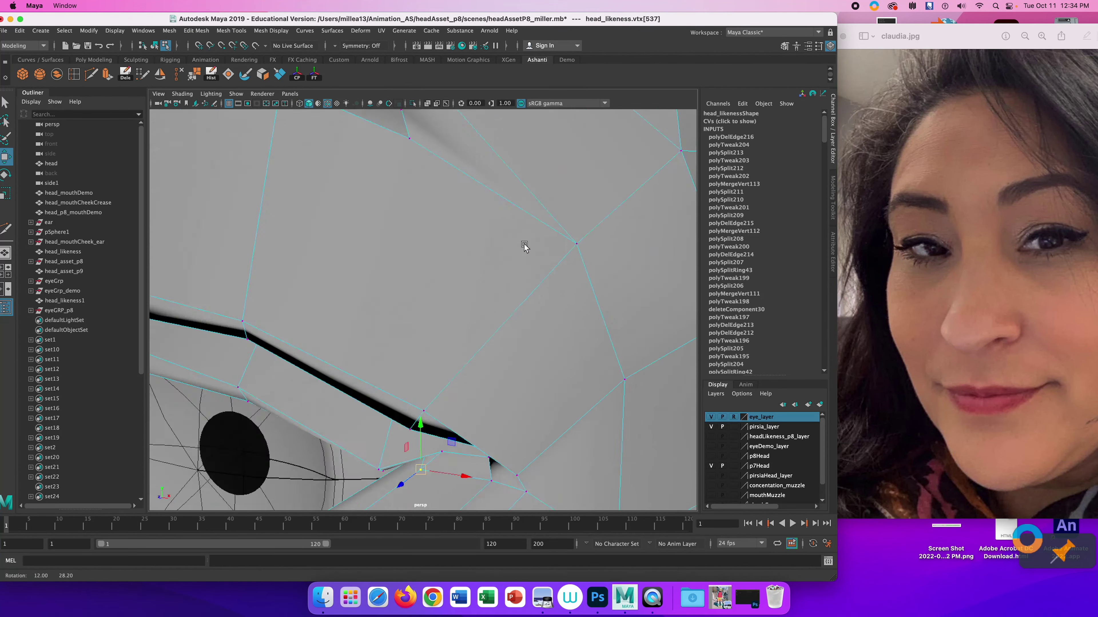
scroll(561, 316, down, 2)
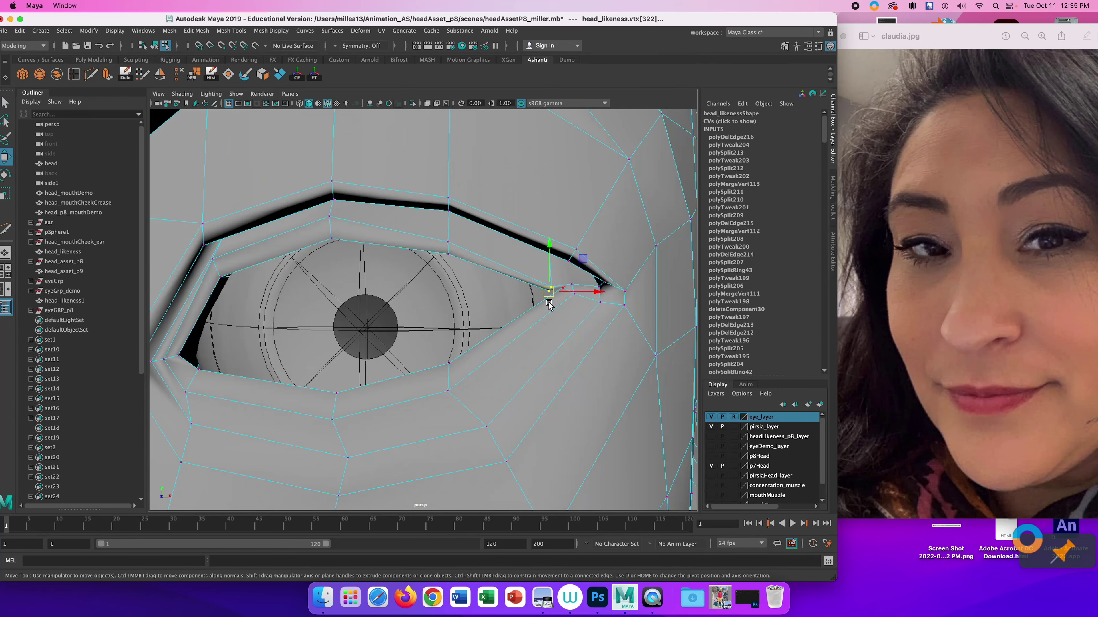
Adjust the vertices where the eyelid crease meets the outer corner of the eye
alt+drag(561, 294, 511, 299)
click(560, 283)
alt+right_drag(558, 311, 497, 312)
click(458, 334)
alt+drag(565, 401, 524, 354)
alt+right_drag(524, 354, 467, 350)
click(468, 338)
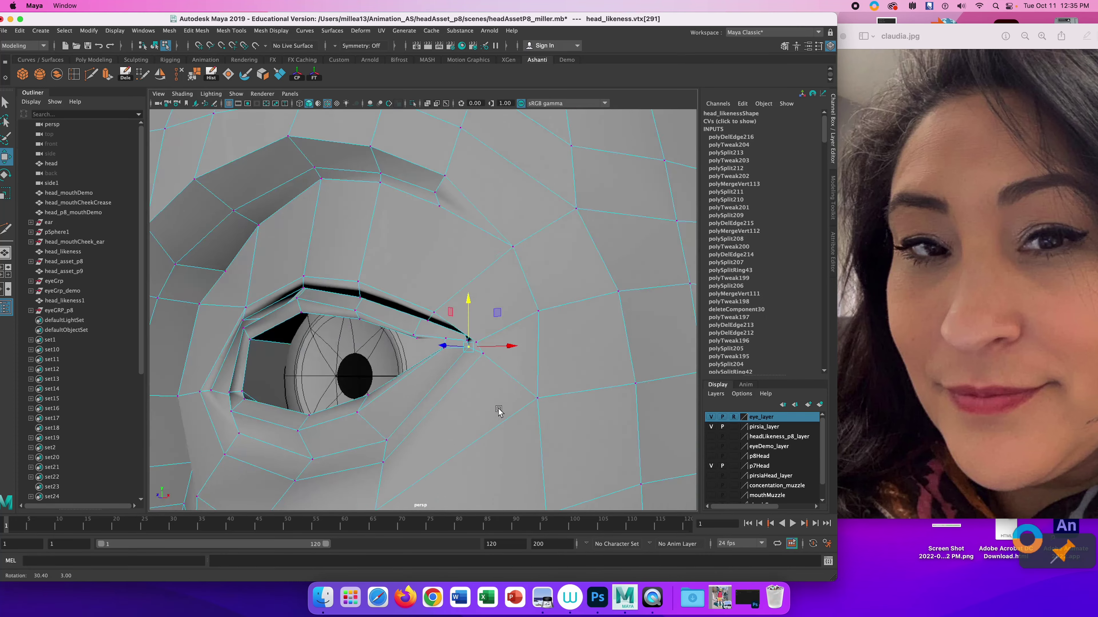
Check the outer corner vertices from the side and front, and save the scene
alt+drag(498, 412, 404, 392)
alt+right_drag(404, 392, 337, 381)
click(368, 327)
alt+drag(345, 347, 490, 319)
key(super+s)
scroll(501, 351, up, 5)
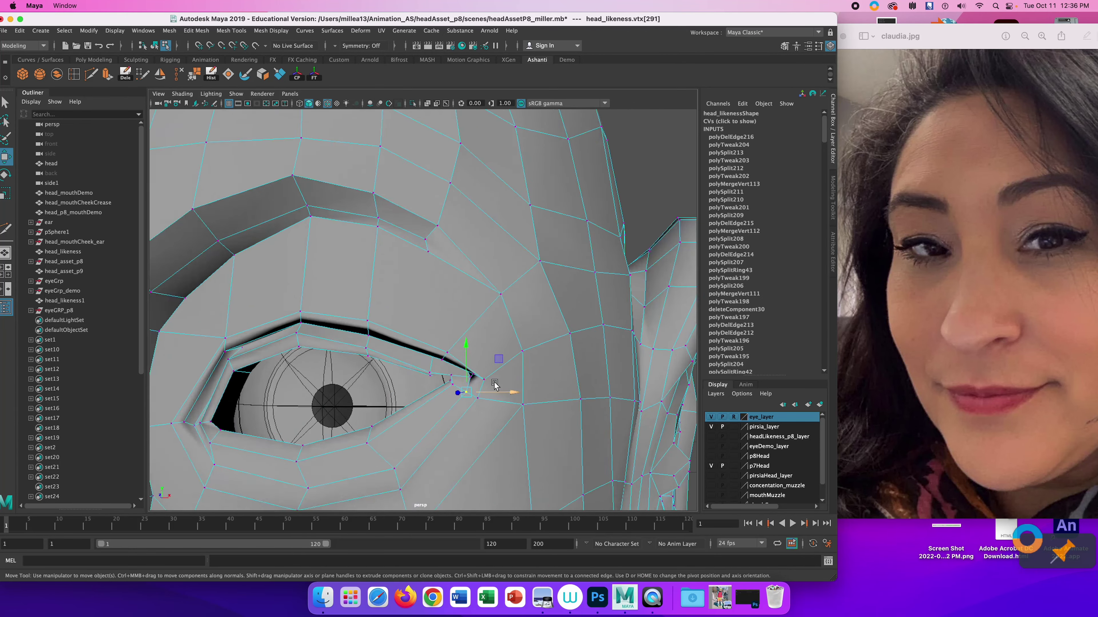
Delete the unneeded edge on the side of the head beyond the eye's outer corner
alt+drag(465, 345, 428, 344)
right_drag(546, 375, 546, 338)
click(545, 379)
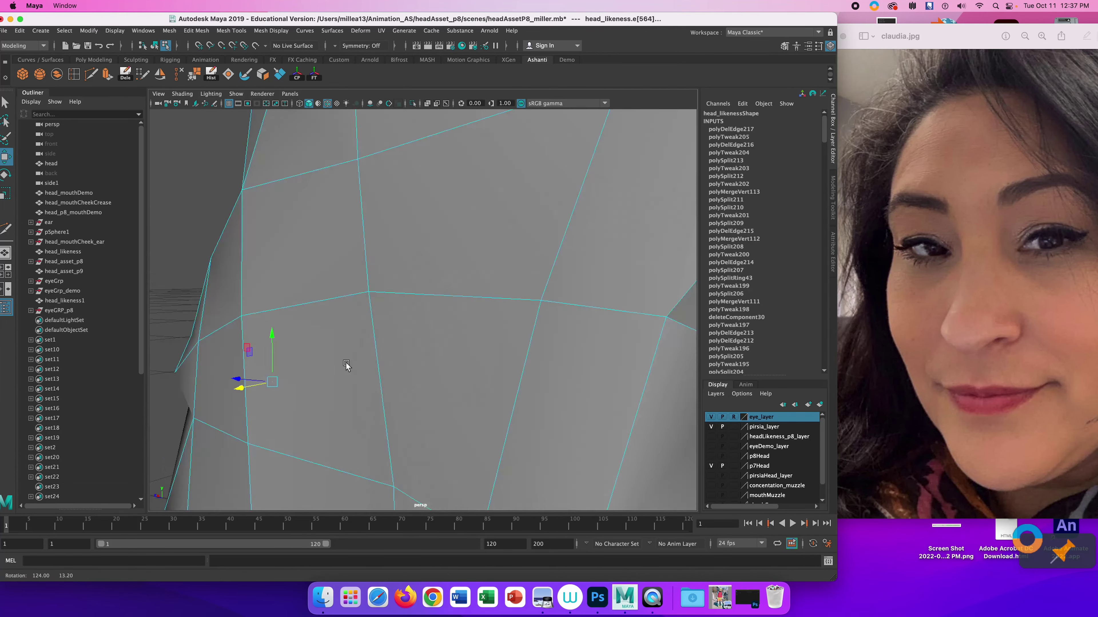
key(Delete)
Examine the topology of the eyelids and the outer eye corner from several angles
alt+drag(413, 340, 391, 392)
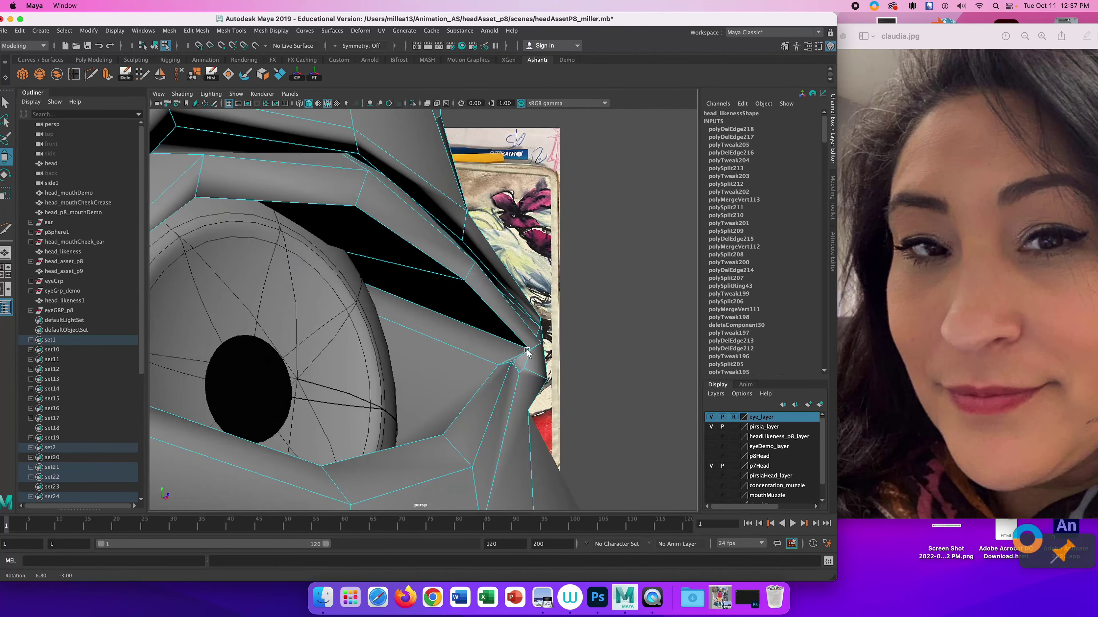
click(465, 376)
alt+drag(527, 353, 418, 349)
click(419, 350)
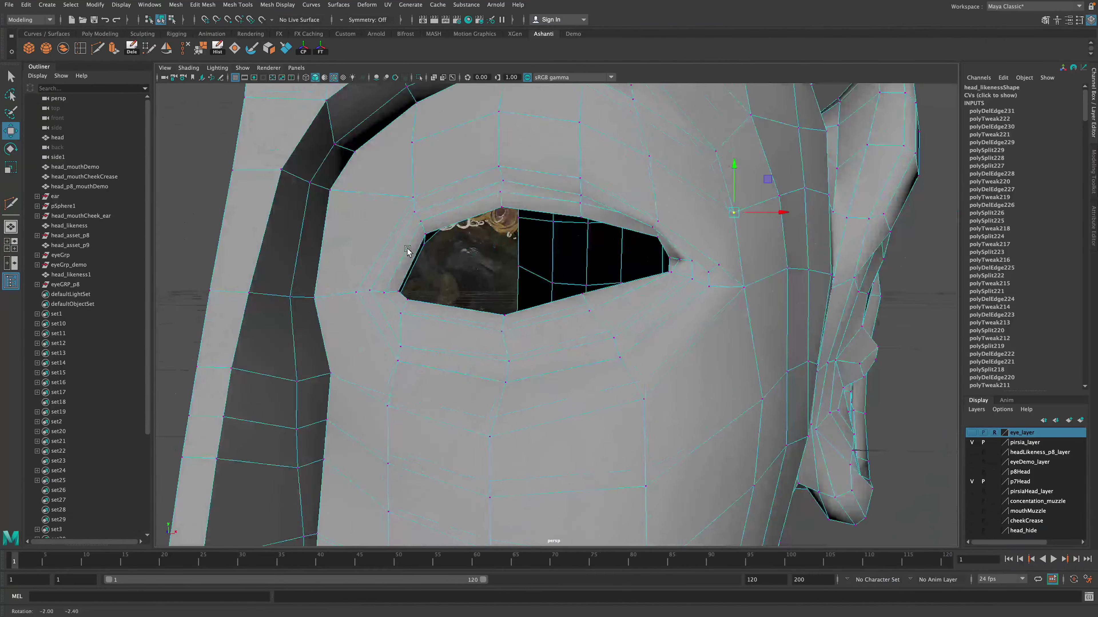
alt+middle_drag(385, 373, 383, 476)
scroll(381, 239, down, 2)
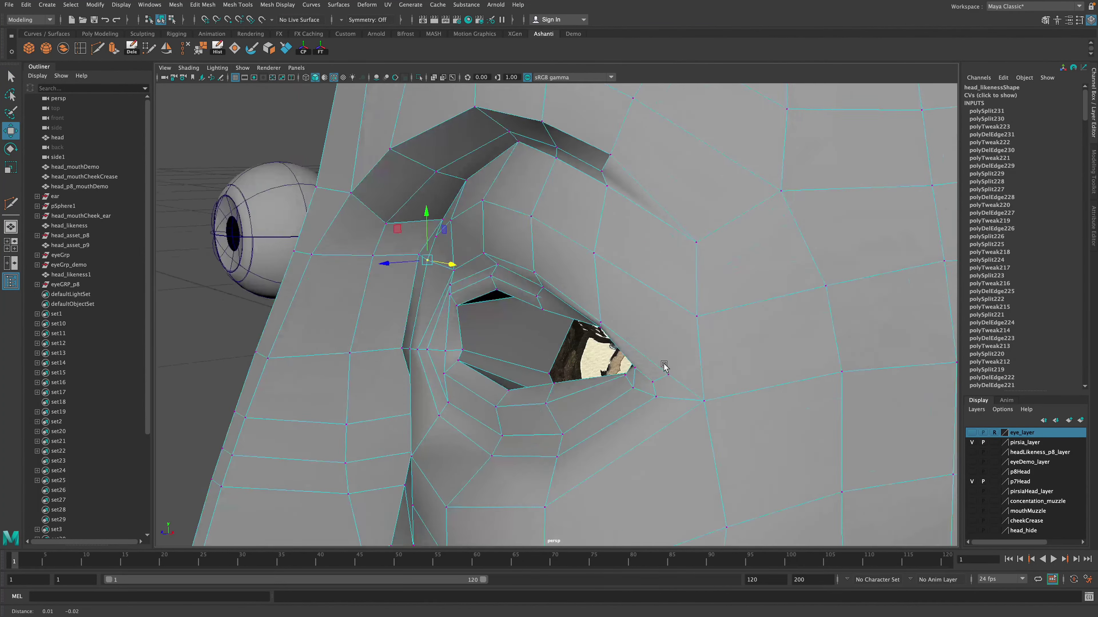
alt+drag(662, 368, 729, 296)
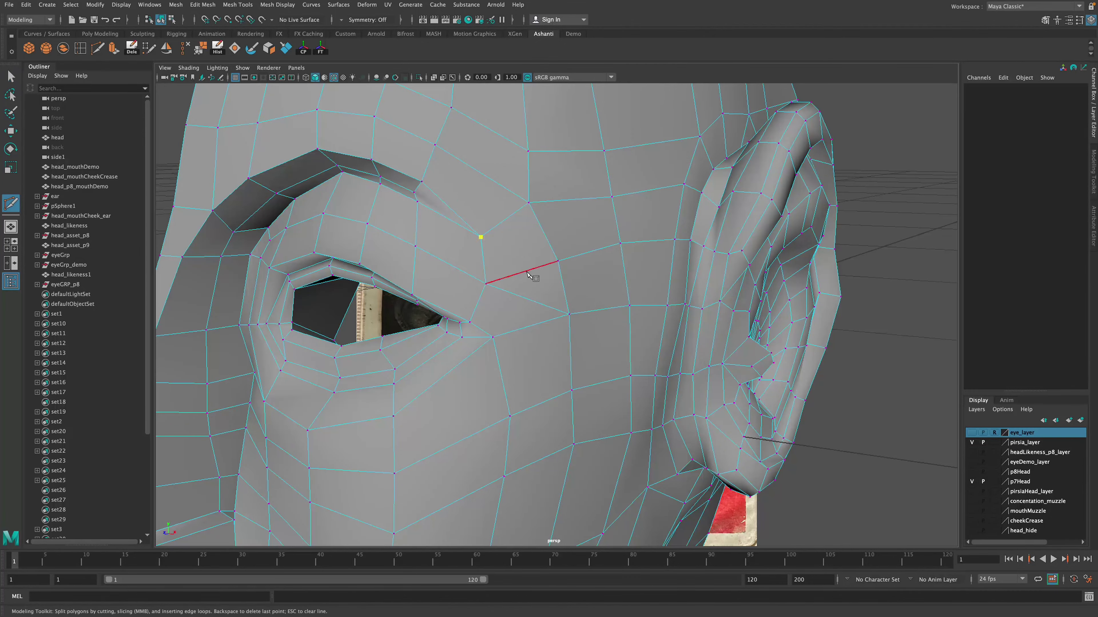
Cut a new edge from the vertex below the brow's outer end toward the temple
ctrl+shift+click(527, 274)
key(q)
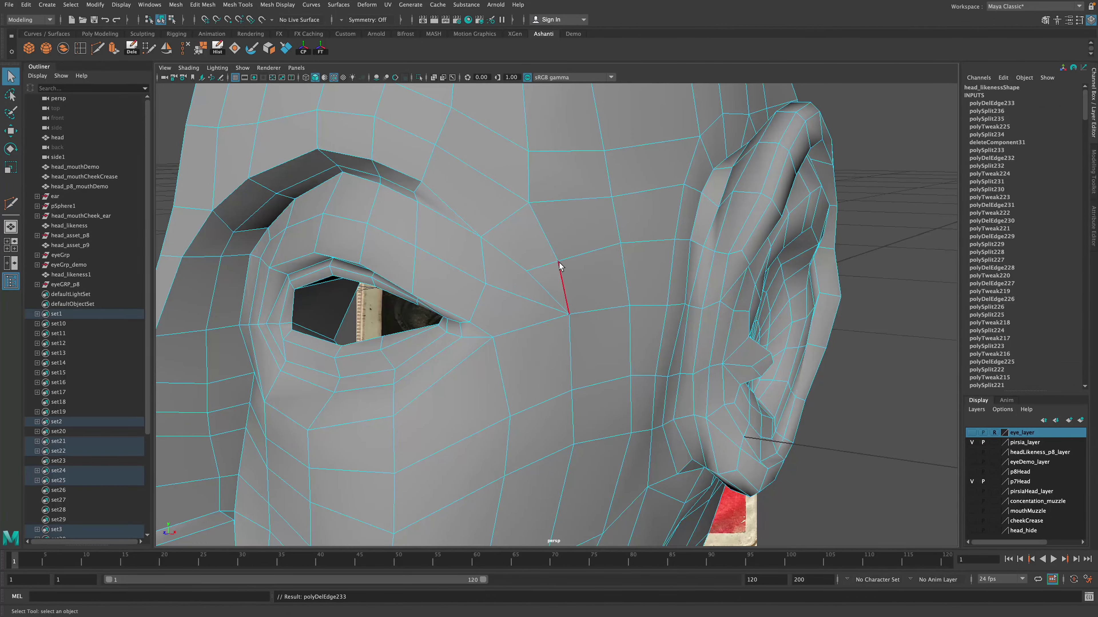
mouse_move(534, 263)
alt+mouse_down()
mouse_move(476, 290)
mouse_move(525, 279)
alt+mouse_up()
click(184, 48)
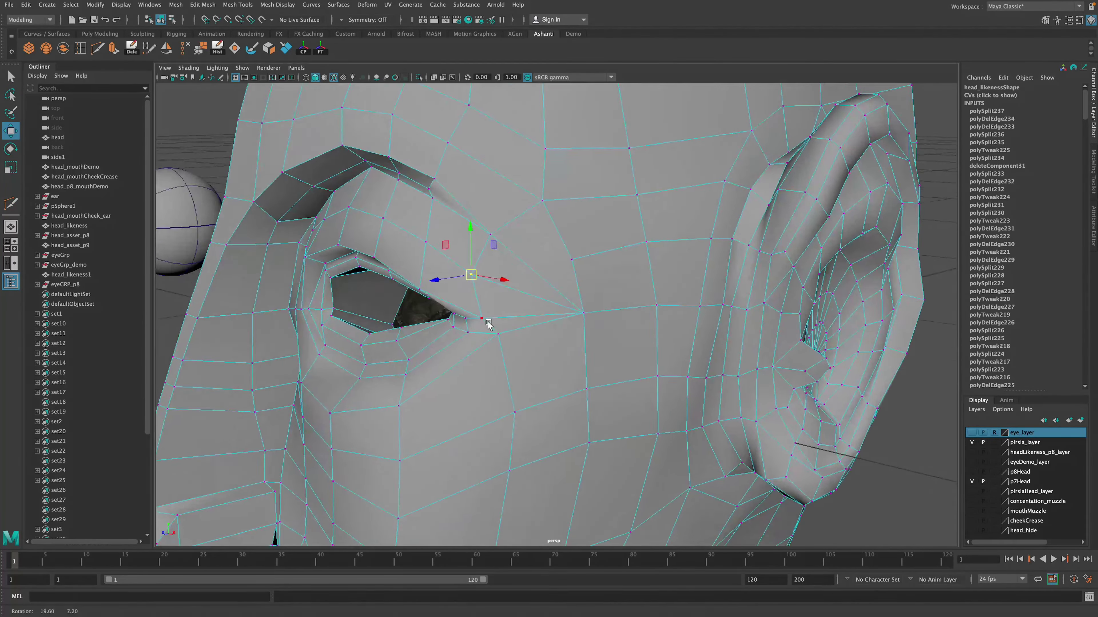
Preview the head smoothed, return to the polygon display, and delete the redundant edge between the eye and the temple
key(3)
mouse_move(487, 324)
alt+mouse_down()
mouse_move(500, 315)
mouse_move(479, 325)
alt+mouse_up()
key(1)
click(480, 234)
key(q)
click(528, 272)
key(ctrl+Delete)
alt+drag(536, 267, 564, 245)
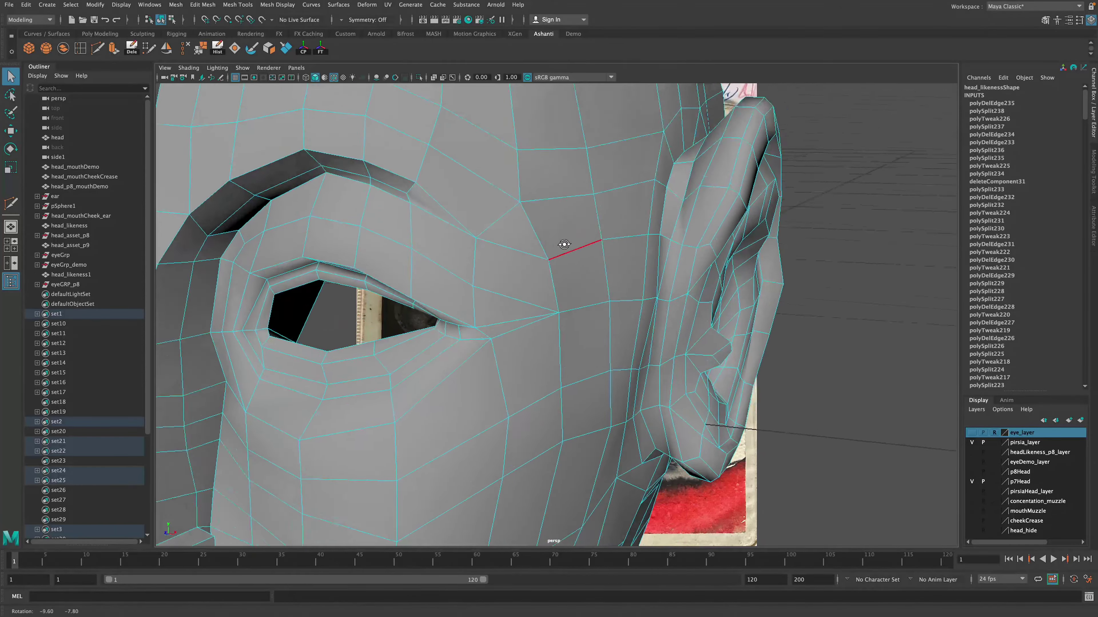
Reposition the vertex beside the outer corner of the eye to follow the curve of the face
alt+drag(532, 302, 498, 305)
right_drag(497, 304, 467, 304)
key(w)
click(497, 341)
drag(497, 341, 505, 351)
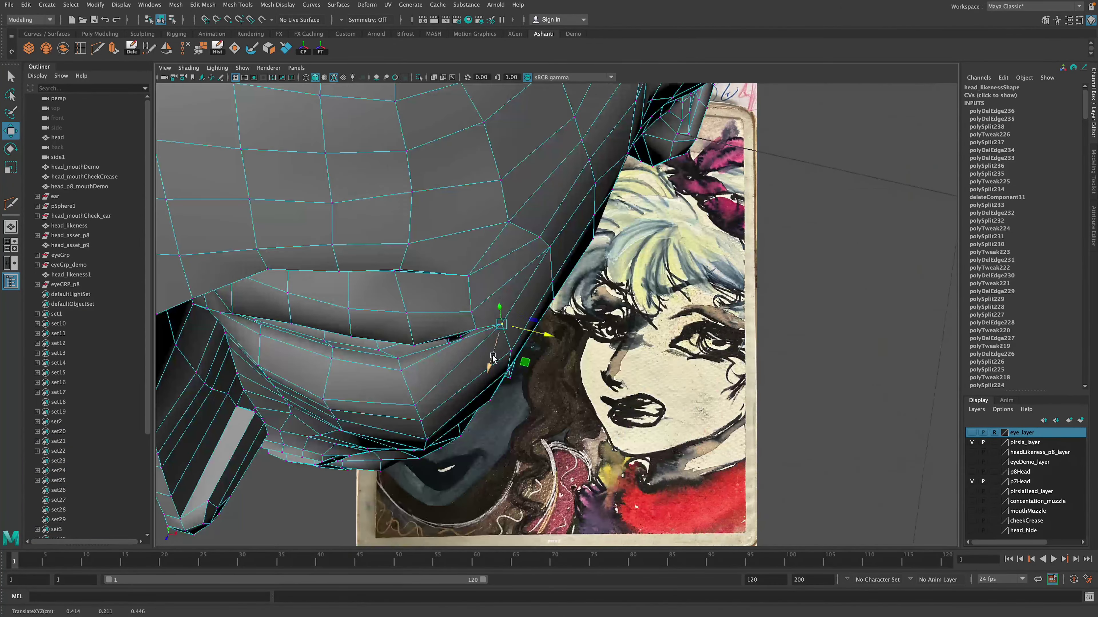
alt+drag(448, 371, 462, 277)
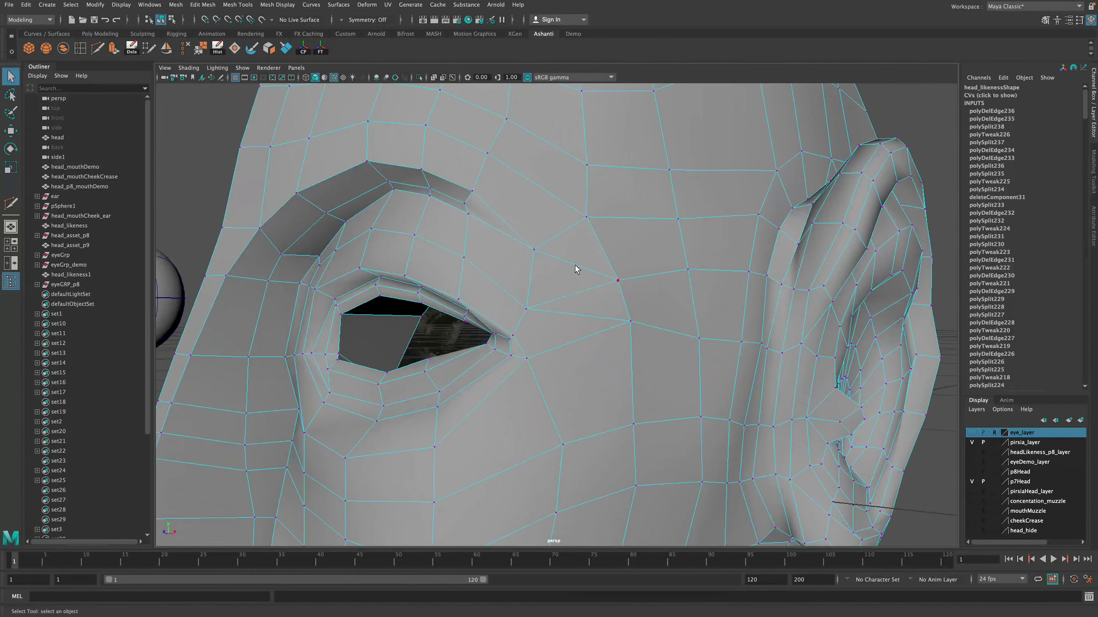
Delete two temple edges beside the outer eye corner and shift the vertex between them outward and up
right_drag(575, 266, 574, 238)
click(576, 265)
key(ctrl+Delete)
key(w)
drag(526, 308, 546, 298)
click(589, 308)
key(ctrl+Delete)
alt+drag(605, 323, 587, 318)
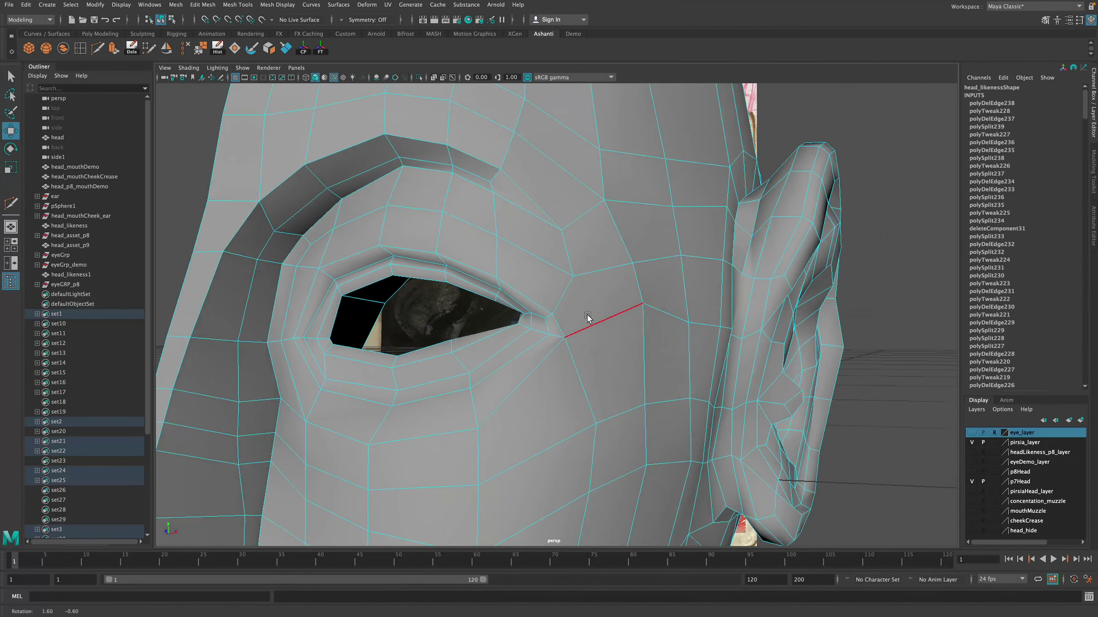
Insert an edge loop through the narrow faces at the outer corner of the eye
click(11, 77)
alt+drag(598, 363, 559, 328)
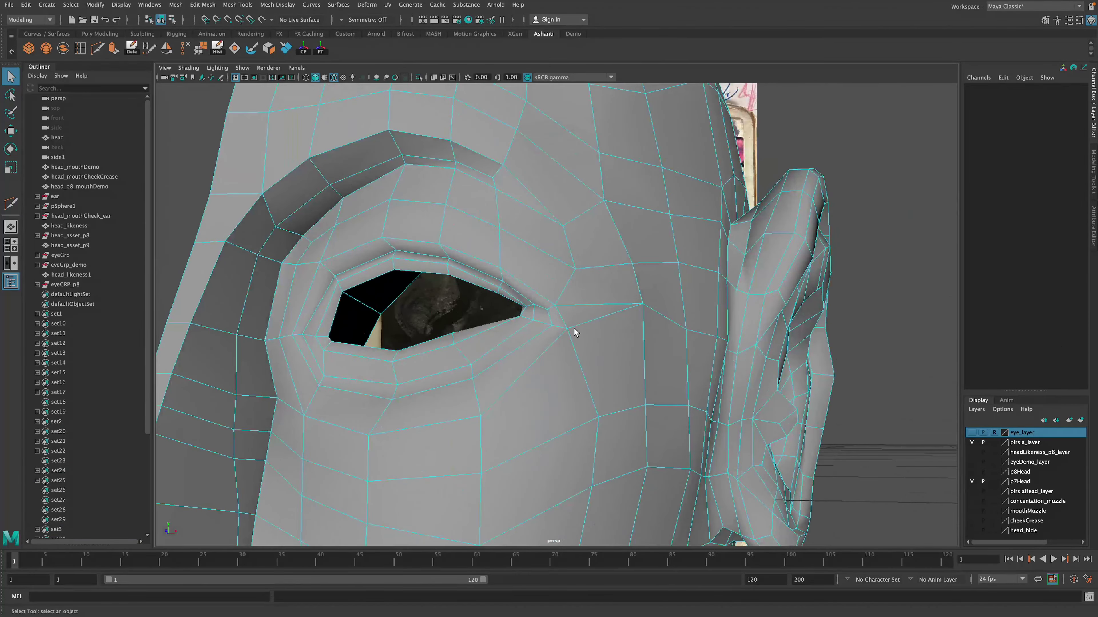
click(80, 48)
click(563, 311)
Cut an edge connecting the new vertices just outside the outer corner of the eye
key(w)
right_drag(563, 311, 532, 311)
click(556, 316)
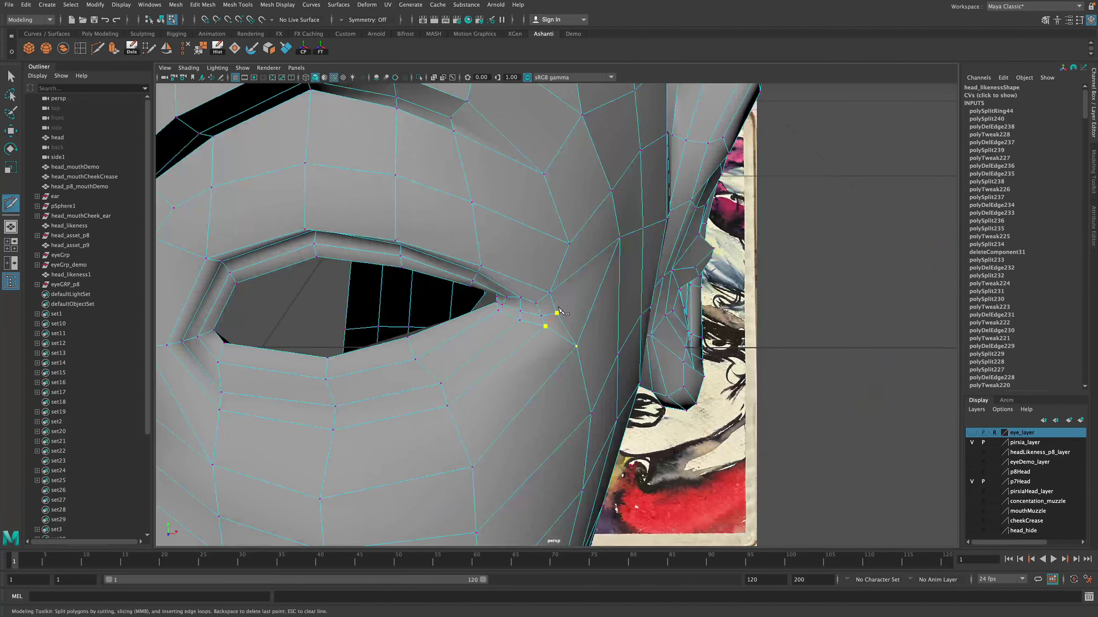
key(q)
alt+drag(559, 311, 403, 294)
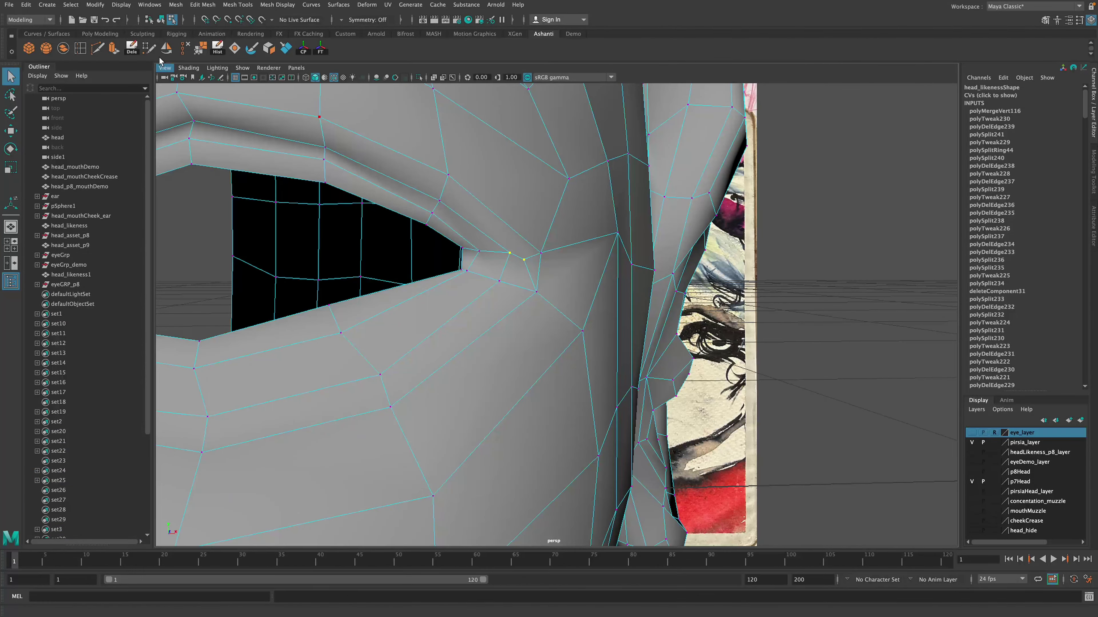
Merge the two neighbouring vertices at the outer corner of the eye
click(98, 48)
click(523, 260)
key(w)
alt+drag(529, 256, 716, 348)
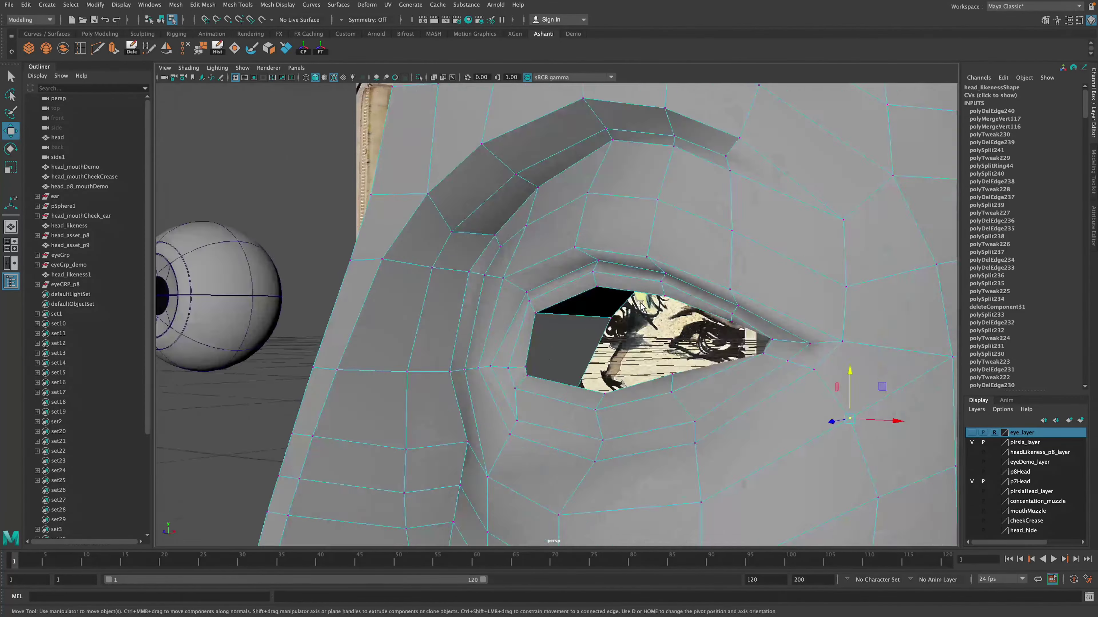
Insert an edge loop around the eye opening, following the rim of the upper and lower eyelids
alt+drag(641, 305, 652, 317)
right_drag(648, 310, 648, 276)
click(636, 270)
shift+click(534, 284)
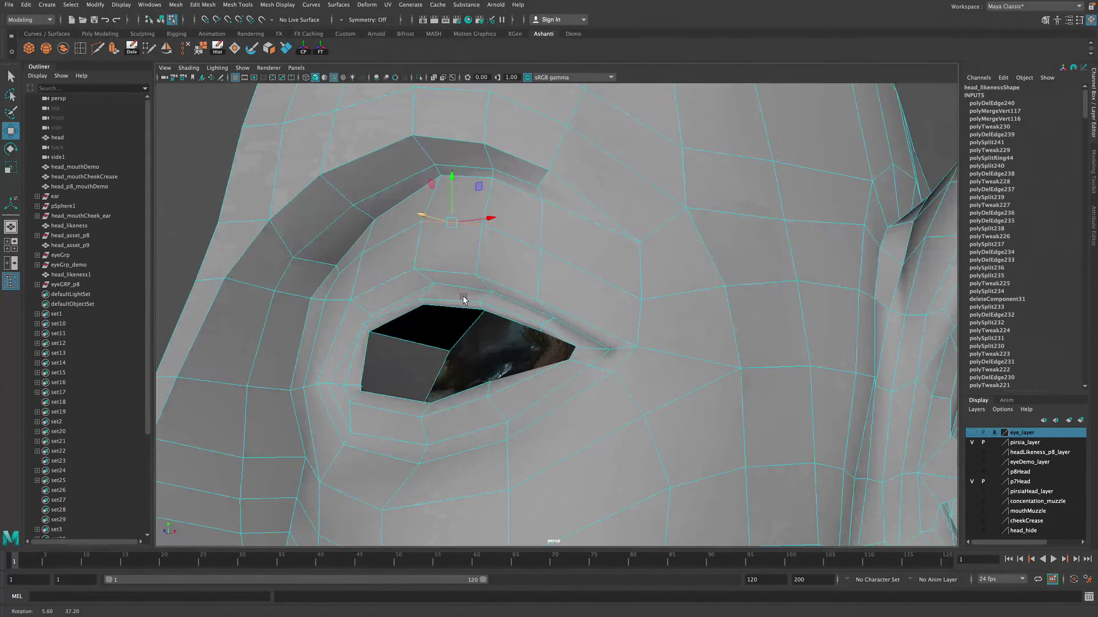
alt+drag(463, 299, 493, 276)
key(q)
right_drag(459, 320, 419, 321)
click(398, 350)
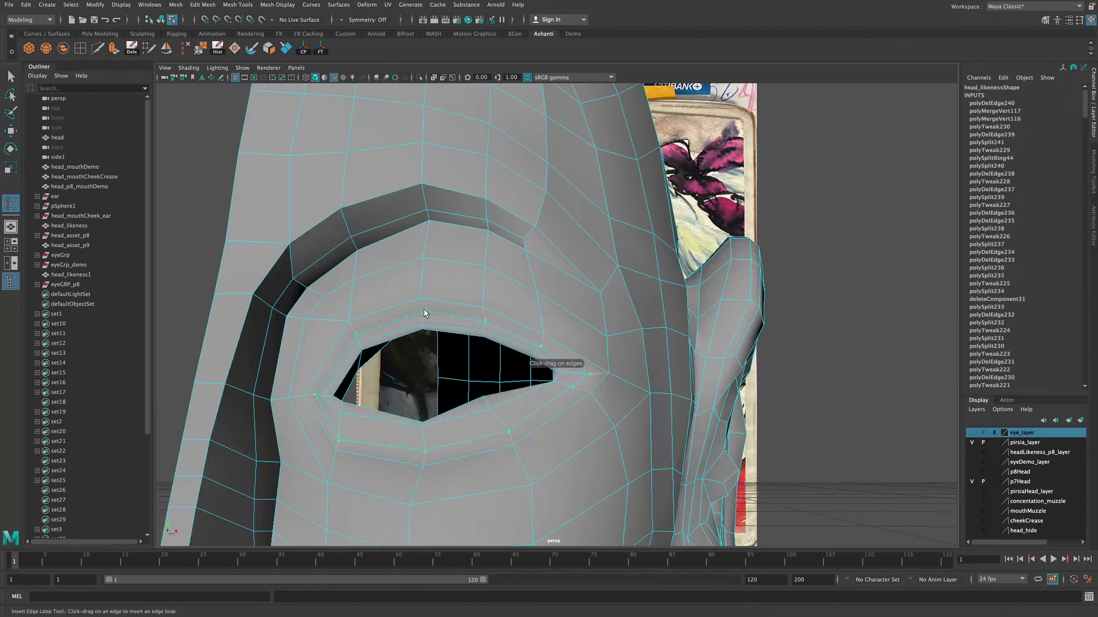
click(424, 310)
Preview the head smoothed and turn on the visibility of eye_layer to show the eyeball in the socket
key(w)
alt+drag(424, 309, 551, 308)
key(3)
key(1)
key(3)
alt+drag(551, 307, 579, 299)
alt+right_drag(580, 298, 536, 303)
click(971, 432)
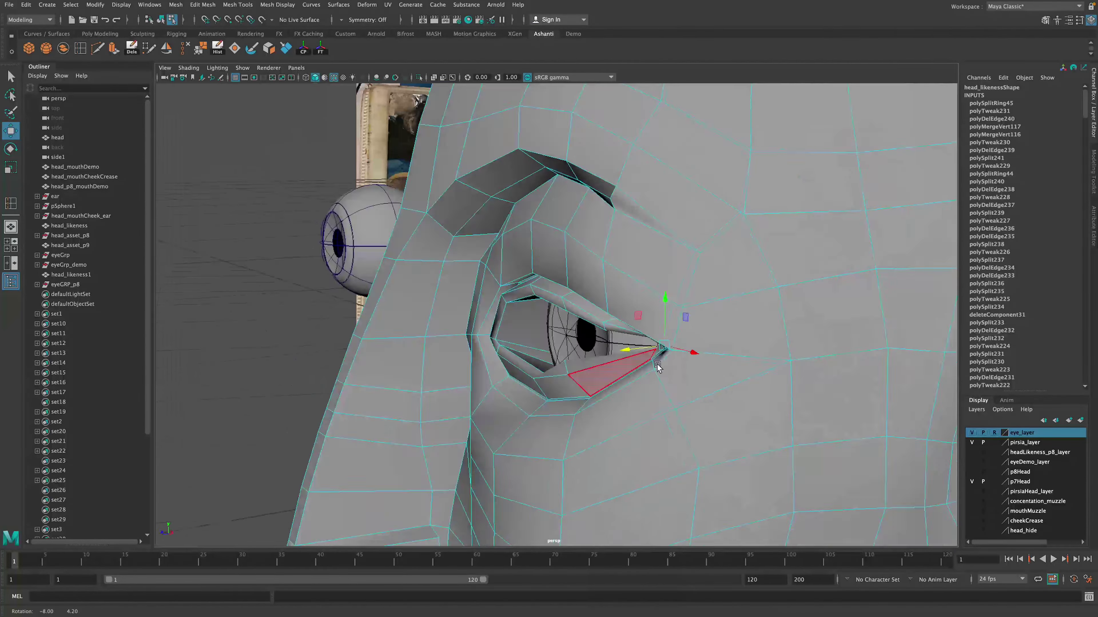
right_click(510, 271)
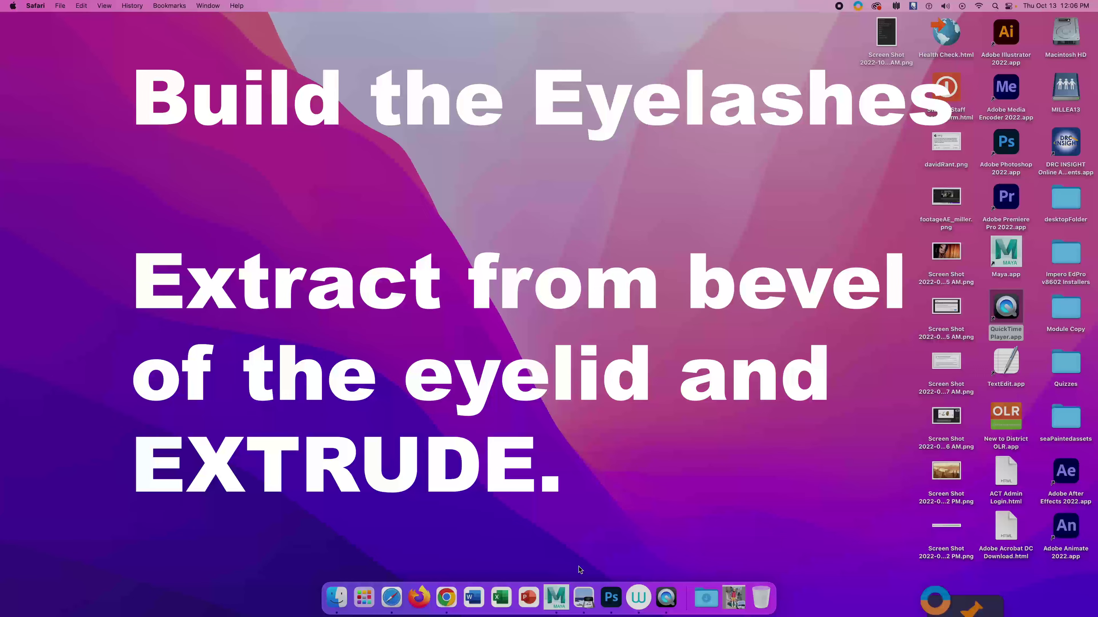
Switch to Maya, check the sound input device in System Preferences, and quit System Preferences
click(557, 600)
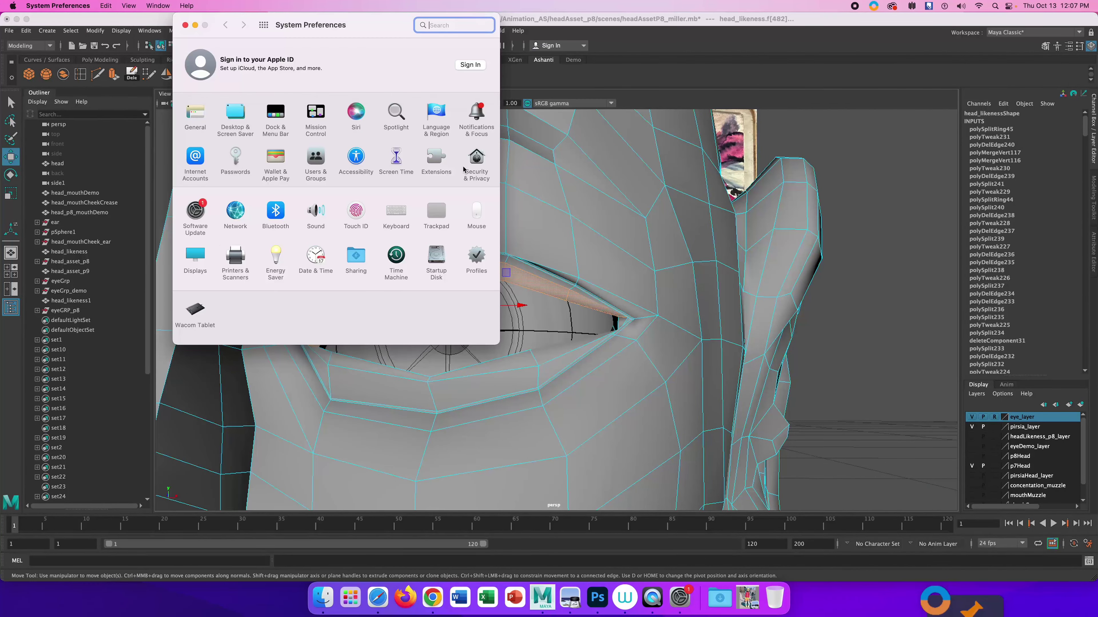
click(318, 205)
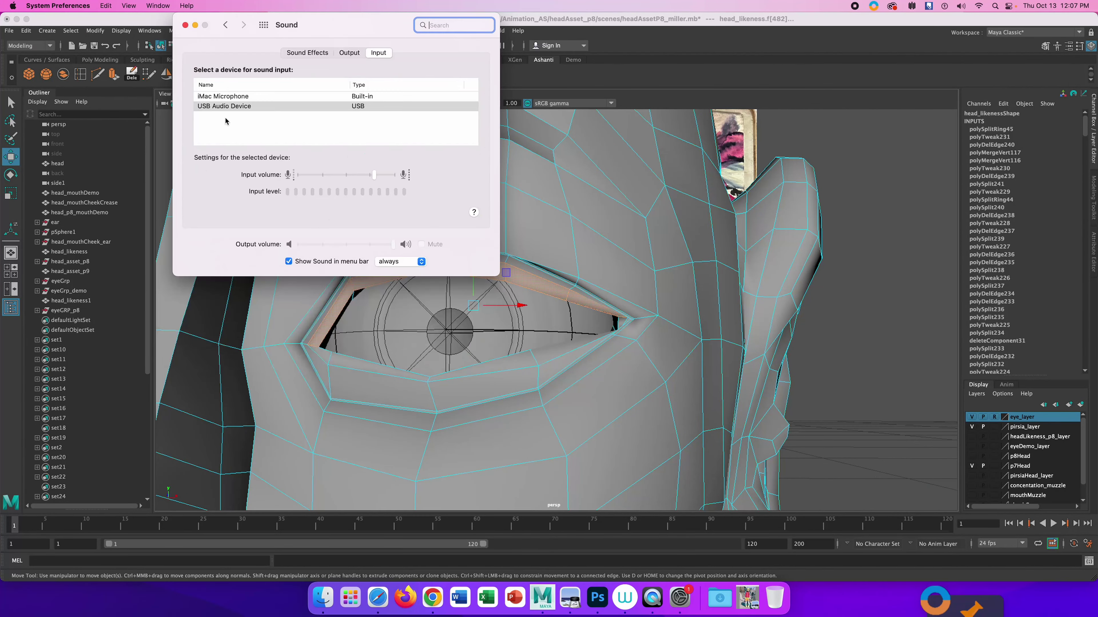
key(super+q)
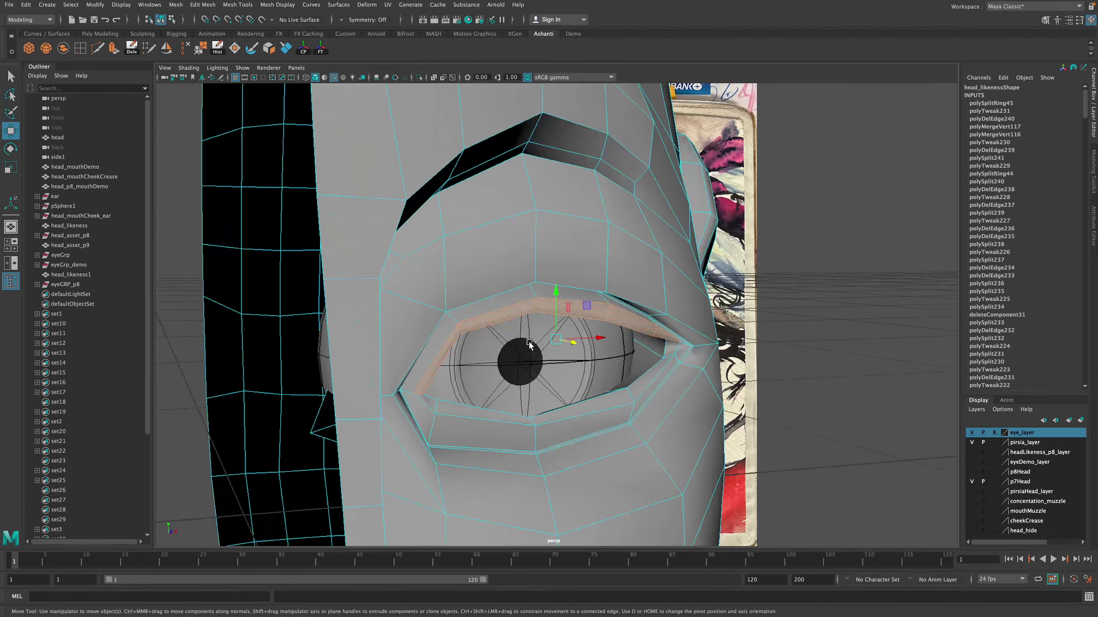
Extract the selected bevel faces of the upper eyelid from the head and undo the last offset
scroll(563, 339, up, 5)
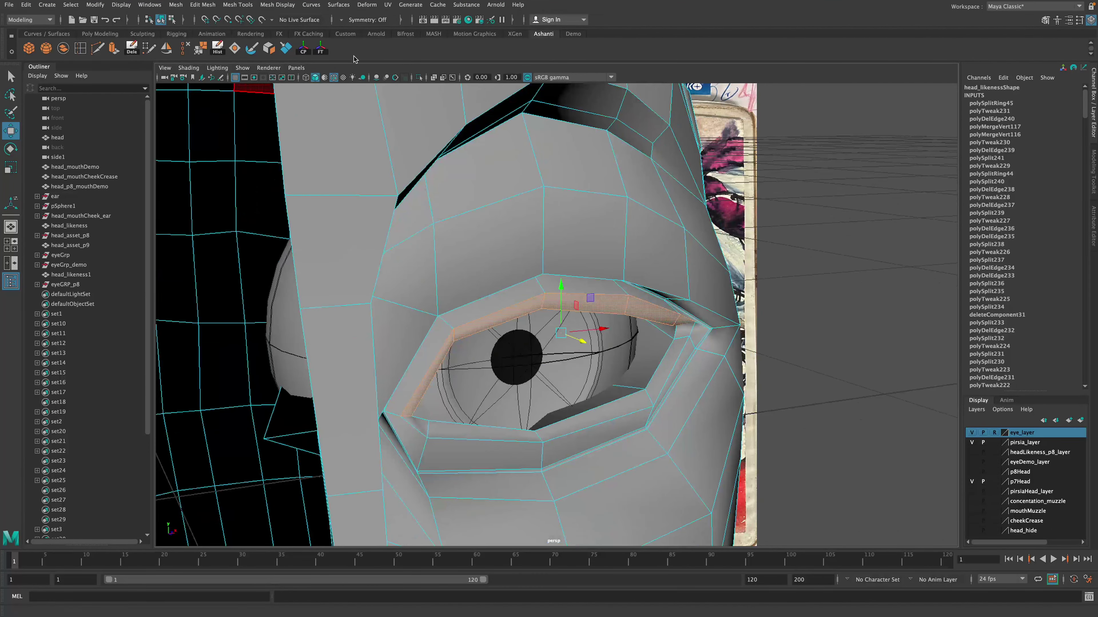
click(203, 5)
click(242, 280)
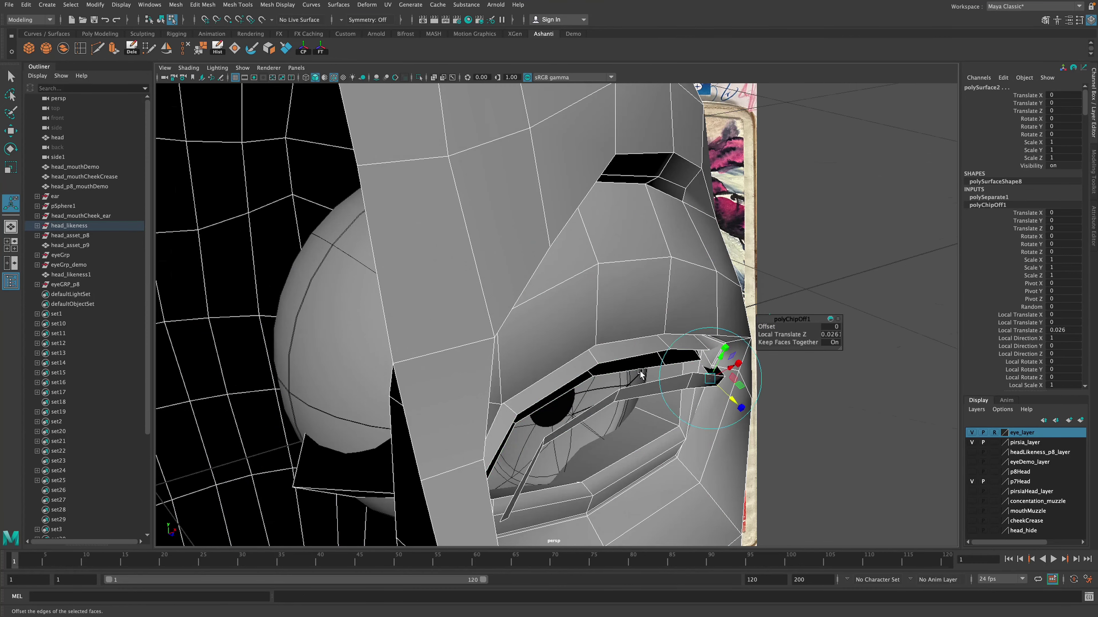
key(ctrl+z)
Select the extracted upper-eyelid strip, delete its history and centre its pivot
alt+drag(640, 375, 614, 366)
right_drag(614, 366, 651, 347)
key(q)
click(655, 363)
key(alt+shift+d)
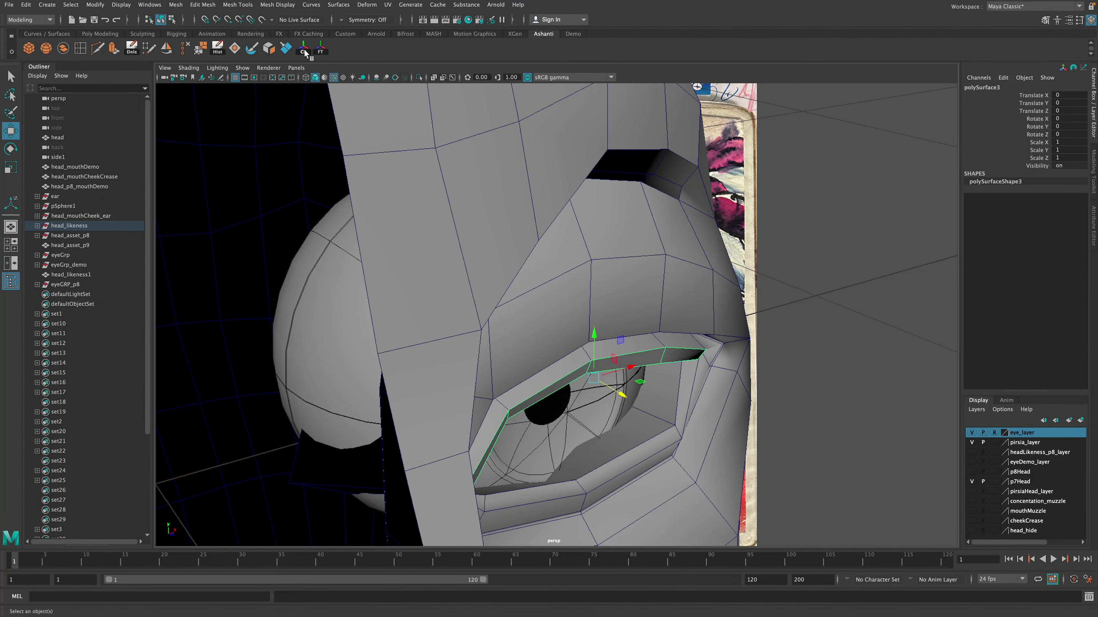
Move the extracted eyelash strip forward off the eyelid by about 0.059 in Z
alt+drag(656, 389, 674, 376)
drag(635, 394, 718, 422)
mouse_move(743, 398)
alt+mouse_down()
mouse_move(654, 382)
mouse_move(750, 380)
alt+mouse_up()
Select all faces of the eyelash strip and extrude them with a local Z translation of about 0.034
right_drag(714, 379, 715, 415)
alt+drag(815, 339, 767, 339)
double_click(683, 356)
alt+drag(704, 365, 702, 415)
drag(654, 478, 616, 444)
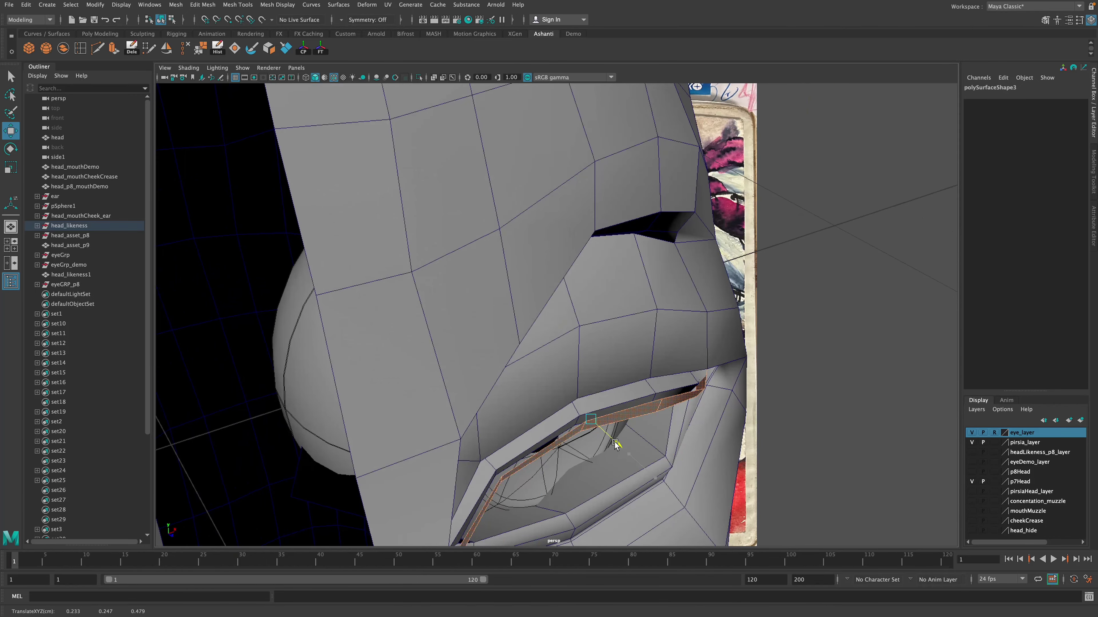
click(116, 49)
mouse_move(707, 421)
mouse_down()
mouse_move(726, 451)
mouse_move(698, 415)
mouse_move(713, 418)
mouse_up()
Open the Hypershade and place its window clear of the eye in the viewport
click(95, 5)
mouse_move(149, 5)
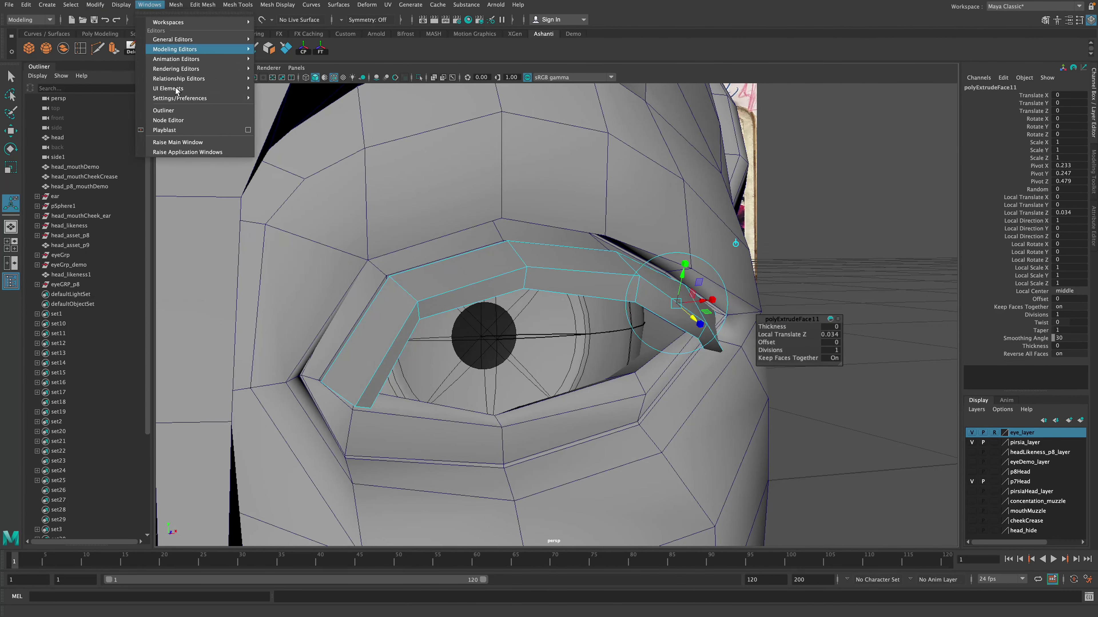
mouse_move(195, 69)
click(283, 97)
drag(549, 122, 554, 169)
drag(308, 168, 682, 80)
Try assigning the existing lambert2 material to the eyelash strip
right_click(733, 160)
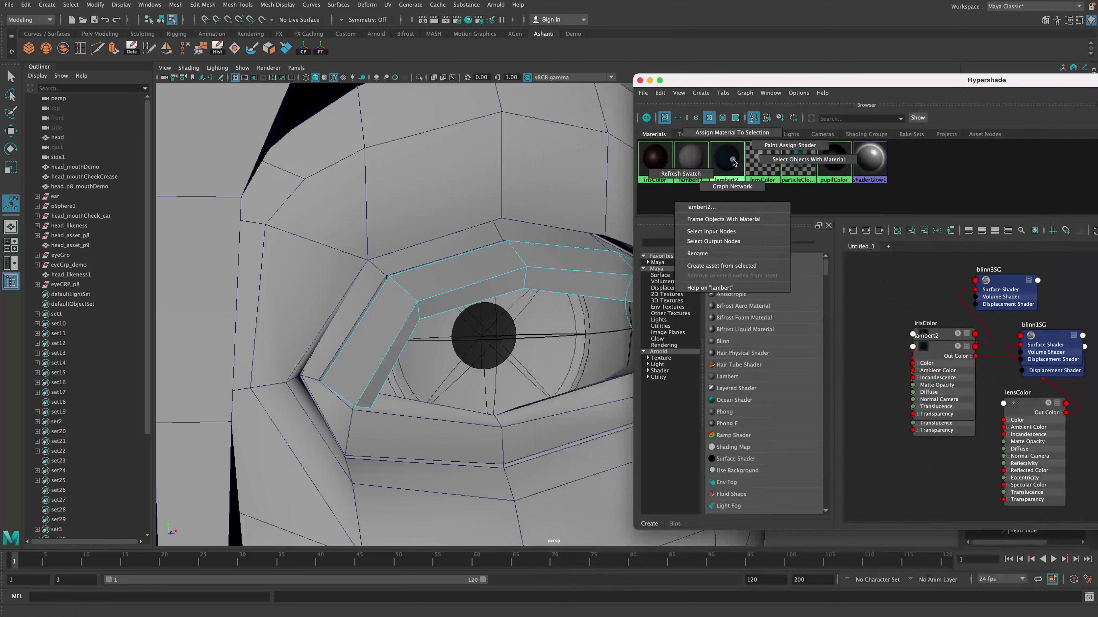
right_drag(734, 162, 732, 132)
Create a new Lambert material and name it black_details
drag(821, 80, 459, 75)
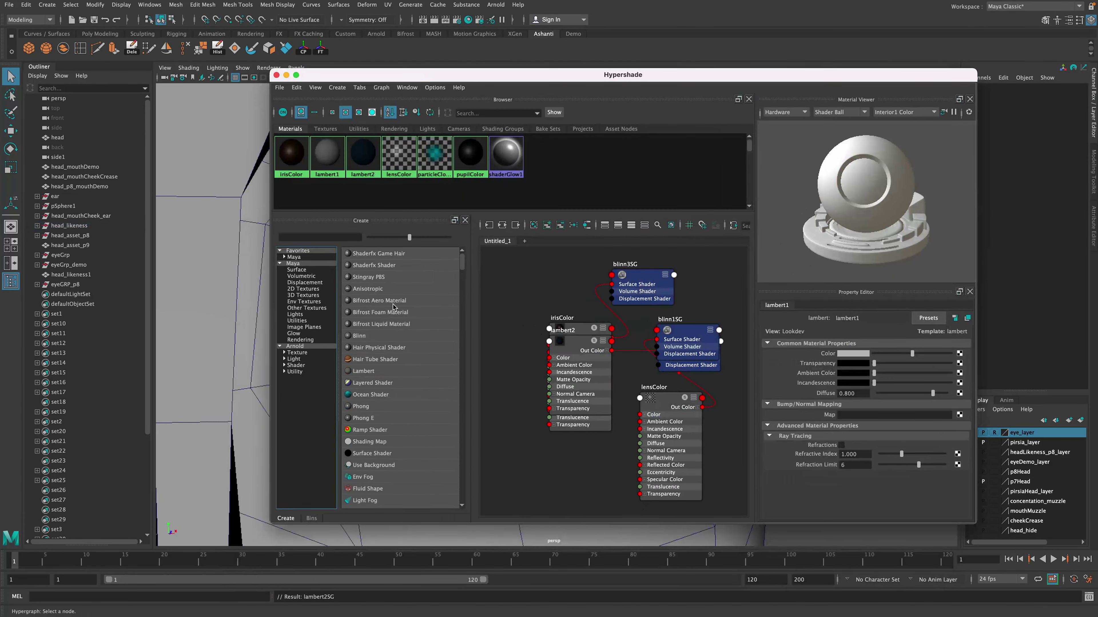
click(362, 371)
double_click(882, 318)
text(black_detae)
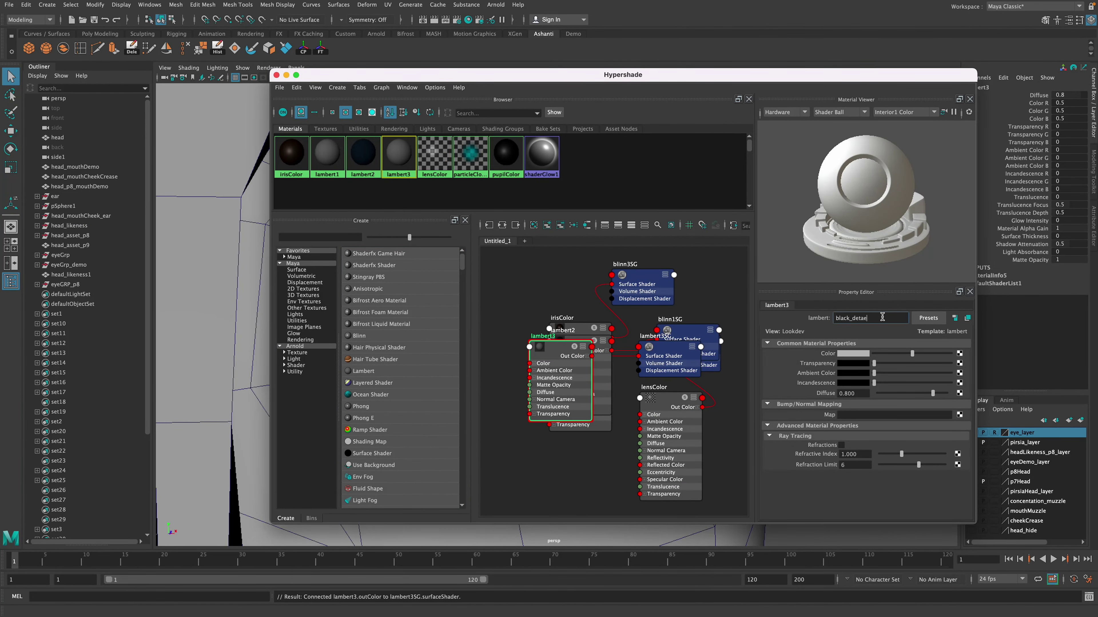
key(BackSpace)
text(ils)
key(Return)
Set the black_details colour to black and assign the material to the eyelash strip
click(852, 353)
click(432, 329)
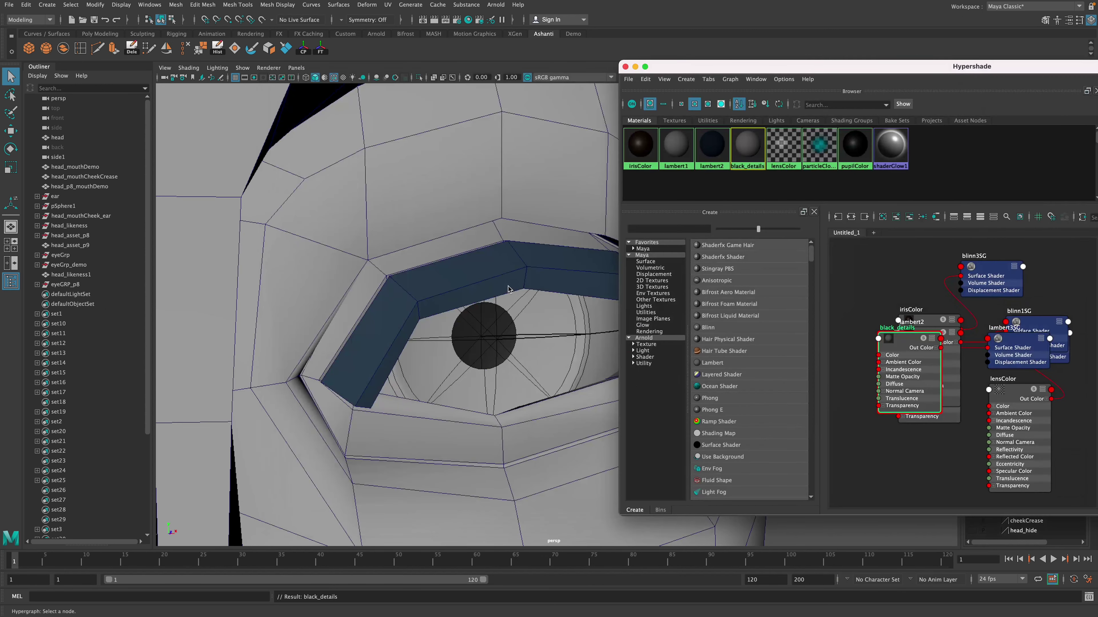
click(508, 289)
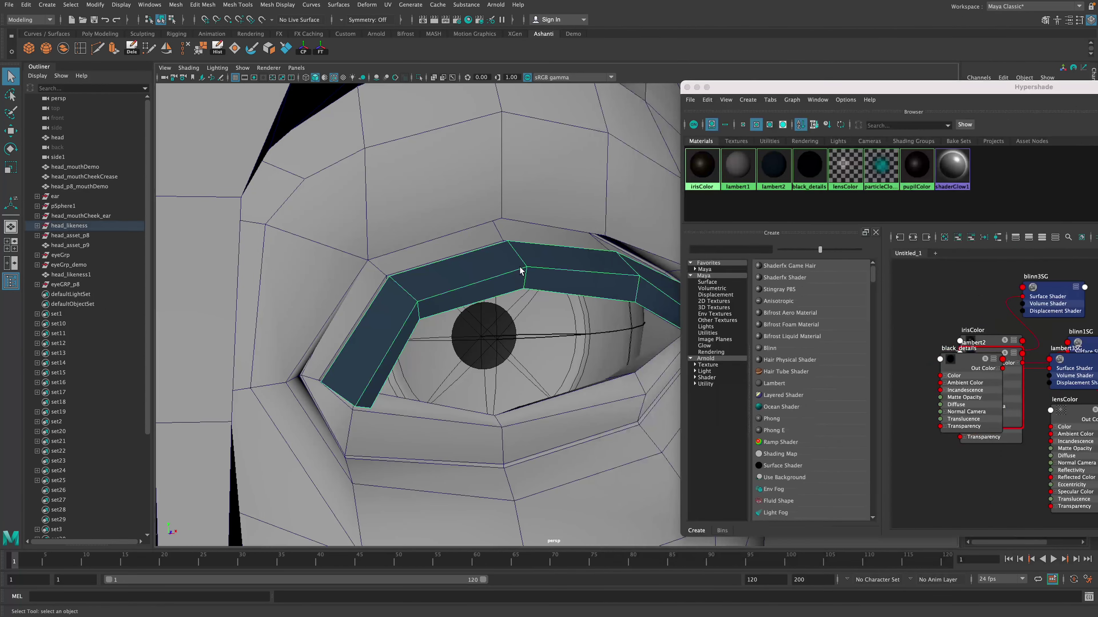
right_drag(813, 166, 804, 242)
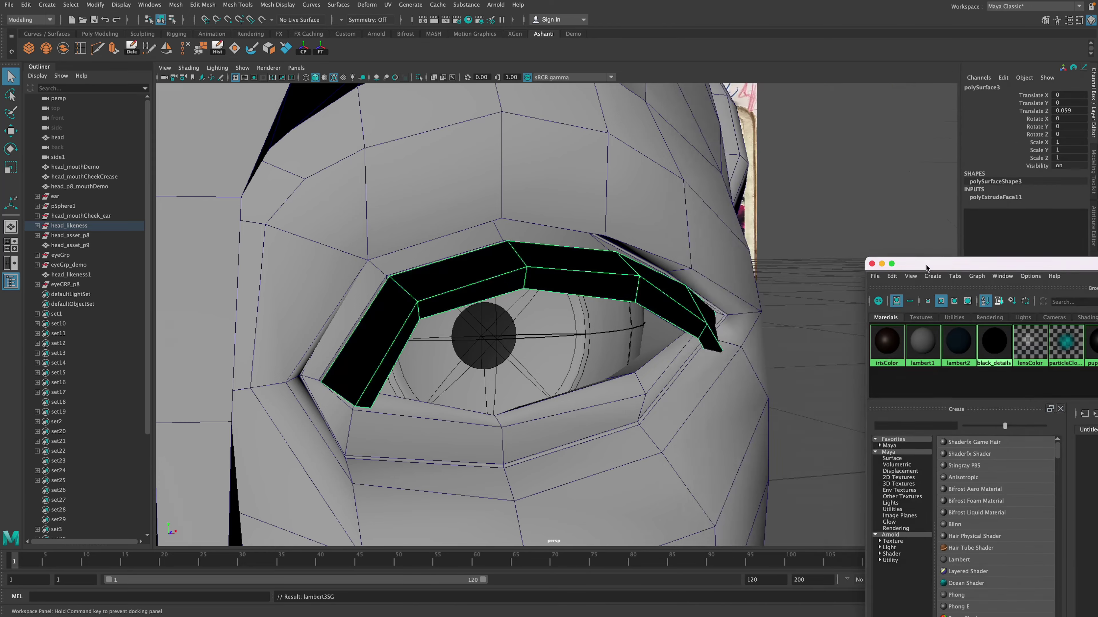
Pull the outer end face of the eyelash strip outward past the outer corner of the eye
scroll(447, 330, down, 5)
scroll(463, 298, up, 8)
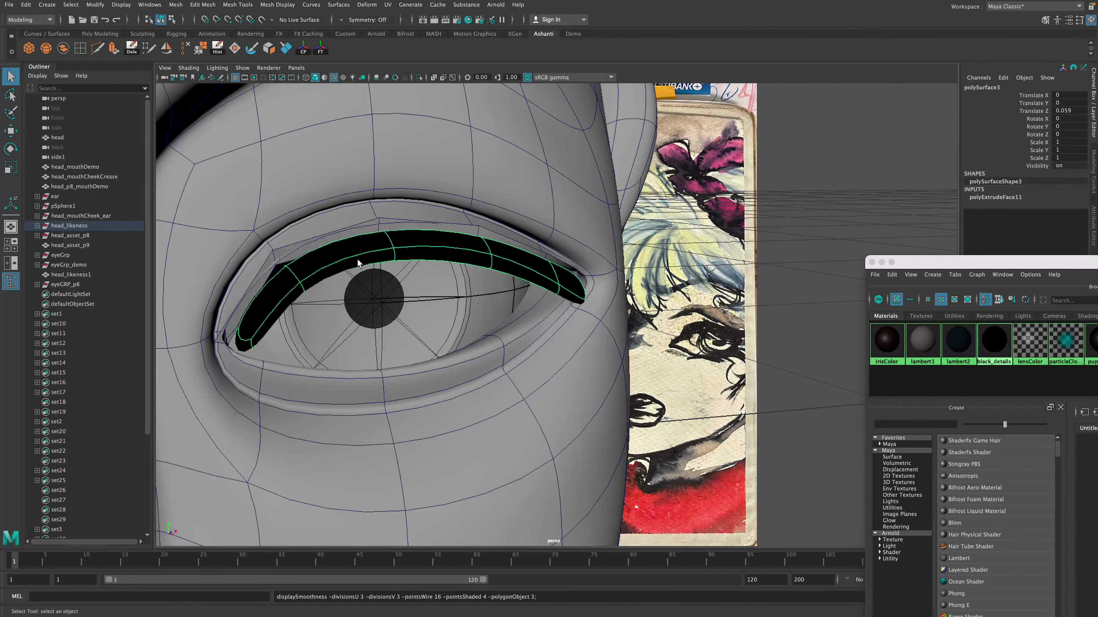
alt+drag(449, 354, 341, 281)
key(1)
right_drag(331, 123, 332, 152)
click(333, 130)
mouse_move(334, 131)
alt+mouse_down()
mouse_move(346, 208)
mouse_move(488, 530)
mouse_move(480, 456)
mouse_move(311, 373)
mouse_move(436, 381)
mouse_move(383, 389)
mouse_move(620, 417)
mouse_move(376, 377)
mouse_move(579, 381)
mouse_move(367, 393)
mouse_move(555, 387)
mouse_move(544, 363)
mouse_move(503, 458)
mouse_move(569, 380)
mouse_move(299, 362)
alt+mouse_up()
key(r)
key(w)
key(4)
key(5)
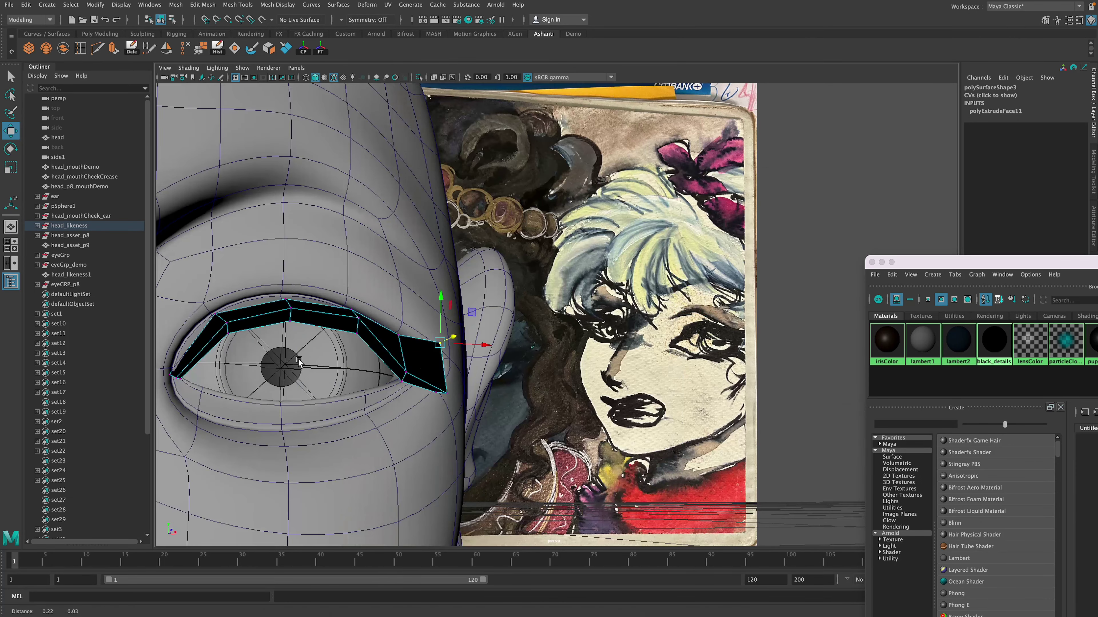
Reshape the outer end of the eyelash strip by repositioning its corner vertices against the temple
alt+drag(539, 389, 355, 299)
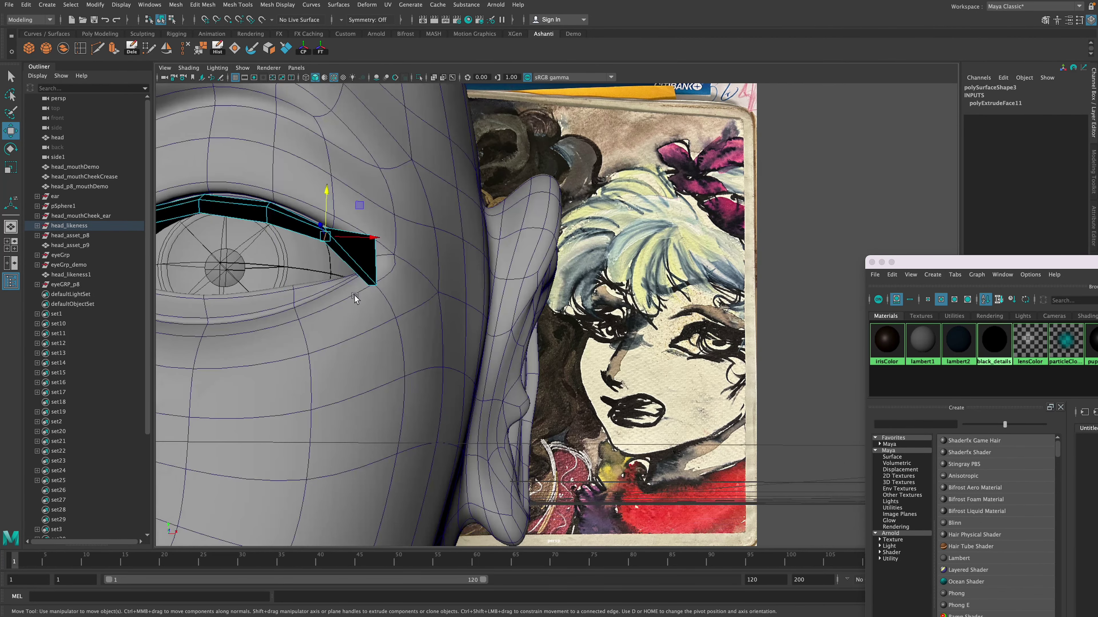
alt+drag(479, 223, 507, 299)
shift+click(558, 264)
right_click(577, 312)
right_drag(507, 320, 534, 312)
drag(582, 285, 619, 343)
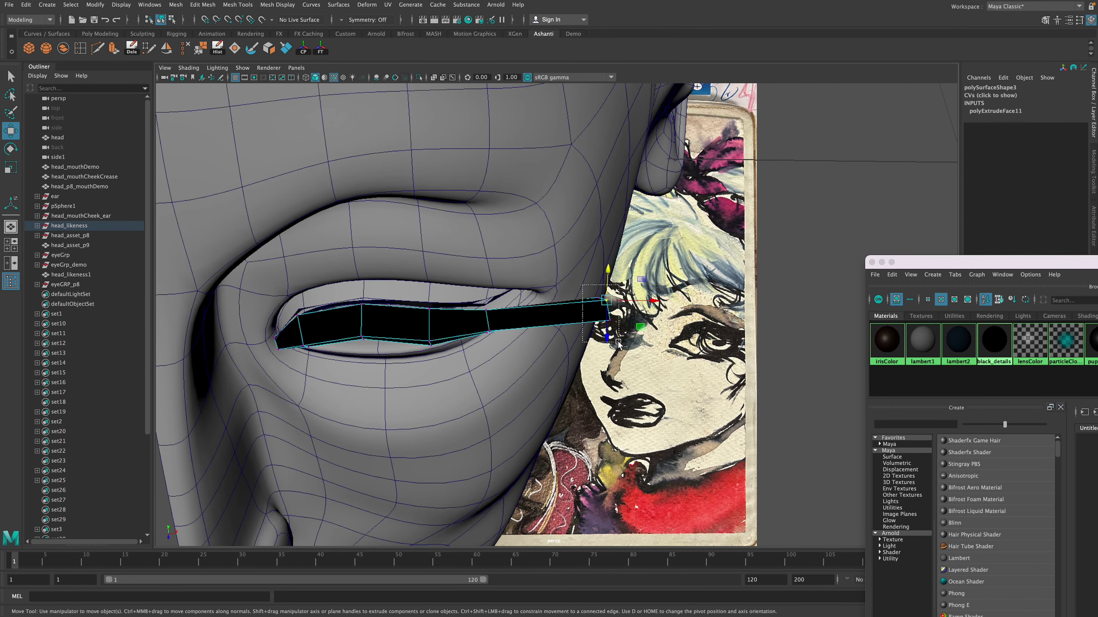
drag(524, 335, 524, 341)
Adjust the vertices near the eyelash strip's outer tip so the end tapers at the eye corner
alt+drag(523, 342, 514, 291)
alt+right_drag(514, 291, 561, 290)
drag(485, 207, 429, 238)
right_drag(429, 237, 387, 238)
click(460, 243)
alt+drag(424, 255, 464, 248)
drag(465, 244, 480, 248)
click(456, 247)
Extrude the two outermost front faces of the eyelash strip outward to form a thicker wing
right_drag(469, 250, 465, 324)
shift+click(380, 242)
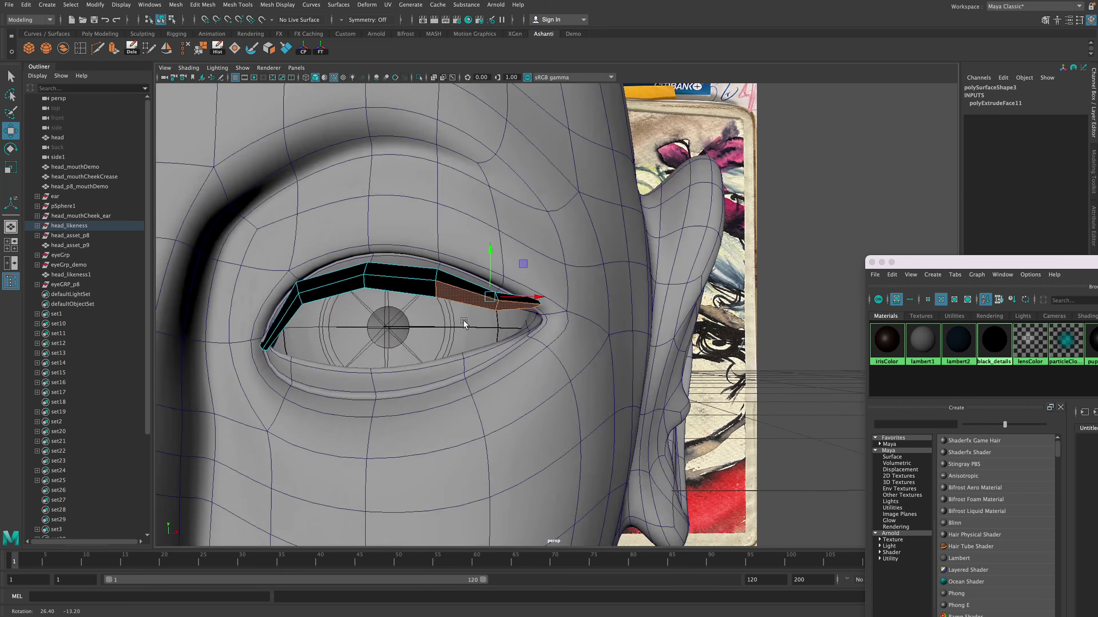
key(ctrl+e)
alt+drag(466, 323, 553, 359)
mouse_move(529, 368)
mouse_down()
mouse_move(555, 391)
mouse_move(535, 343)
mouse_move(523, 386)
mouse_up()
alt+drag(523, 386, 479, 416)
Reshape the extruded outer wing of the eyelash by adjusting its end faces and vertices
right_drag(525, 314, 525, 341)
alt+drag(581, 363, 596, 322)
right_drag(573, 242, 570, 268)
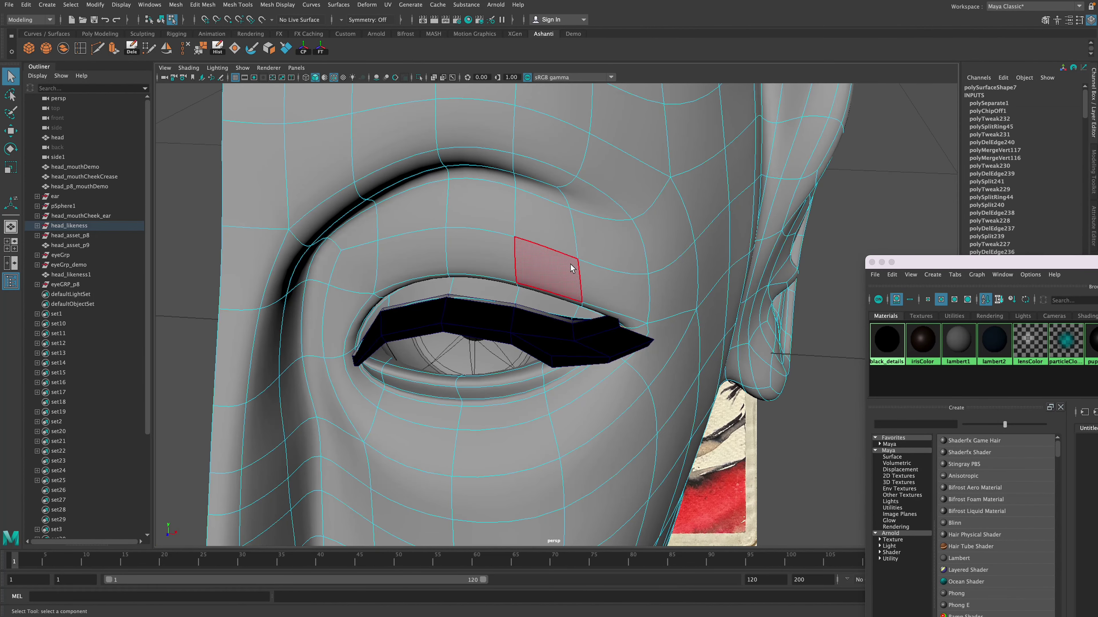
alt+drag(572, 312, 576, 329)
right_drag(622, 354, 622, 383)
click(624, 359)
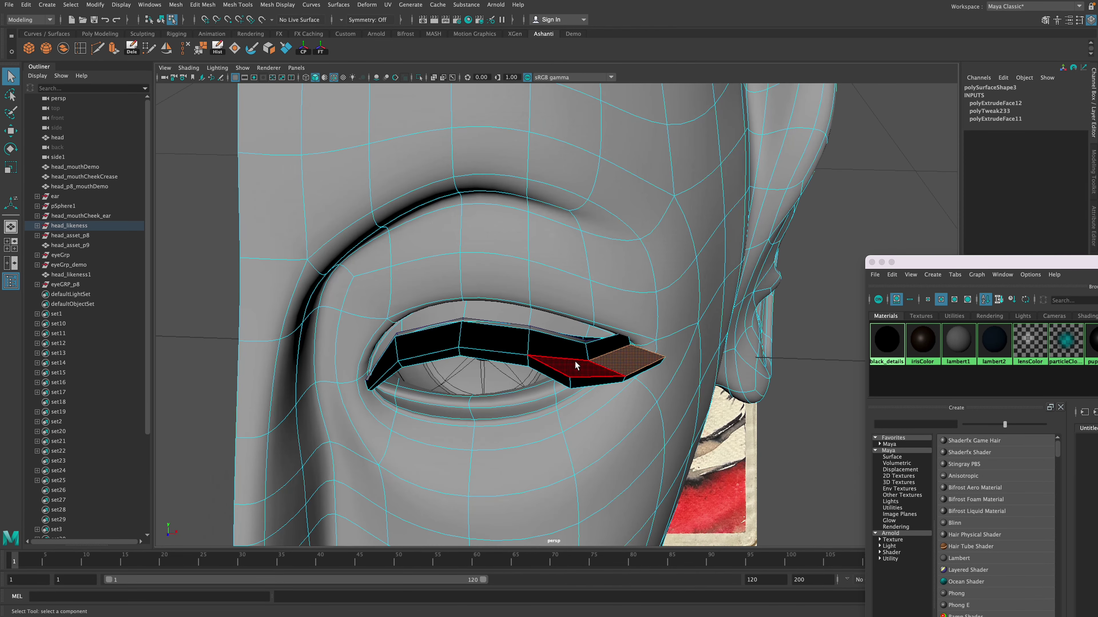
alt+drag(604, 311, 445, 324)
right_click(453, 331)
right_drag(445, 324, 402, 326)
click(402, 330)
alt+drag(541, 346, 559, 366)
right_drag(537, 353, 436, 380)
click(592, 339)
Display the eyelash strip in smooth preview and examine its fit against the eyelid and temple
alt+drag(436, 380, 371, 350)
alt+right_drag(372, 350, 518, 320)
alt+drag(518, 320, 564, 328)
alt+right_drag(565, 328, 536, 342)
alt+middle_drag(535, 341, 440, 397)
click(438, 390)
key(3)
click(441, 342)
alt+middle_drag(440, 335, 270, 220)
alt+middle_drag(628, 203, 652, 212)
alt+middle_drag(329, 277, 605, 311)
alt+right_drag(497, 372, 561, 389)
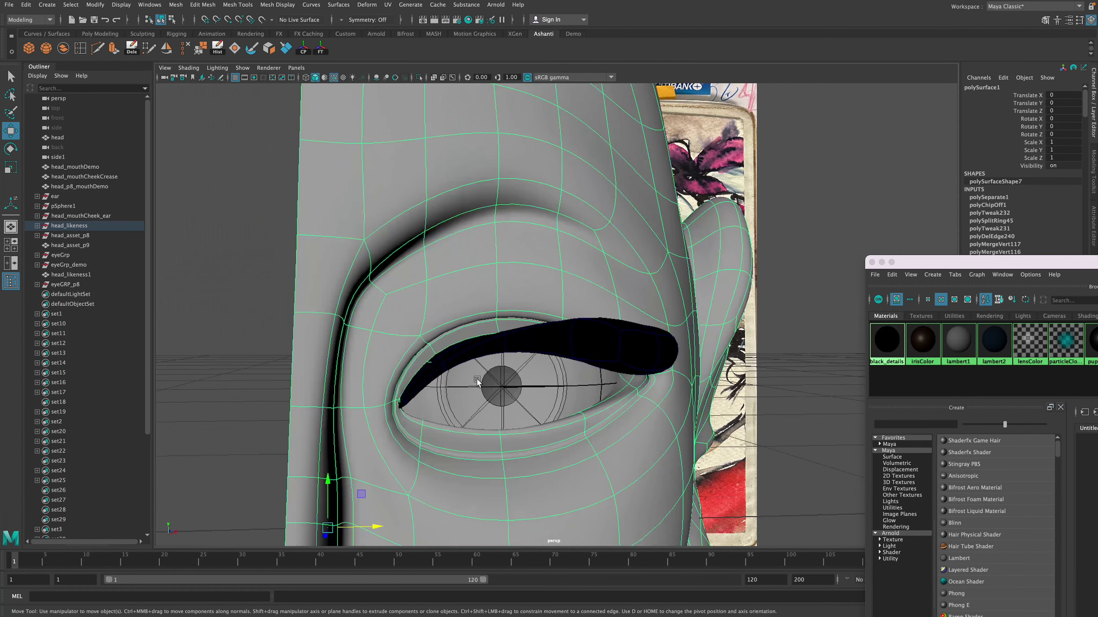
Select the vertices at the eyelash's outer tip and reposition them to refine the wing
alt+drag(541, 423, 561, 355)
alt+right_drag(561, 355, 523, 350)
alt+drag(523, 350, 536, 268)
right_drag(527, 283, 492, 284)
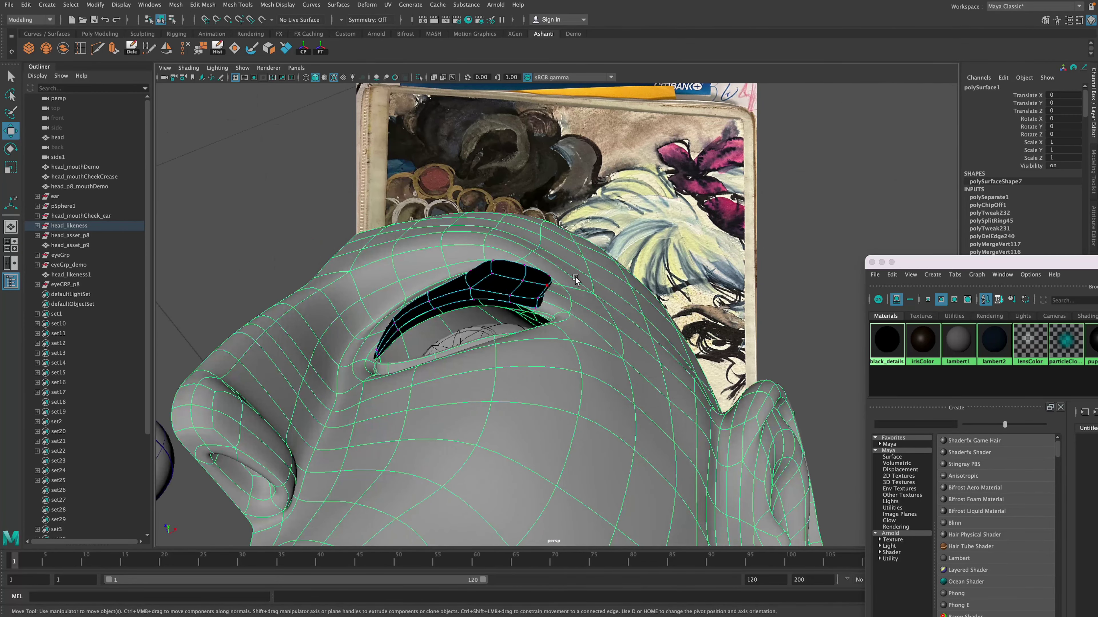
drag(577, 266, 530, 316)
alt+drag(621, 289, 462, 233)
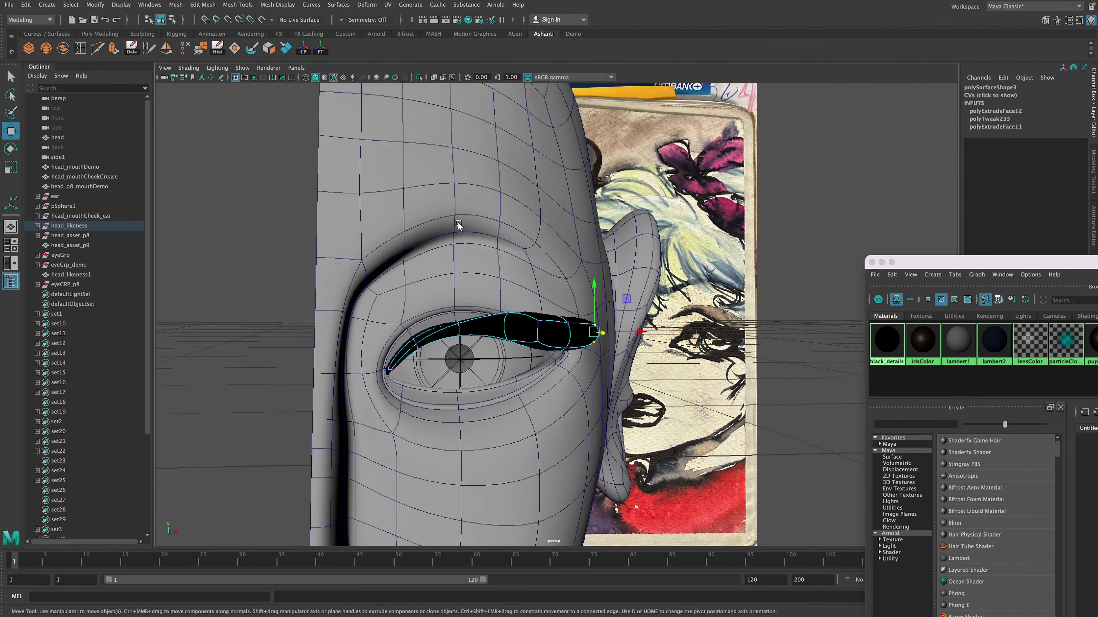
Show the head unsmoothed and cut a new line of edges across the faces just above the brow fold
right_drag(458, 225, 497, 195)
click(498, 303)
key(1)
alt+drag(500, 303, 441, 305)
click(98, 48)
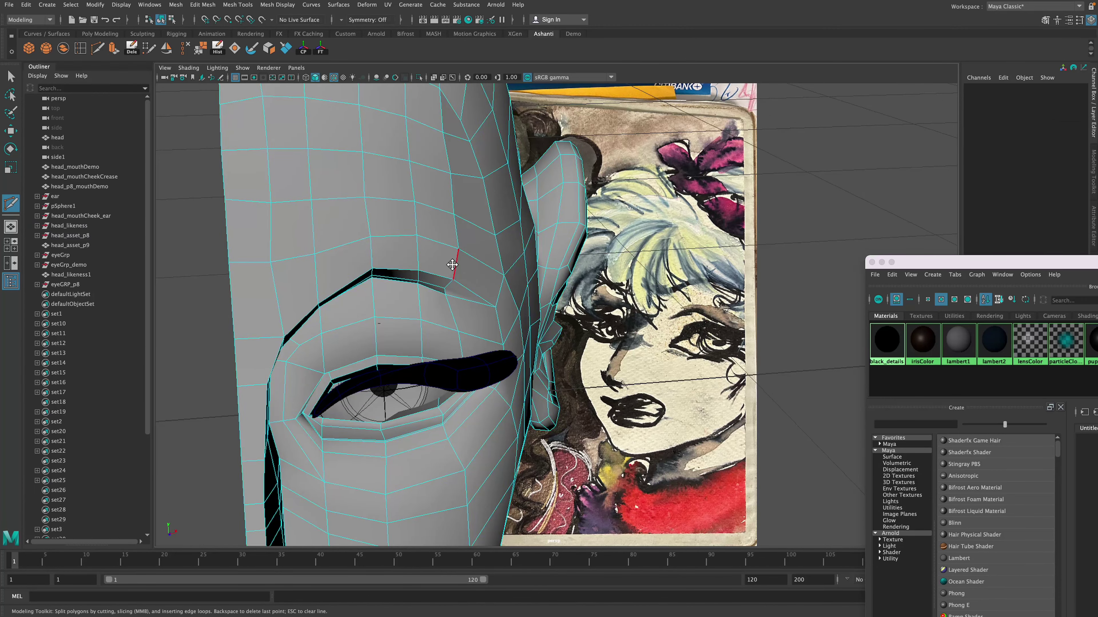
alt+drag(530, 269, 534, 254)
click(497, 188)
click(530, 212)
alt+drag(528, 216, 497, 236)
alt+middle_drag(497, 235, 477, 251)
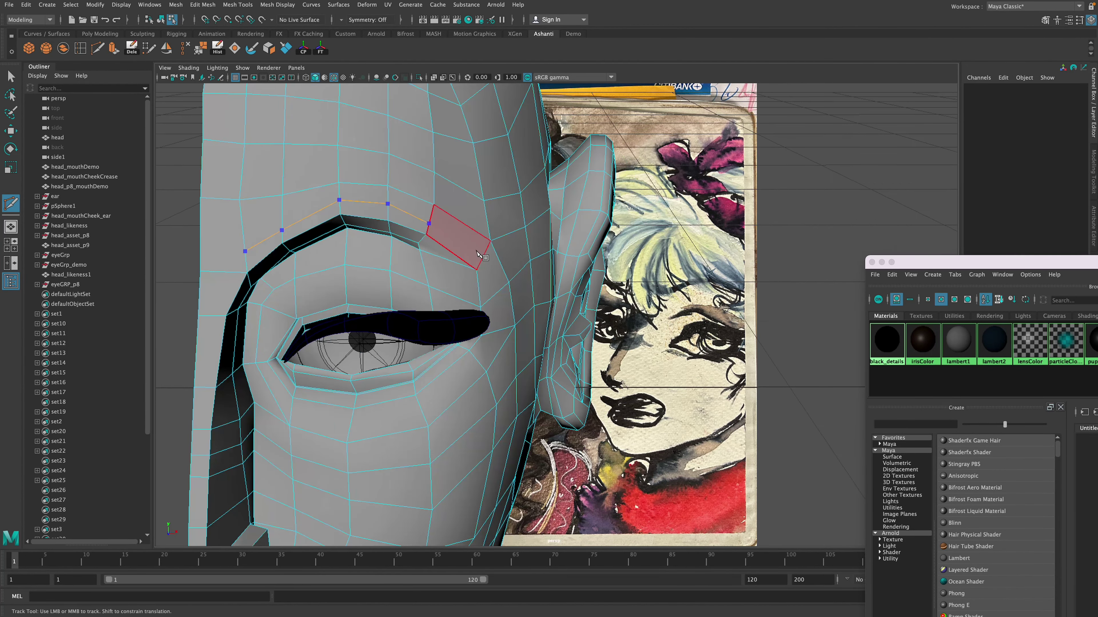
click(6, 83)
Raise the new vertex above the inner brow fold and adjust the vertex beyond the fold's outer end
alt+drag(298, 181, 272, 208)
right_drag(313, 225, 282, 232)
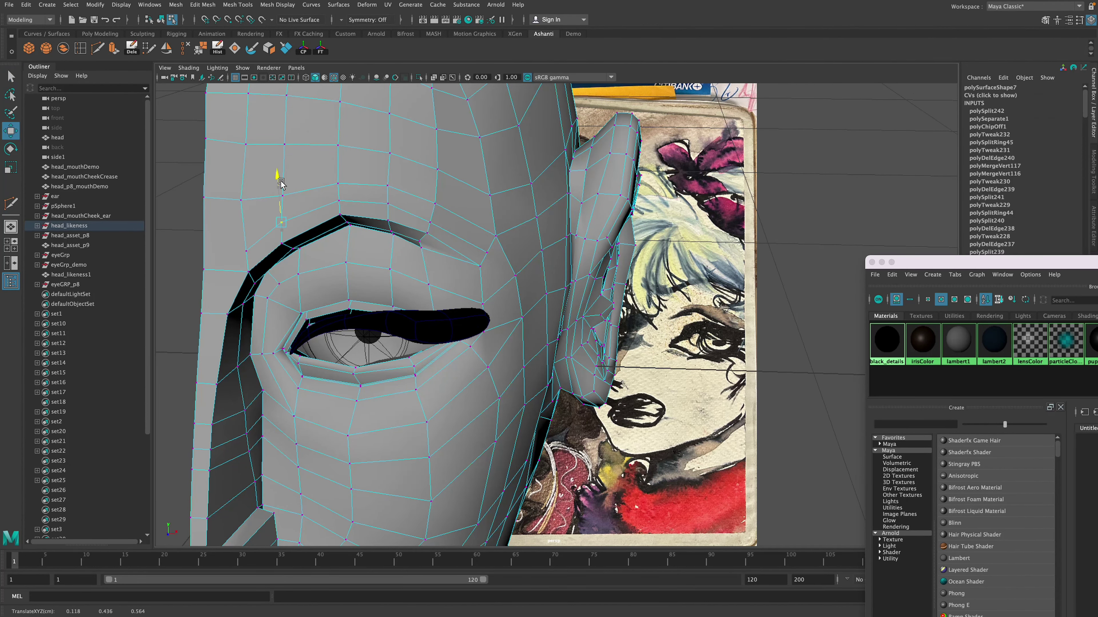
drag(281, 182, 281, 181)
alt+drag(298, 207, 279, 192)
click(489, 260)
drag(488, 215, 487, 217)
alt+drag(482, 269, 591, 266)
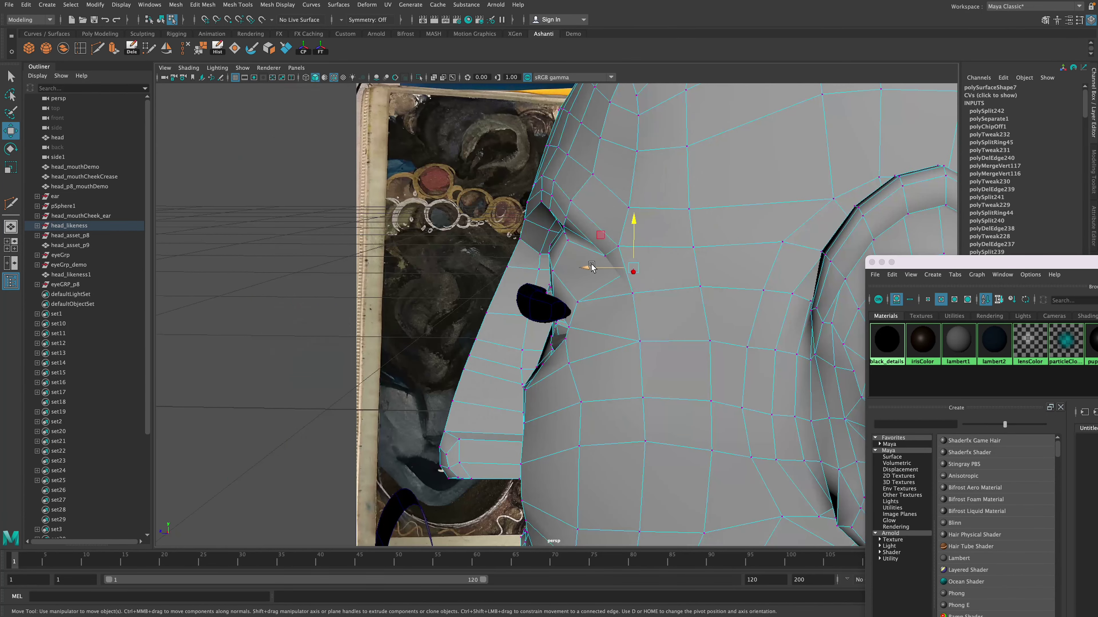
mouse_move(599, 223)
alt+mouse_down()
mouse_move(525, 227)
mouse_move(468, 262)
mouse_move(305, 244)
alt+mouse_up()
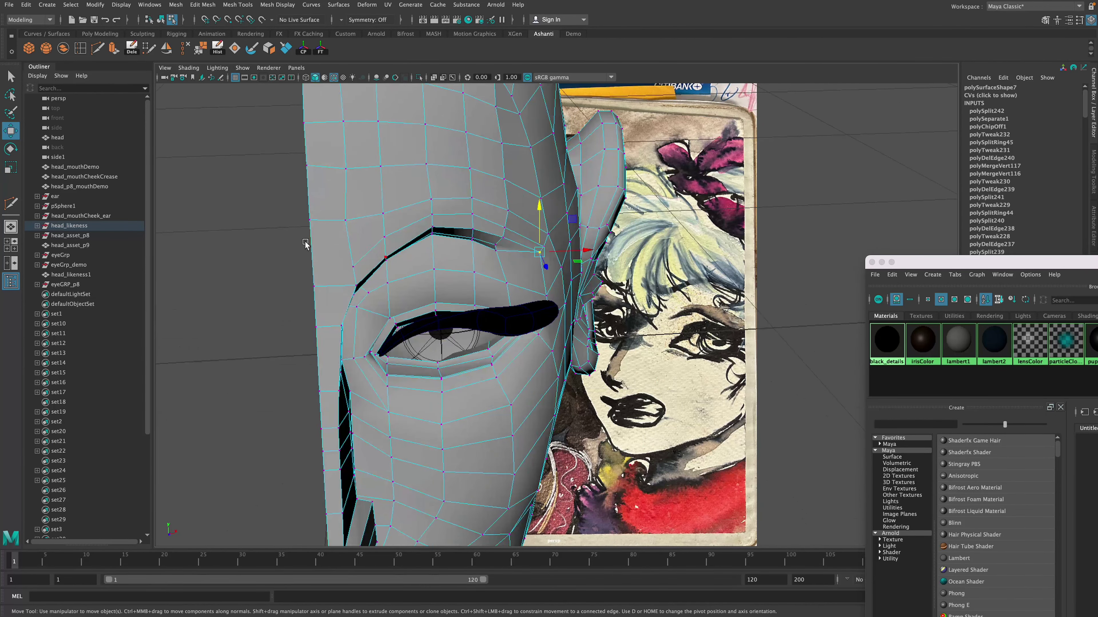
Select the strip of faces just above the brow fold and extract it from the head mesh
click(11, 77)
right_drag(367, 253, 366, 295)
click(368, 246)
shift+click(411, 220)
shift+click(458, 204)
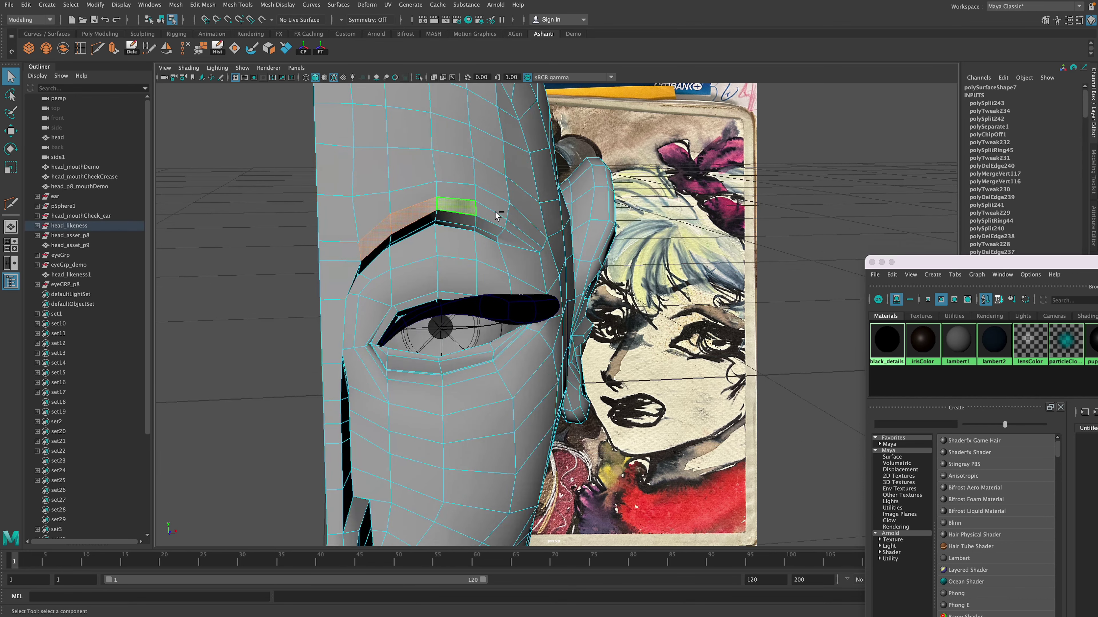
shift+click(497, 215)
alt+drag(497, 216, 528, 268)
click(203, 4)
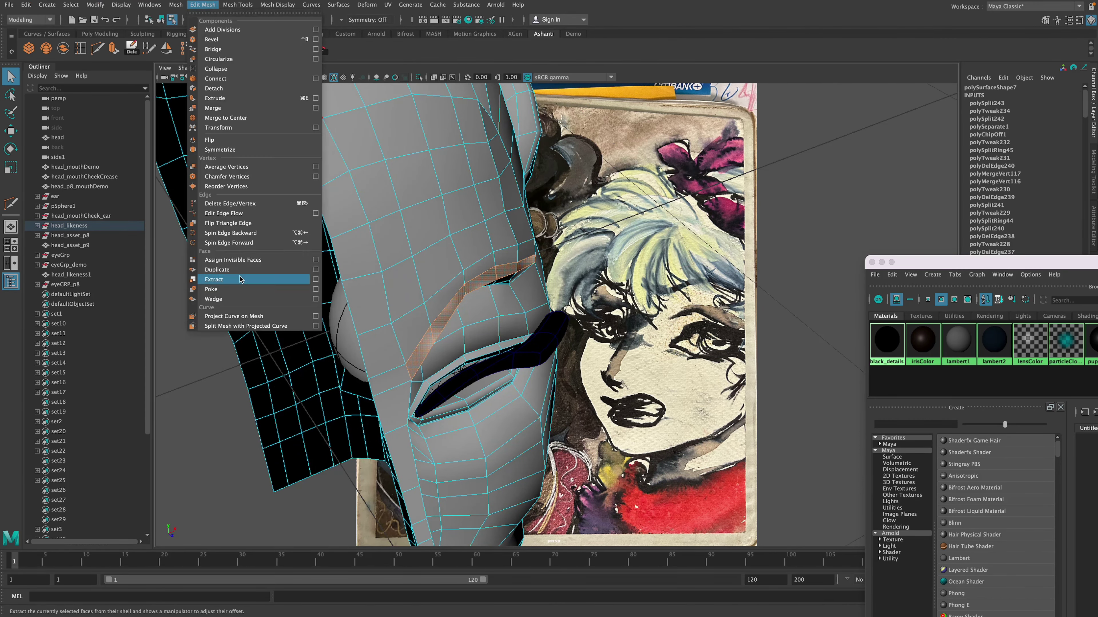
click(245, 277)
Extrude the extracted eyebrow strip outward by about 0.015 to give it thickness
alt+drag(499, 417, 462, 339)
key(ctrl+z)
key(ctrl+e)
key(ctrl+z)
click(11, 130)
alt+drag(367, 243, 359, 299)
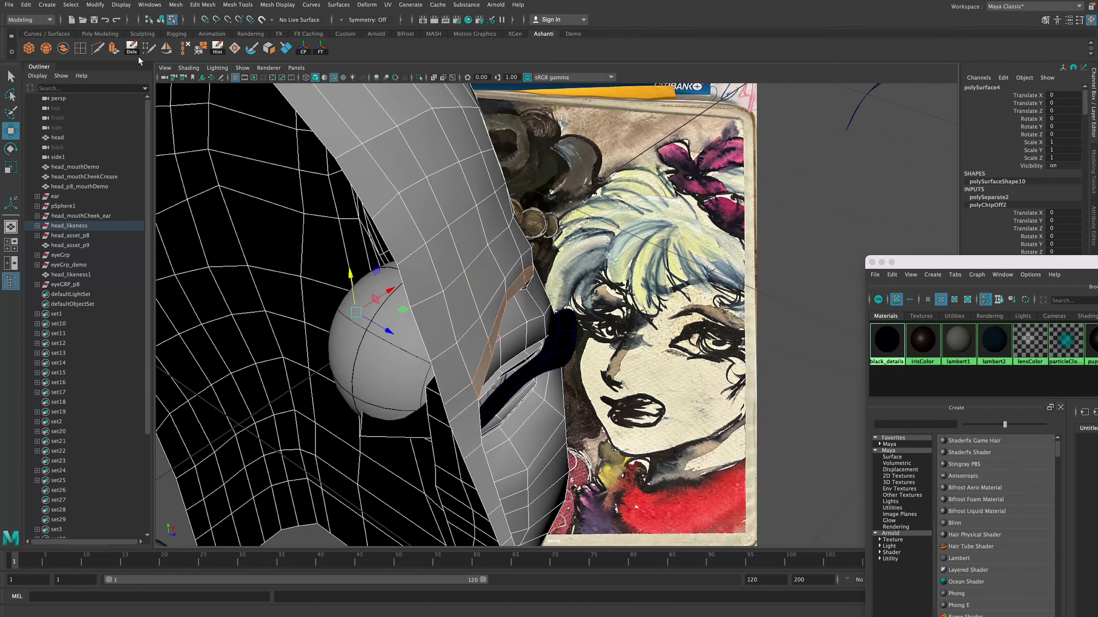
click(574, 272)
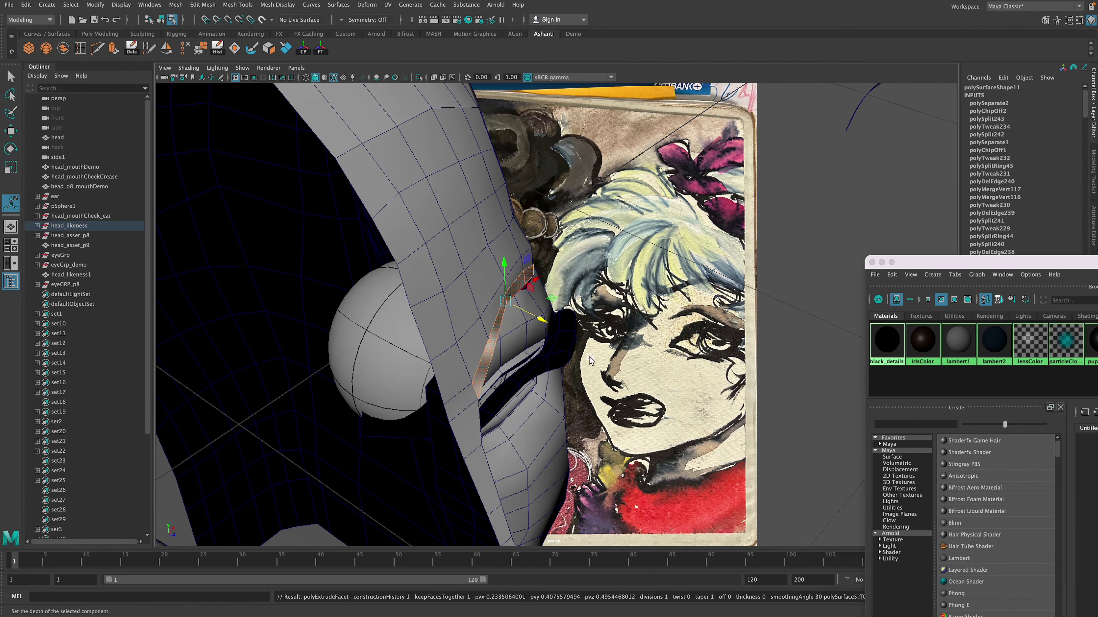
drag(537, 318, 547, 323)
Bring the Hypershade into view and rename the lambert2 material to bodyColor
alt+drag(514, 376, 468, 255)
click(468, 255)
drag(998, 262, 877, 182)
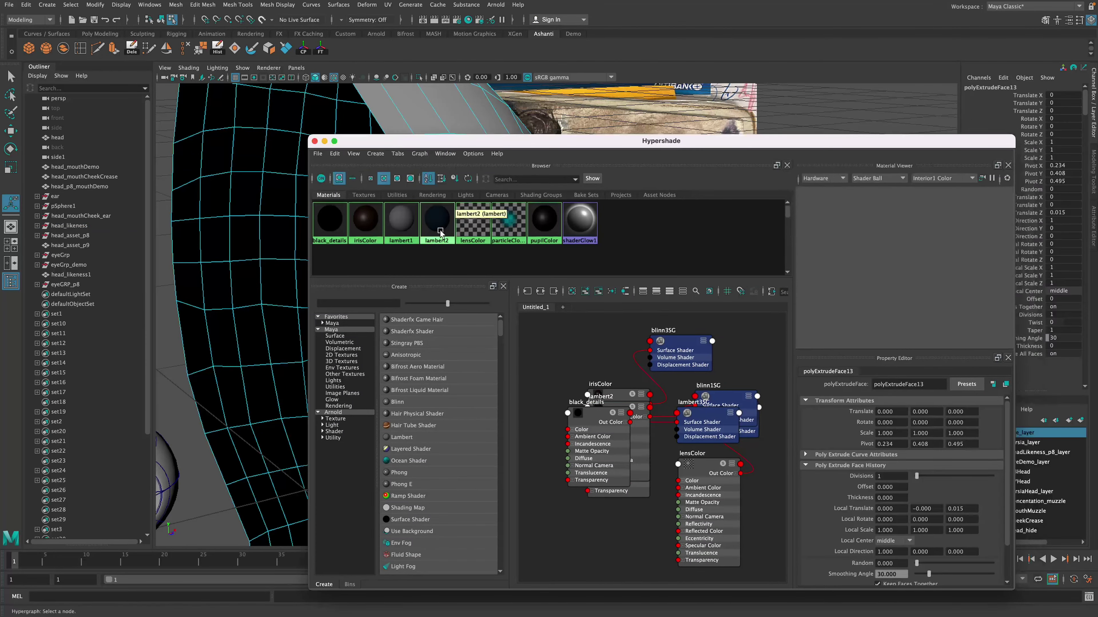
text(bodyColor)
Assign the bodyColor material to the head mesh
drag(778, 141, 1061, 125)
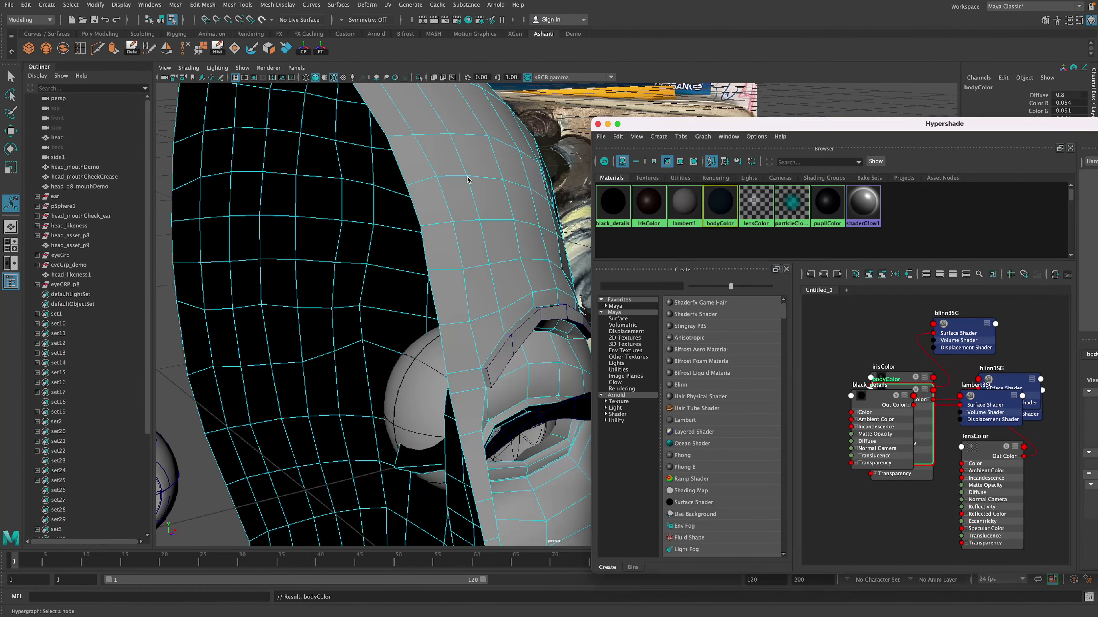
right_drag(470, 176, 503, 149)
click(503, 156)
right_drag(718, 208, 718, 176)
click(566, 264)
alt+drag(499, 296, 472, 292)
Duplicate the bodyColor material, name the copy browColor and darken its color
drag(699, 134, 371, 109)
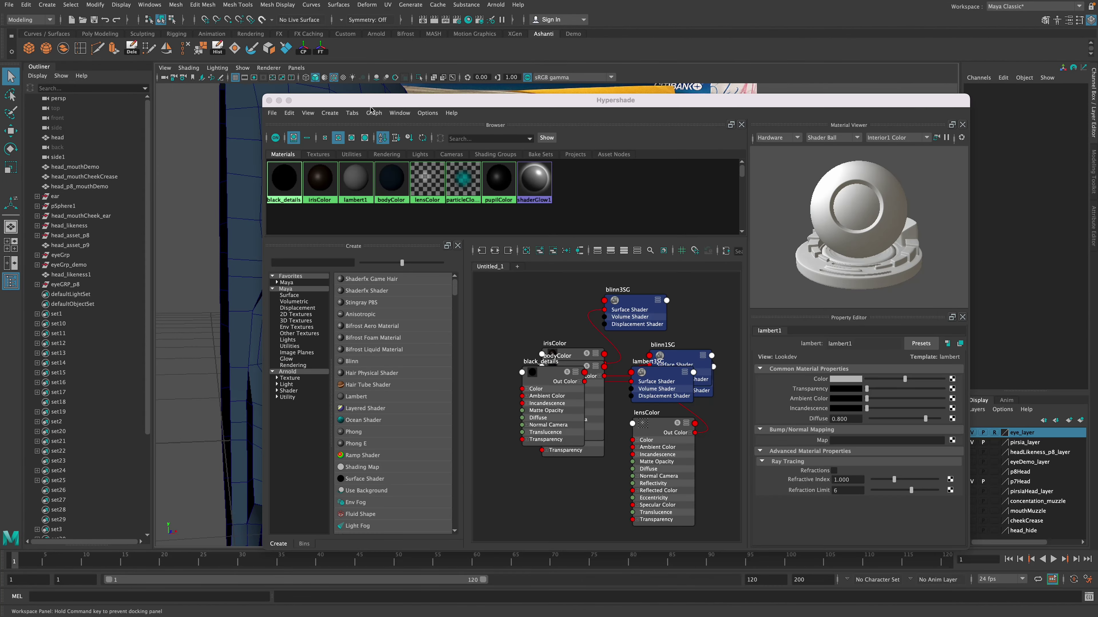
click(397, 184)
key(ctrl+d)
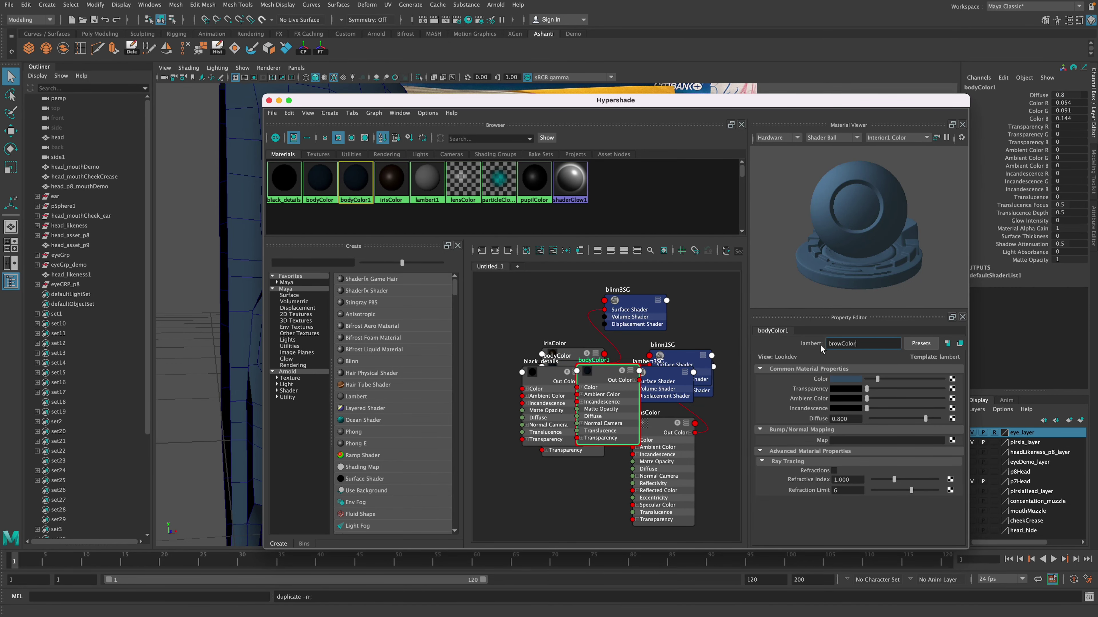
drag(879, 379, 871, 379)
Assign the browColor material to the eyebrow strip
drag(486, 101, 916, 133)
click(374, 243)
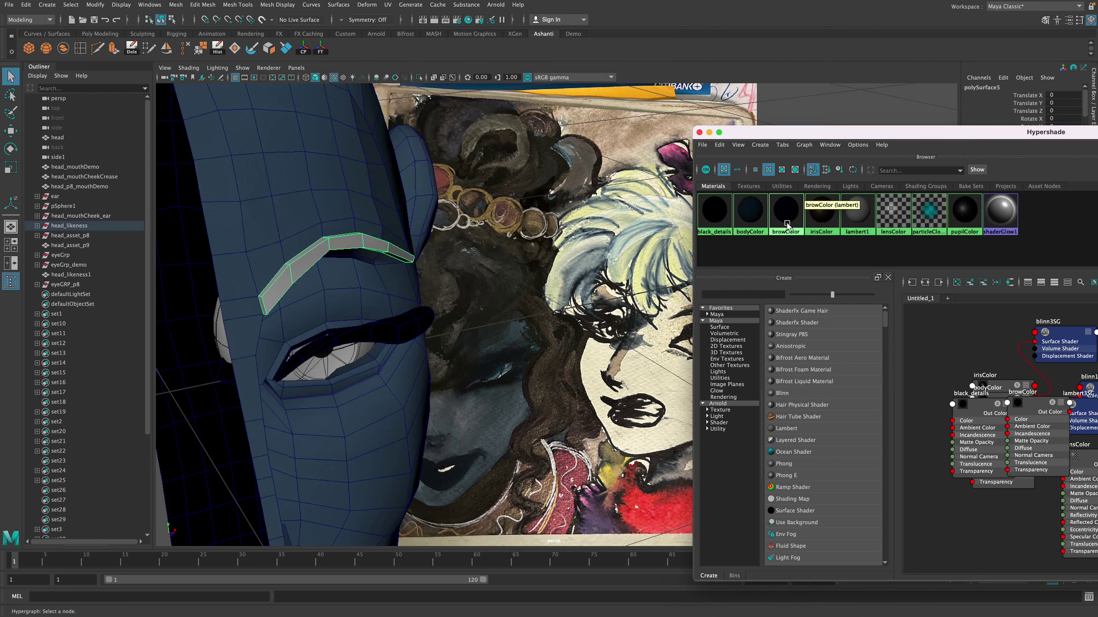
right_drag(785, 211, 784, 177)
click(361, 200)
alt+drag(362, 203, 337, 208)
Display the head and eyebrow in smooth preview and examine how the brow sits above the eye
click(791, 113)
alt+drag(467, 250, 417, 255)
click(389, 268)
click(381, 255)
alt+middle_drag(416, 255, 402, 295)
alt+drag(402, 294, 315, 324)
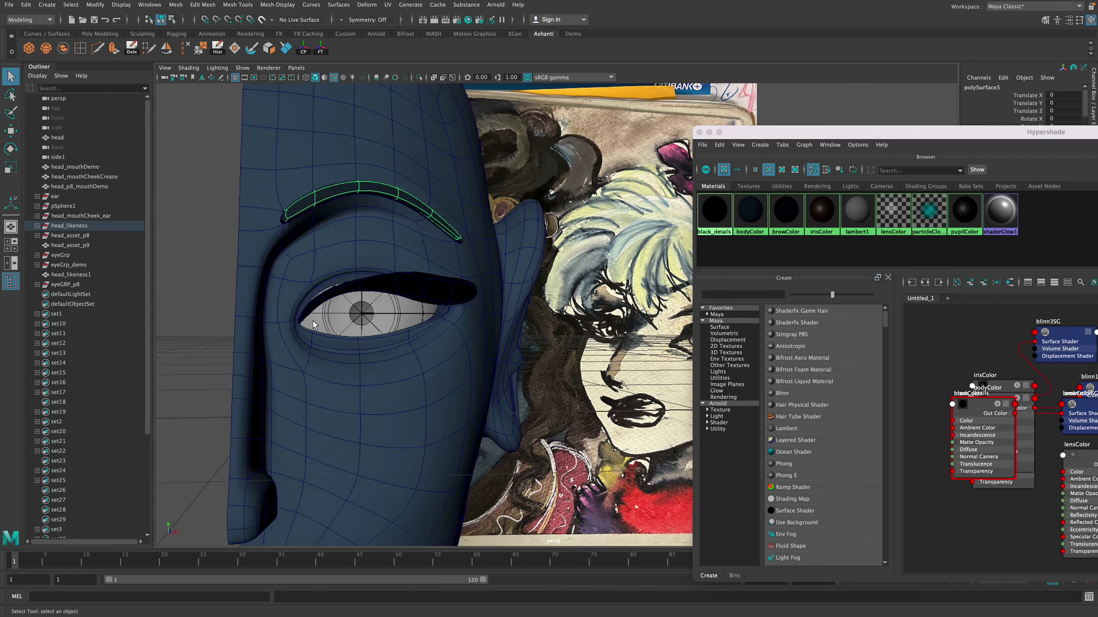
Reposition the eyelash strip's vertices around the inner corner of the eye
alt+right_drag(314, 323, 326, 316)
right_drag(326, 316, 293, 318)
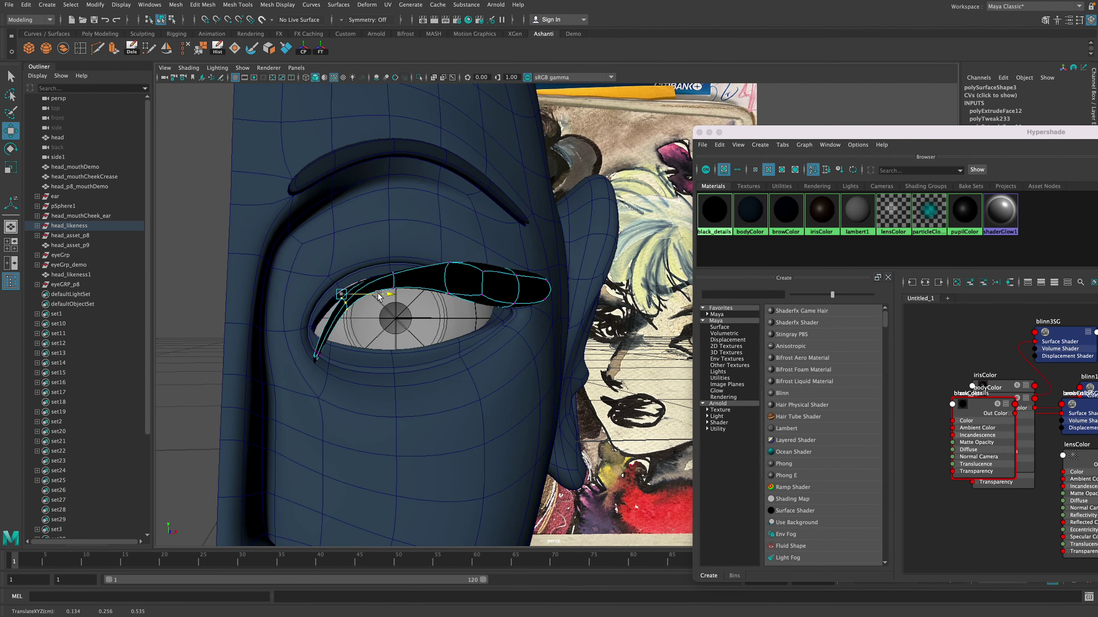
alt+drag(378, 295, 326, 378)
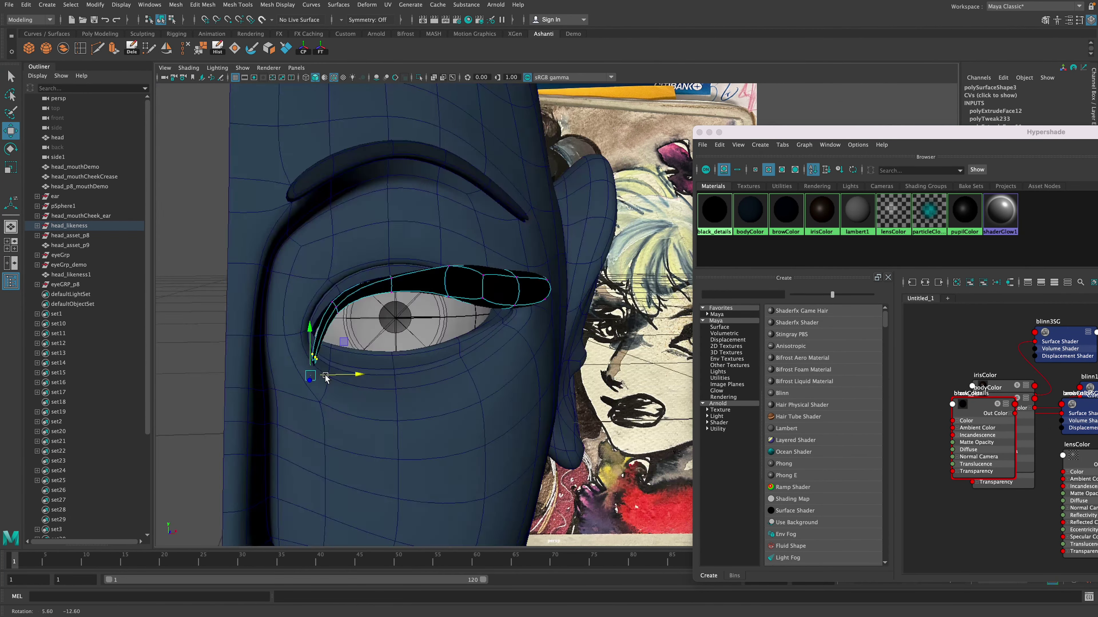
alt+right_drag(325, 377, 298, 368)
click(303, 363)
alt+drag(302, 363, 381, 319)
right_drag(392, 319, 432, 305)
Turn off the wireframe overlay and examine the shaded head with its eyebrow and eyelash
mouse_move(432, 305)
alt+mouse_down()
mouse_move(396, 313)
mouse_move(424, 334)
mouse_move(314, 339)
mouse_move(289, 294)
alt+mouse_up()
click(189, 67)
click(218, 157)
mouse_move(410, 220)
alt+mouse_down()
mouse_move(234, 202)
mouse_move(451, 260)
alt+mouse_up()
alt+right_drag(450, 260, 402, 364)
click(502, 375)
alt+drag(503, 374, 530, 368)
Find the reference image plane among the Hypershade's cameras and delete it from the scene
drag(751, 137, 437, 131)
click(569, 180)
click(524, 219)
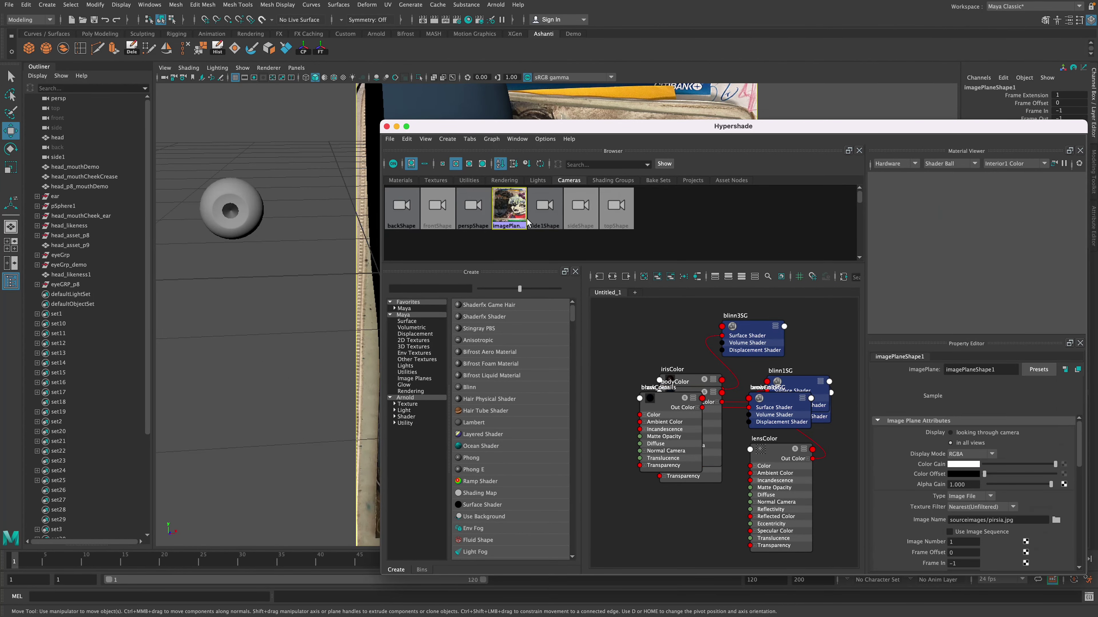
key(Delete)
drag(518, 126, 955, 214)
Inspect the head without the reference image and make the p8Head layer visible
alt+drag(531, 270, 596, 242)
drag(367, 259, 436, 333)
alt+right_drag(559, 368, 501, 367)
drag(908, 214, 644, 524)
click(971, 472)
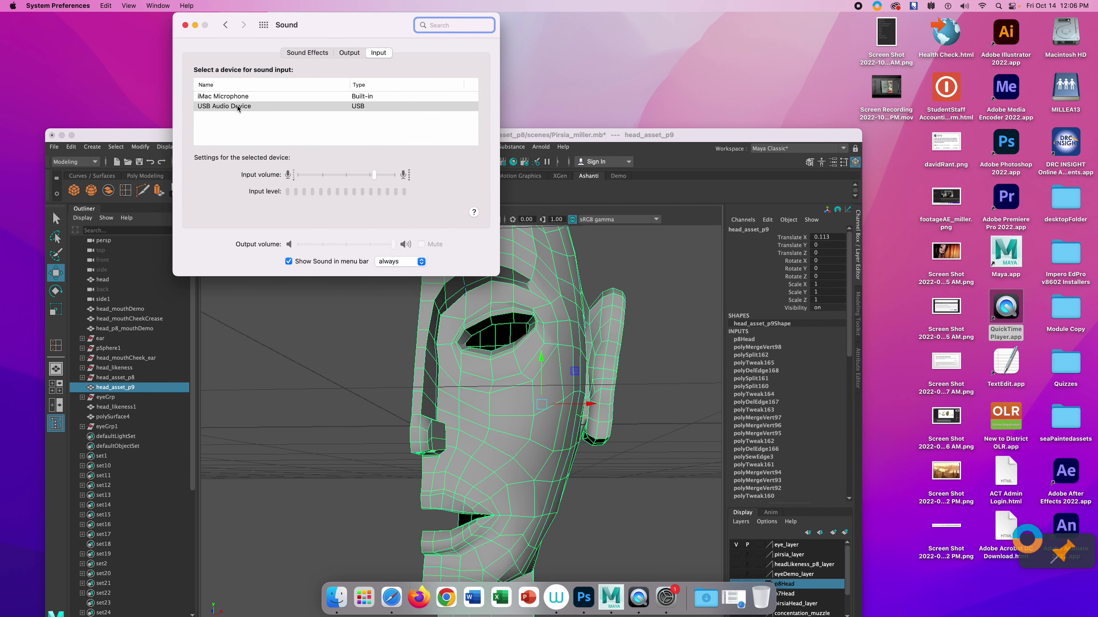
Close the Sound preferences and return Maya to full screen
click(184, 25)
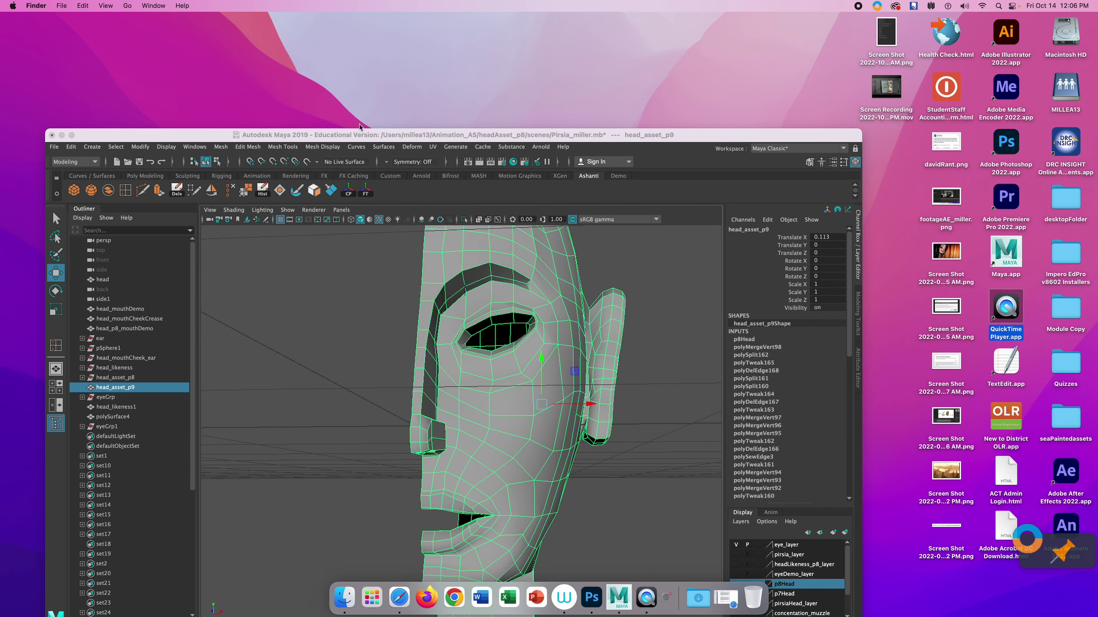
click(72, 136)
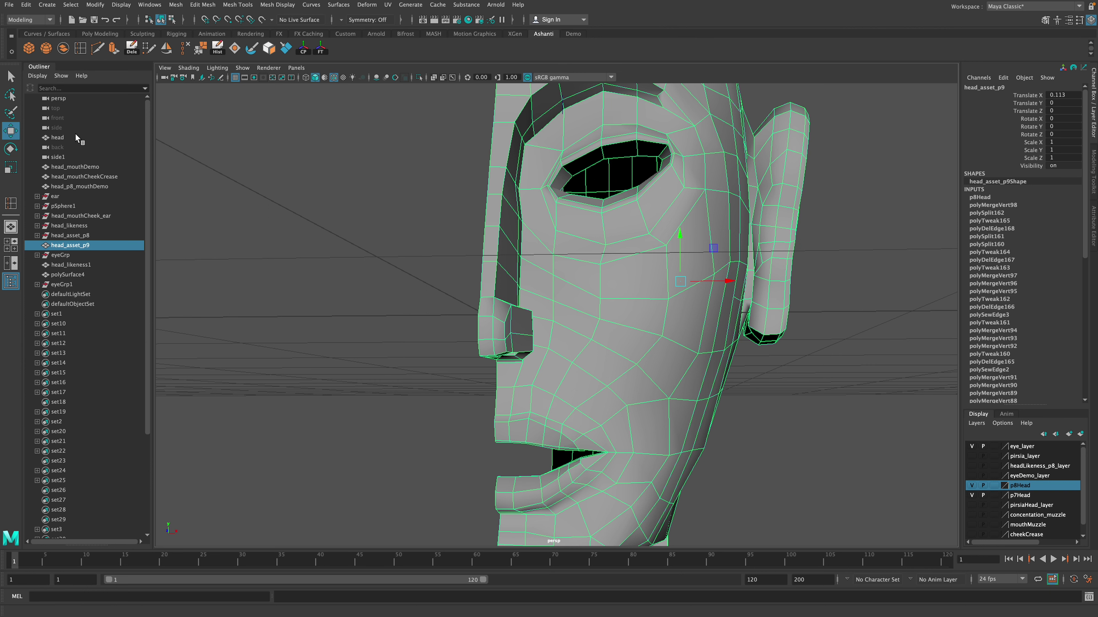
alt+drag(749, 360, 446, 192)
click(268, 5)
mouse_move(202, 6)
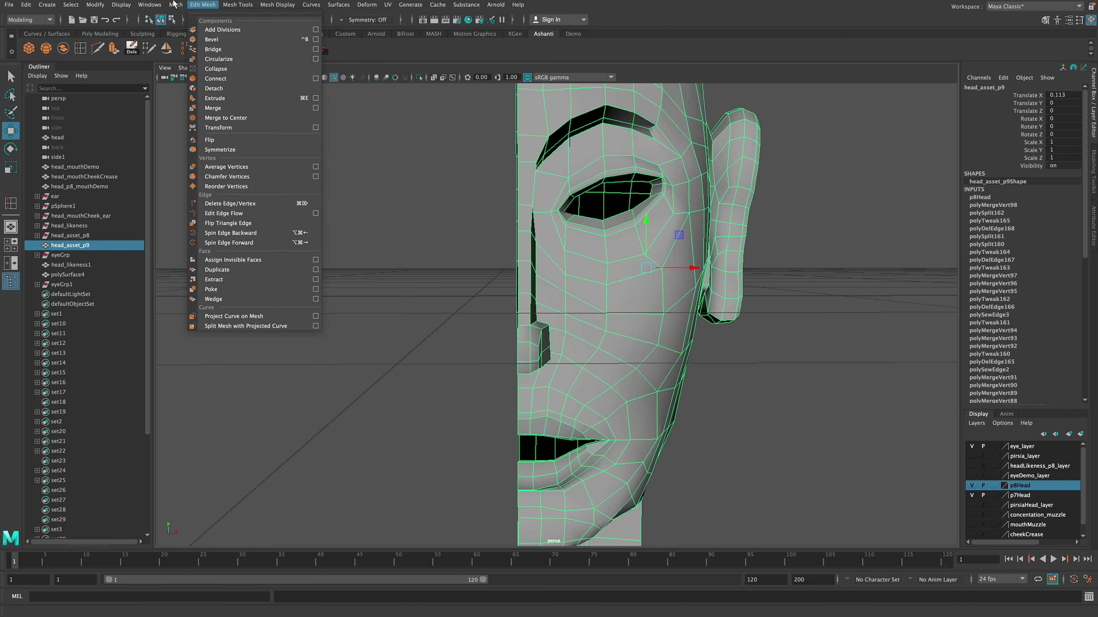
click(355, 158)
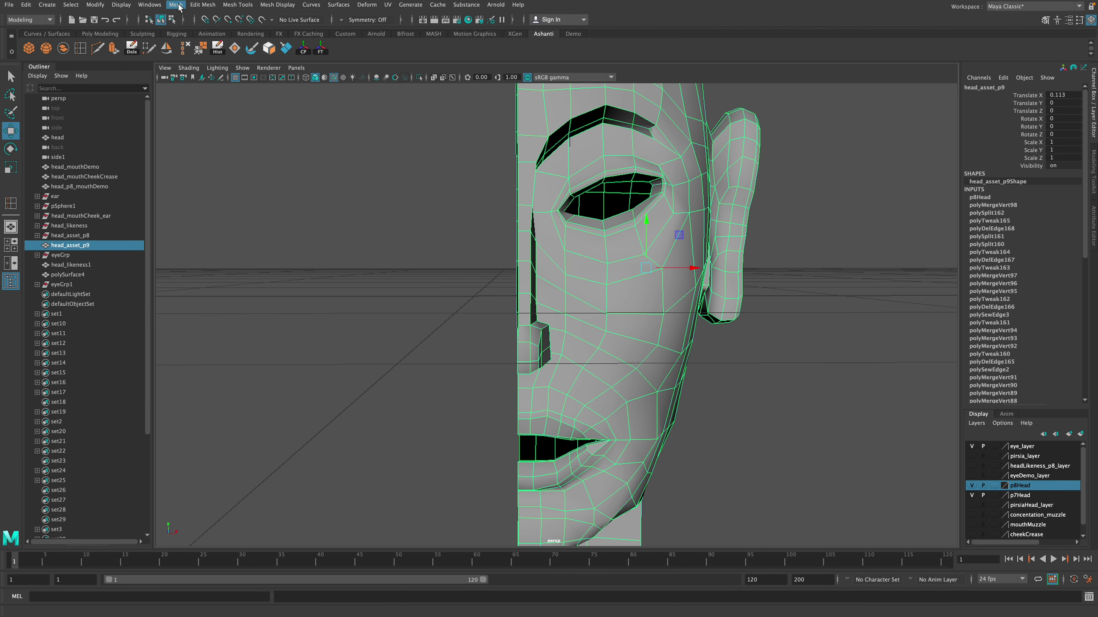
click(177, 5)
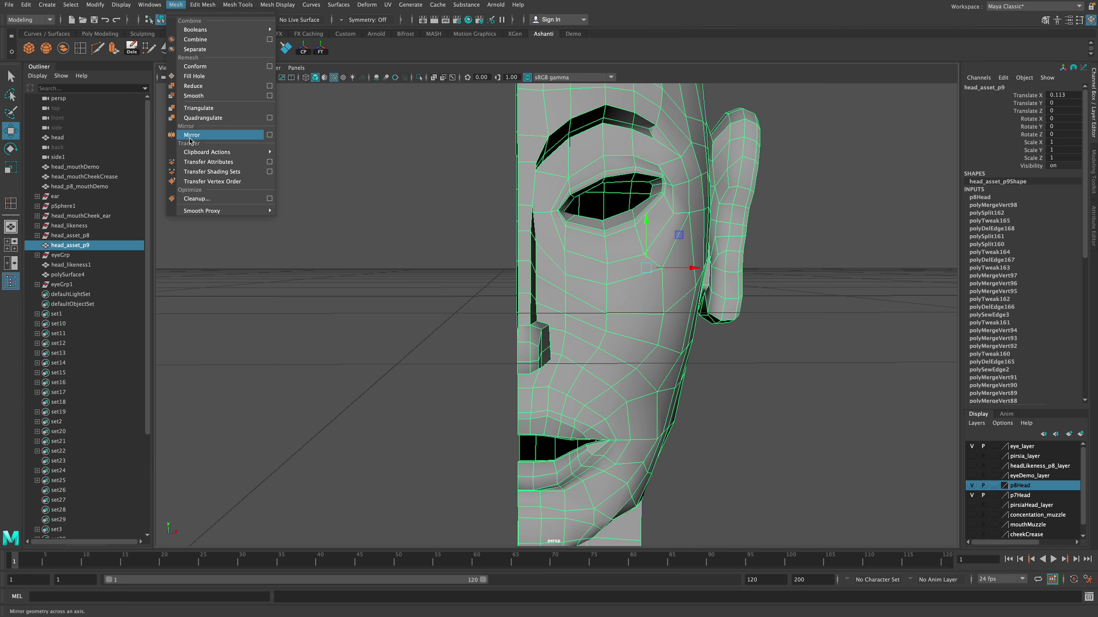
click(596, 338)
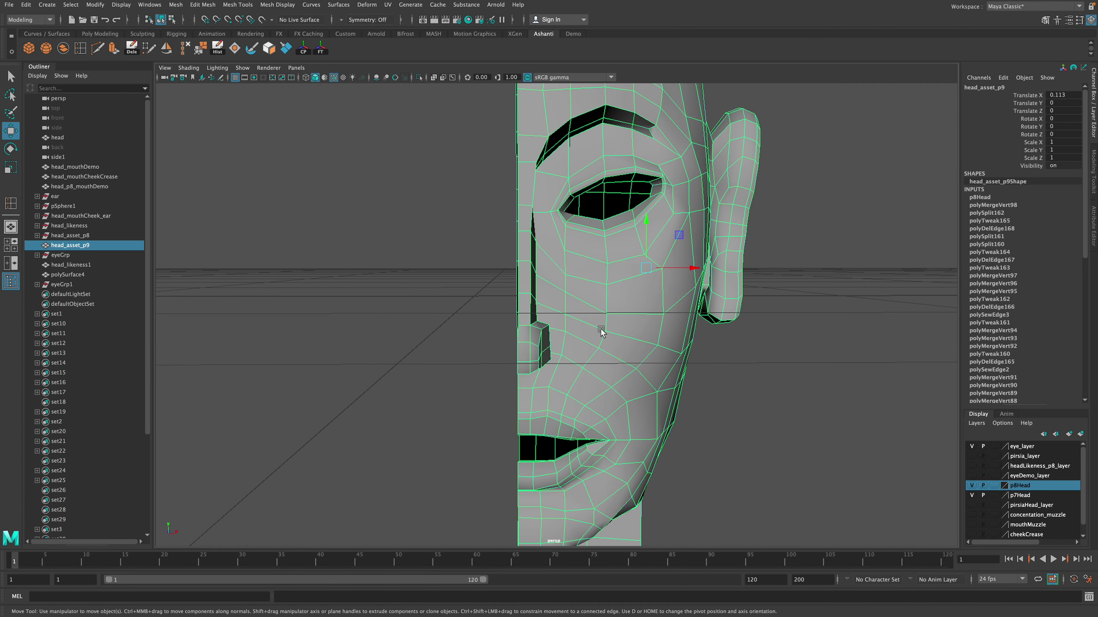
Create a mirrored copy of the half head with Duplicate Special at scale X -1 and move it along X to meet the original half
mouse_move(621, 334)
alt+mouse_down()
mouse_move(664, 314)
mouse_move(583, 304)
mouse_move(694, 356)
mouse_move(628, 304)
mouse_move(635, 324)
alt+mouse_up()
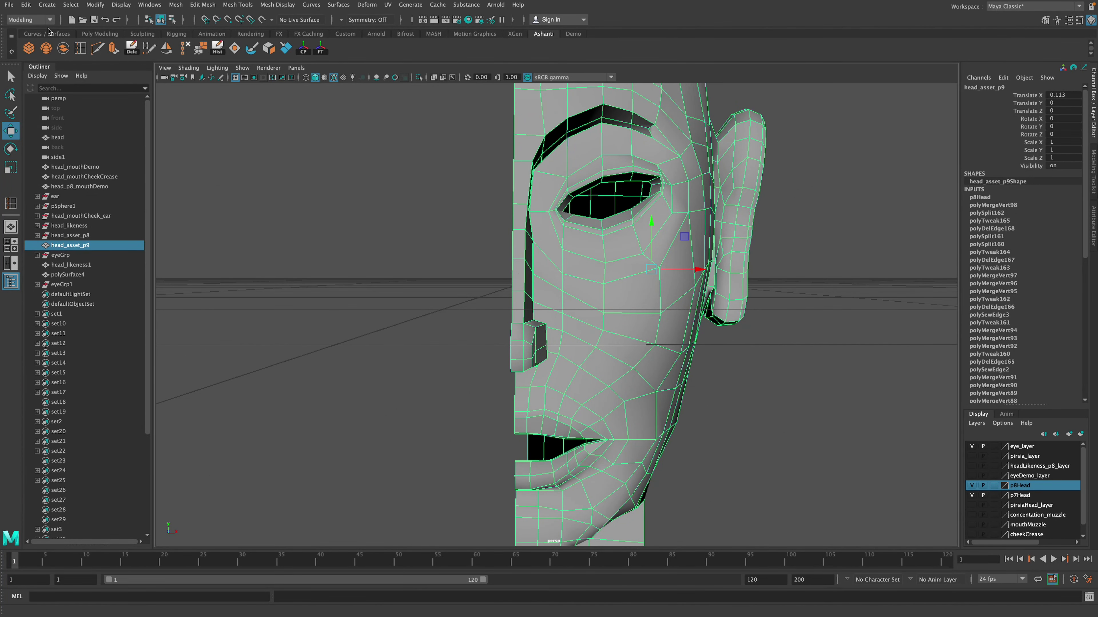
click(26, 5)
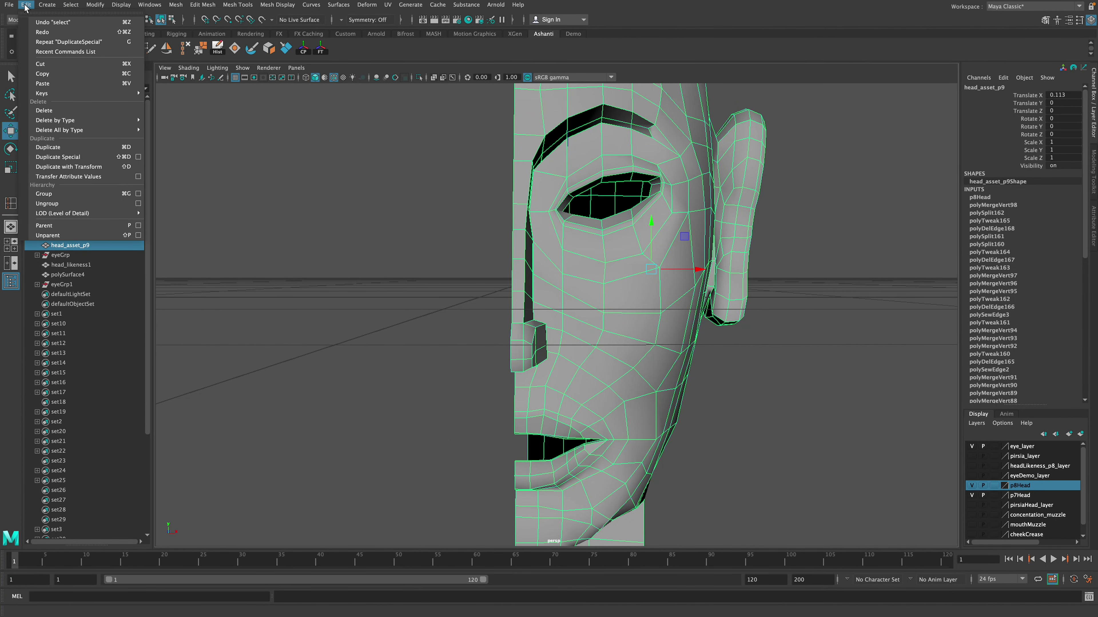
click(138, 158)
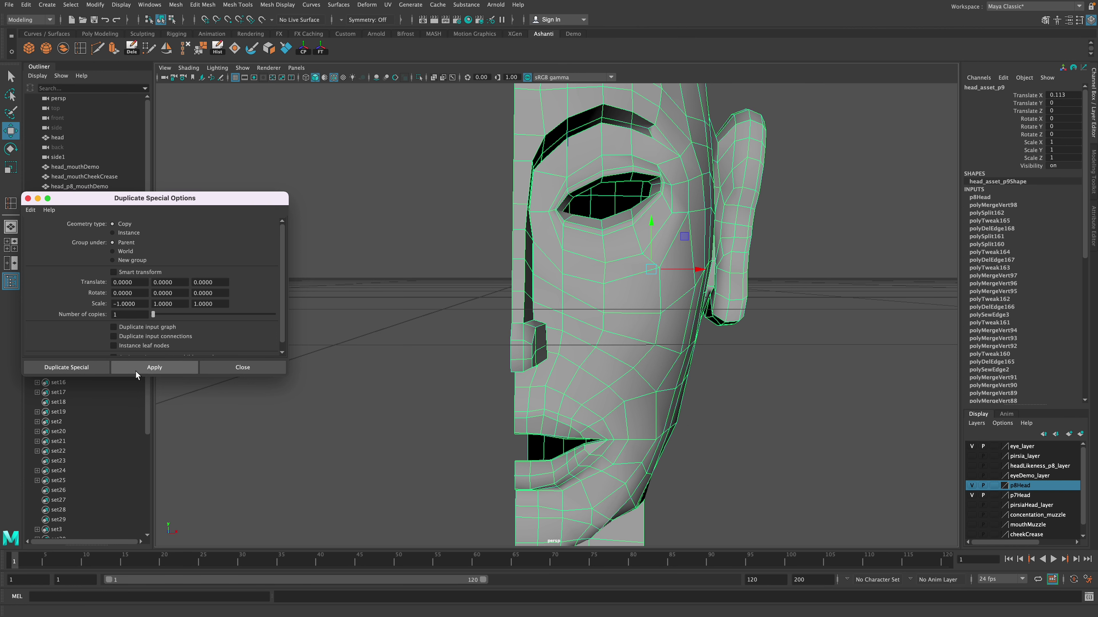
click(70, 367)
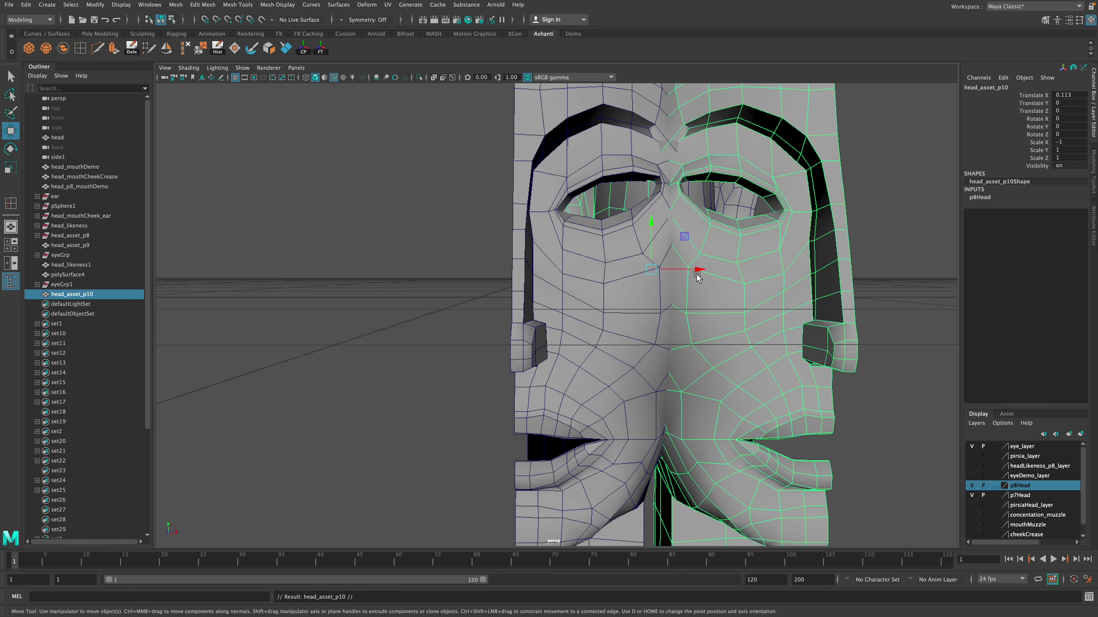
drag(697, 272, 436, 310)
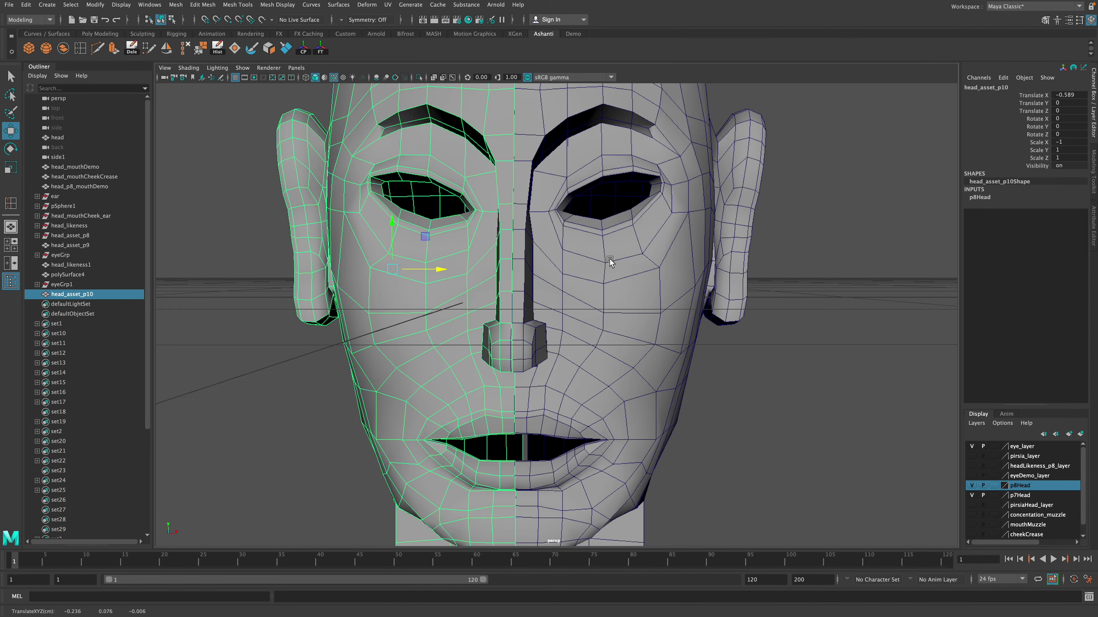
alt+drag(610, 262, 603, 323)
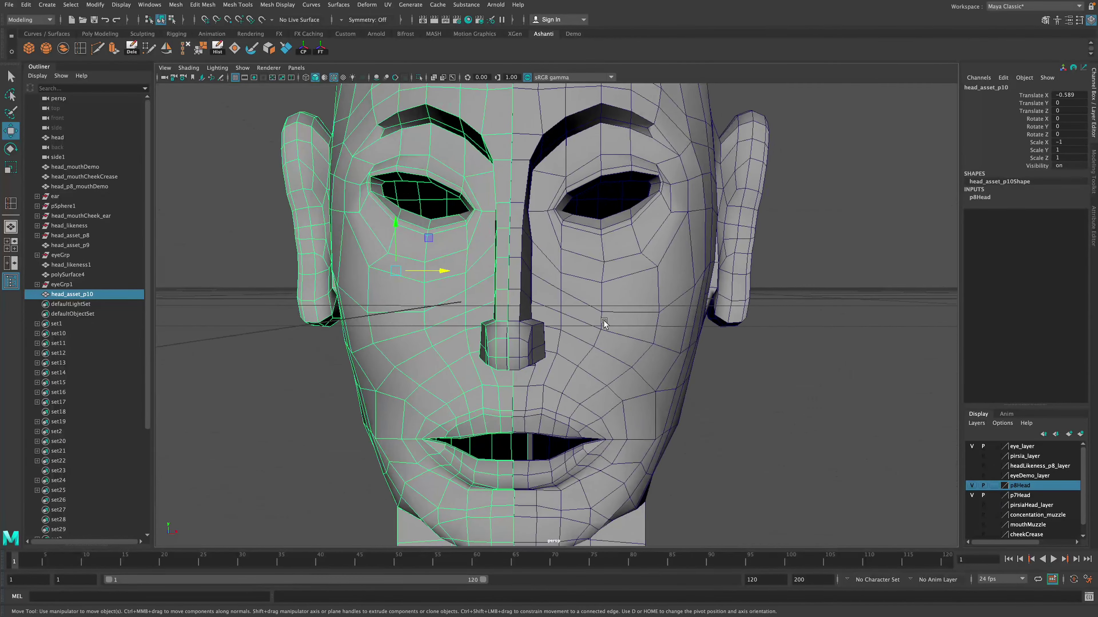
shift+click(627, 293)
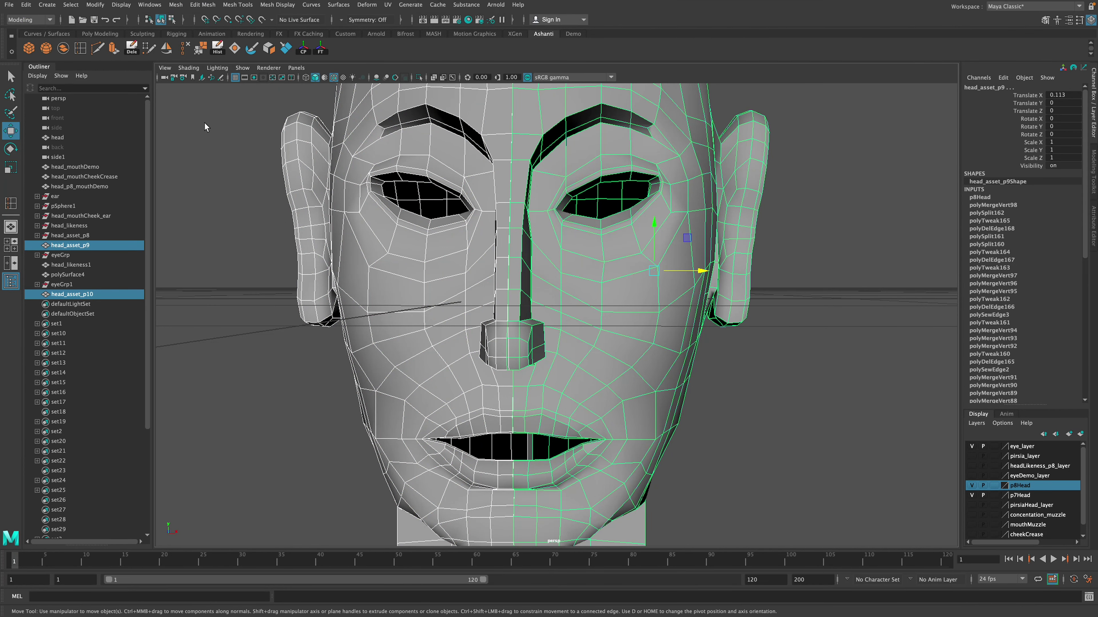
click(205, 126)
click(176, 4)
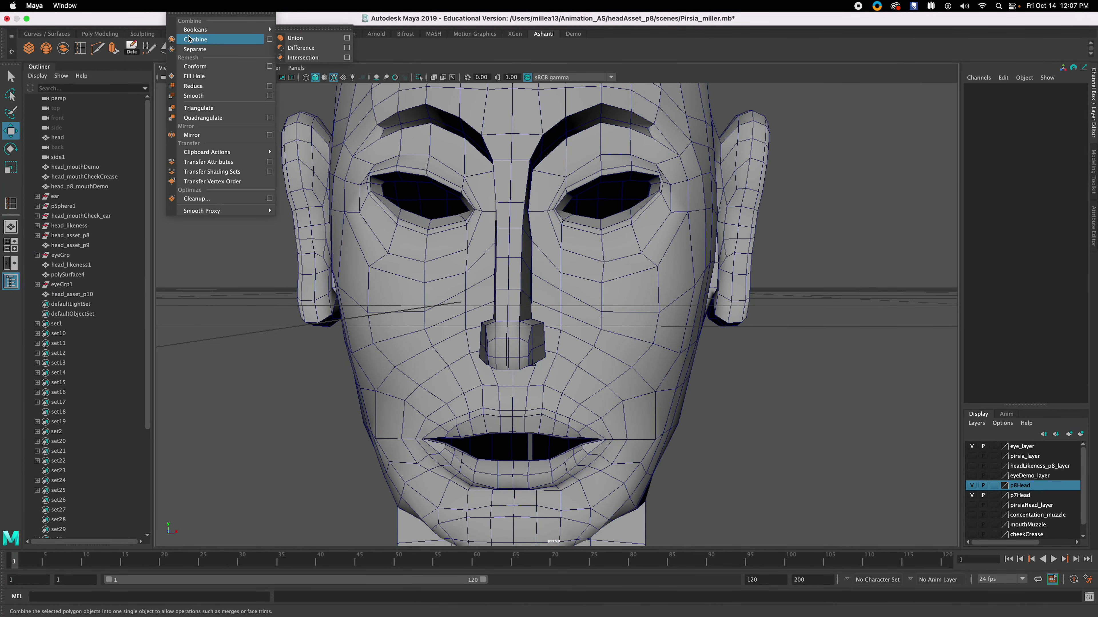
click(290, 126)
Select both head halves and combine them into a single mesh
click(583, 281)
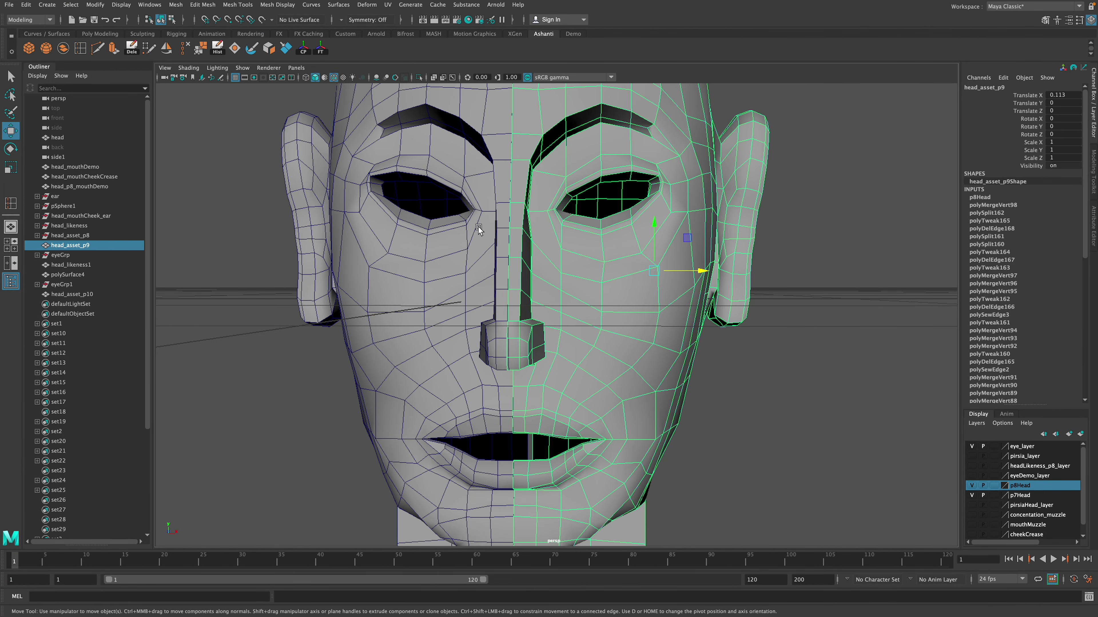
shift+click(425, 267)
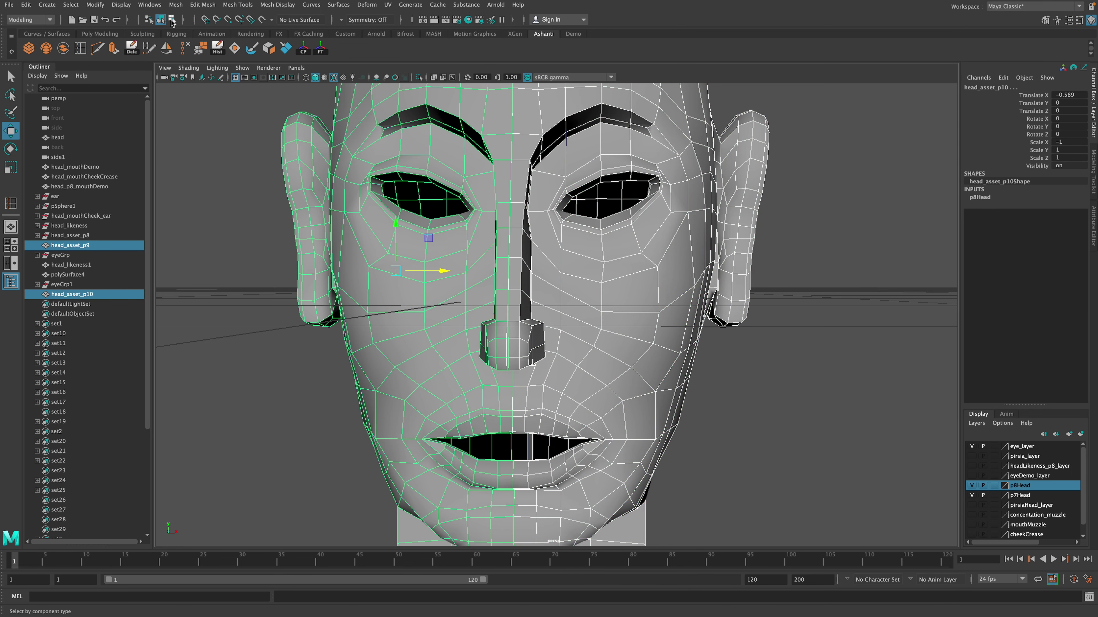
click(176, 5)
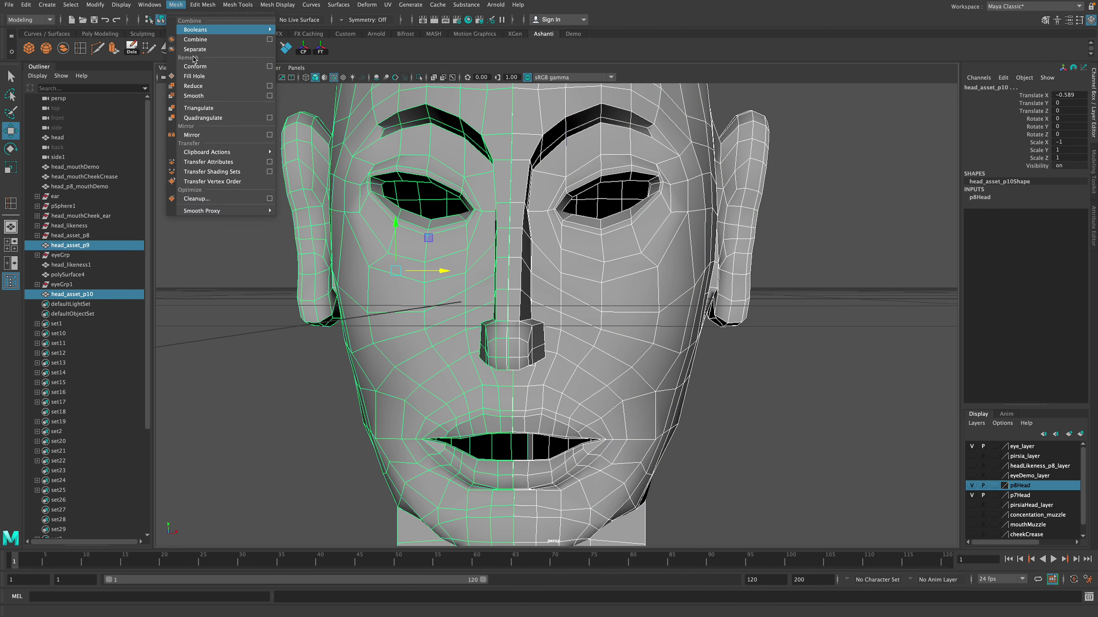
click(212, 39)
click(256, 146)
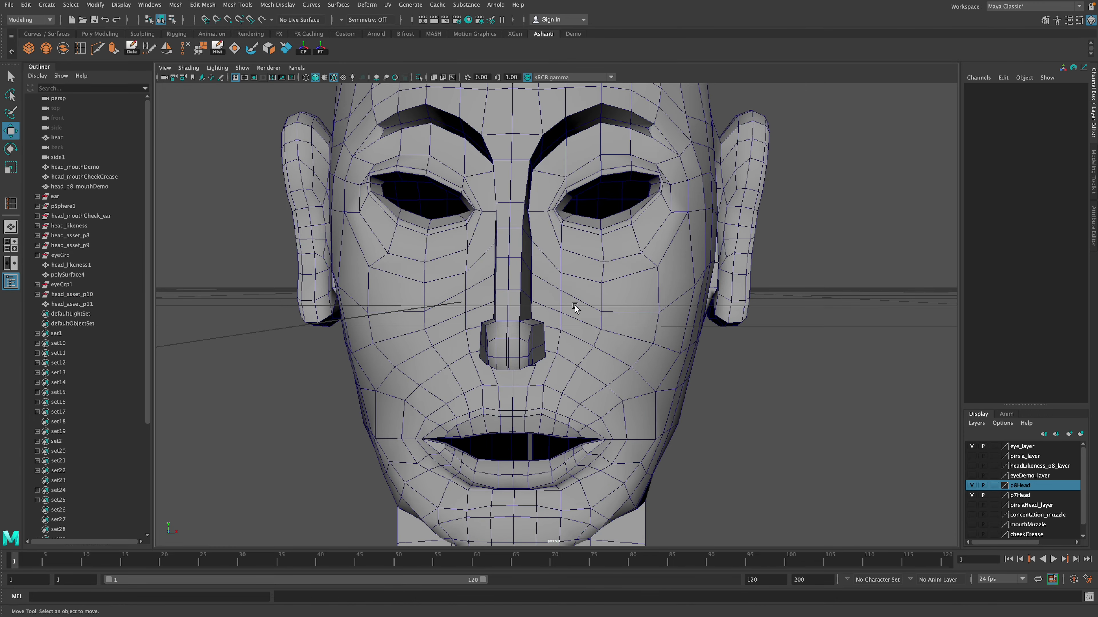
Switch the combined head to vertex mode and merge the overlapping center seam vertices at the tip of the nose
alt+drag(534, 179, 504, 223)
alt+drag(607, 255, 517, 228)
click(451, 191)
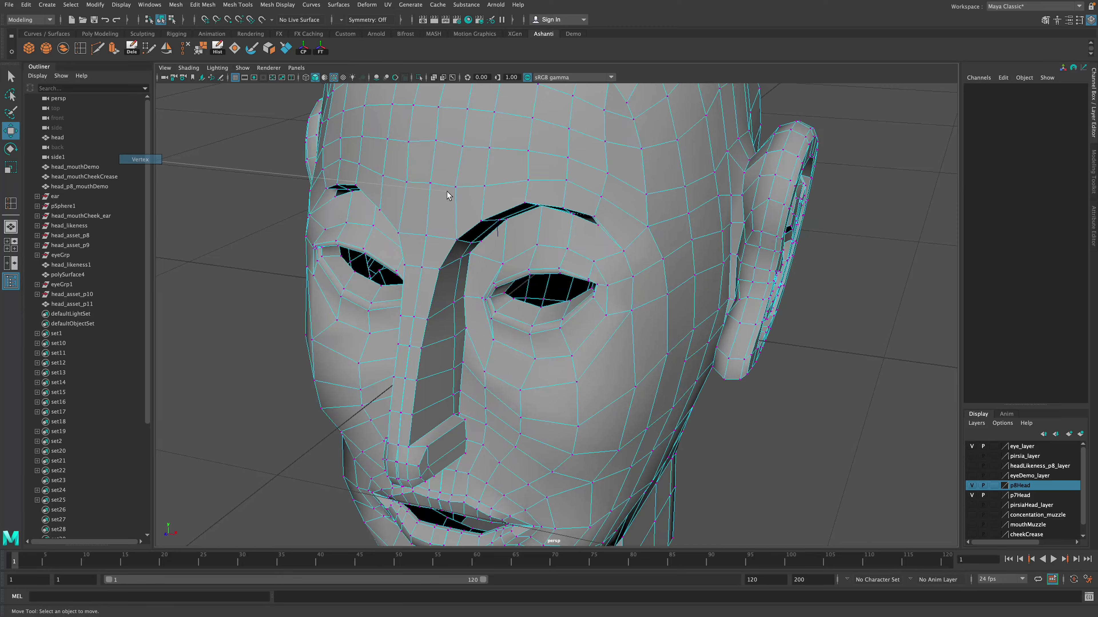
right_drag(447, 195, 387, 188)
alt+drag(431, 245, 461, 216)
scroll(505, 278, up, 5)
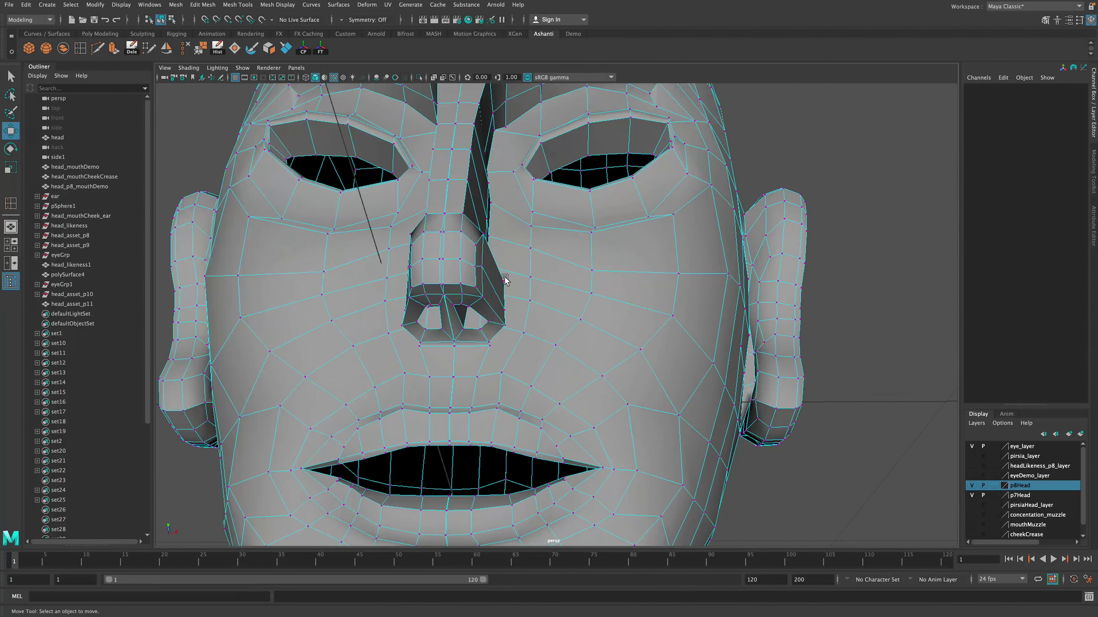
alt+middle_drag(476, 275, 498, 302)
alt+right_drag(498, 301, 500, 295)
click(488, 279)
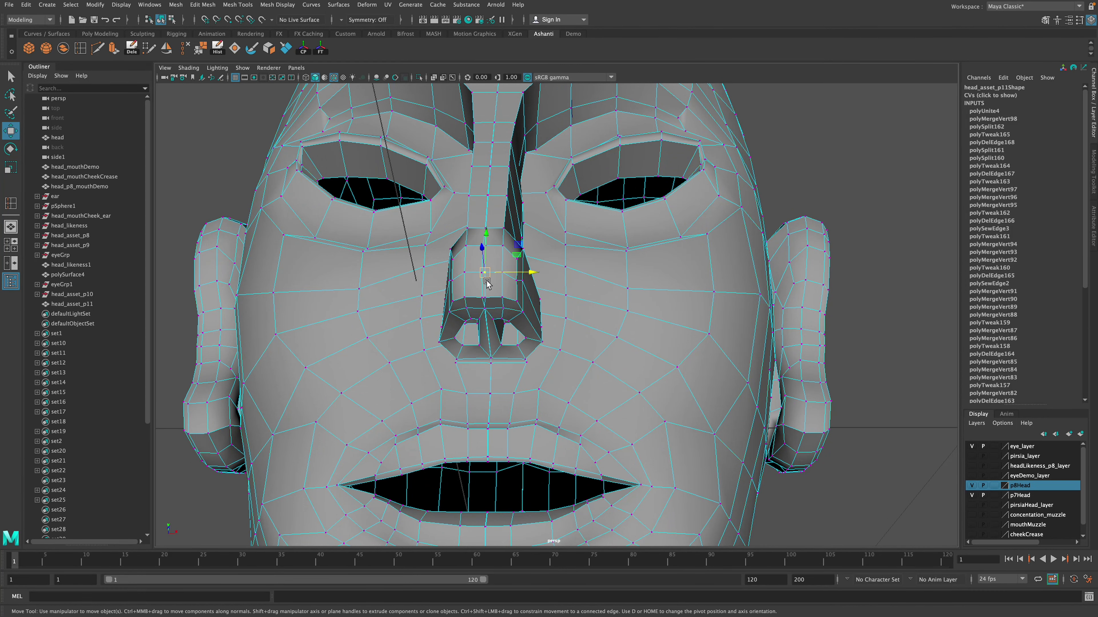
key(q)
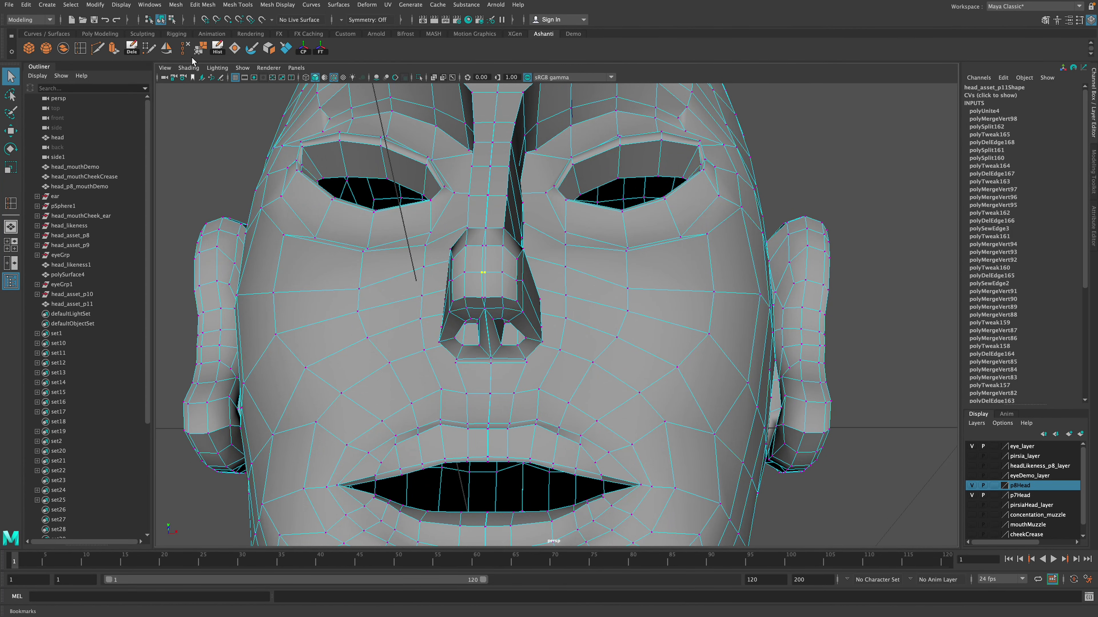
click(201, 50)
Turn on the polygon Border Edges display so the open center seam stands out
alt+drag(656, 293, 634, 275)
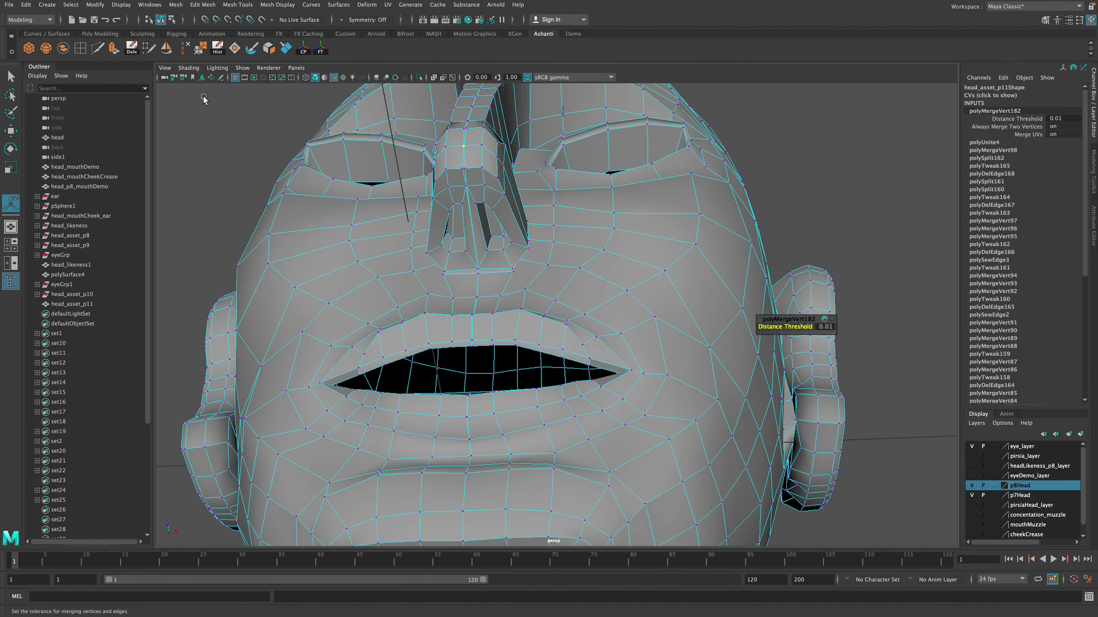
click(121, 4)
mouse_move(167, 130)
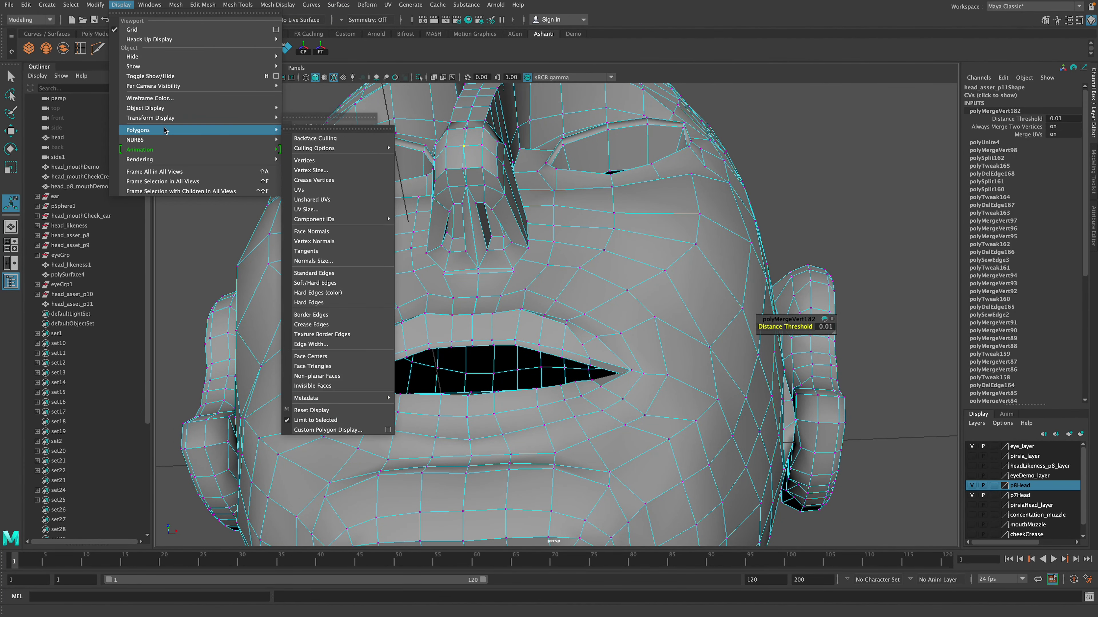
click(311, 315)
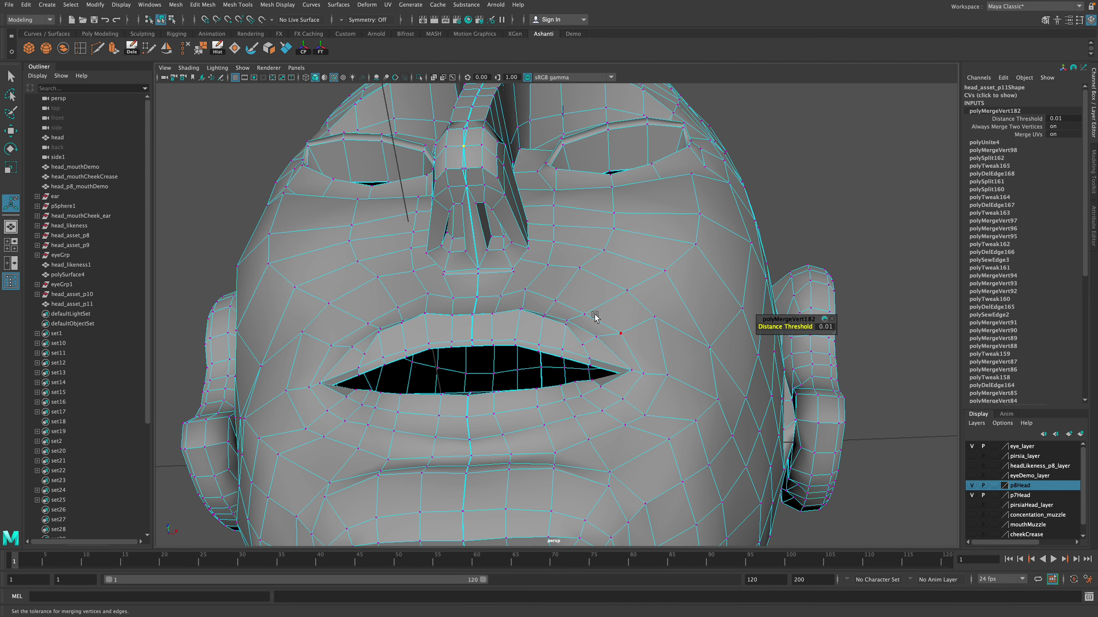
Merge the overlapping seam vertices one row above the nose tip, where the ball of the nose curves into the bridge
alt+drag(596, 316, 547, 322)
scroll(495, 354, up, 2)
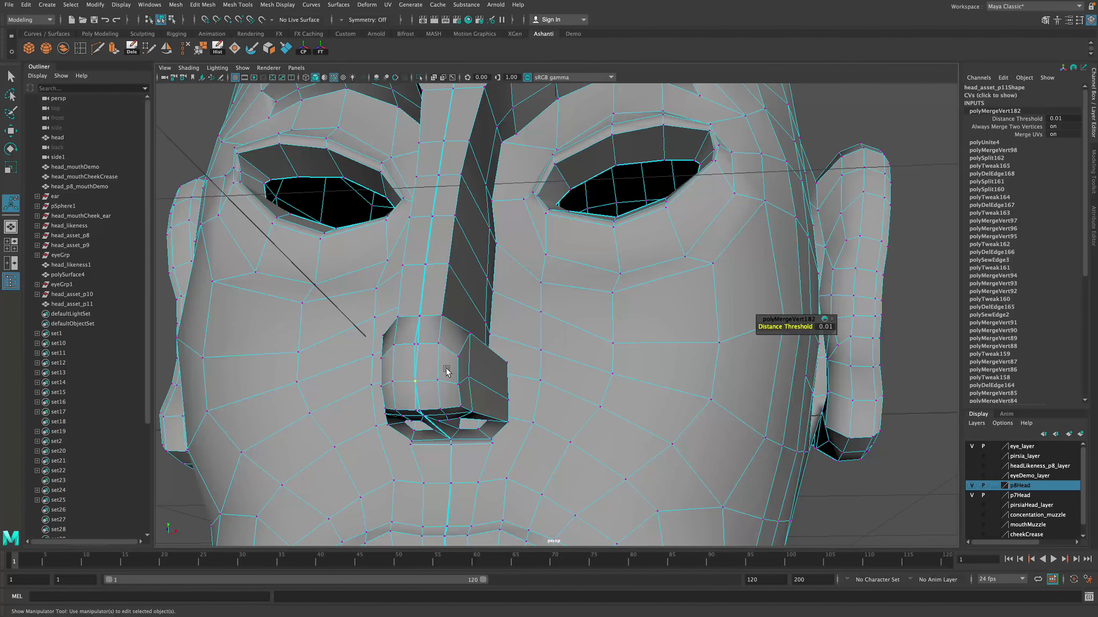
click(418, 345)
key(q)
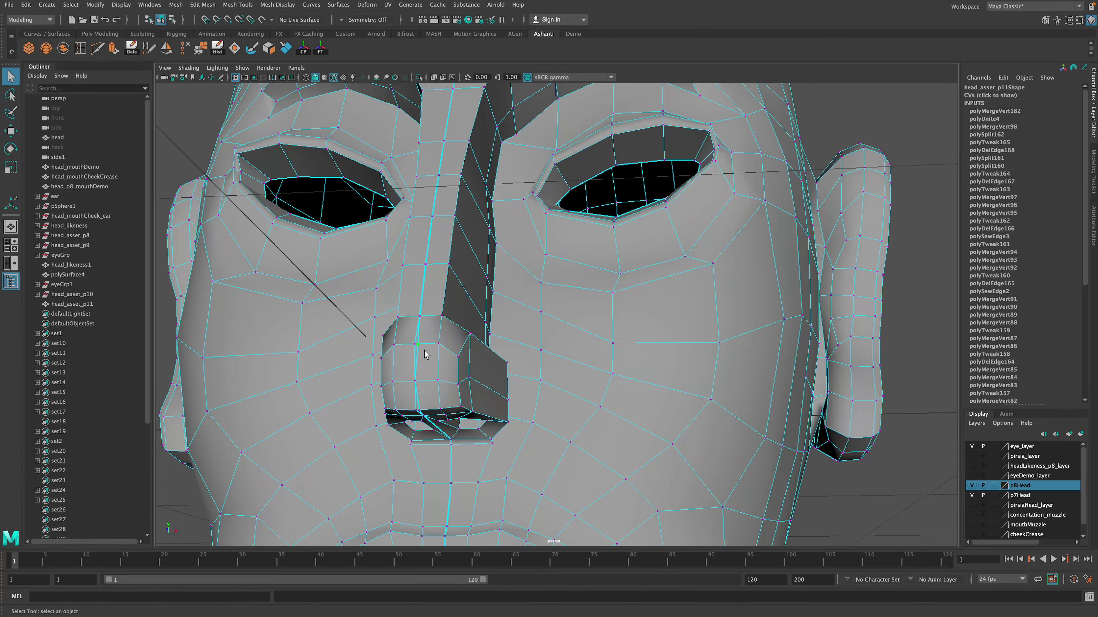
click(418, 350)
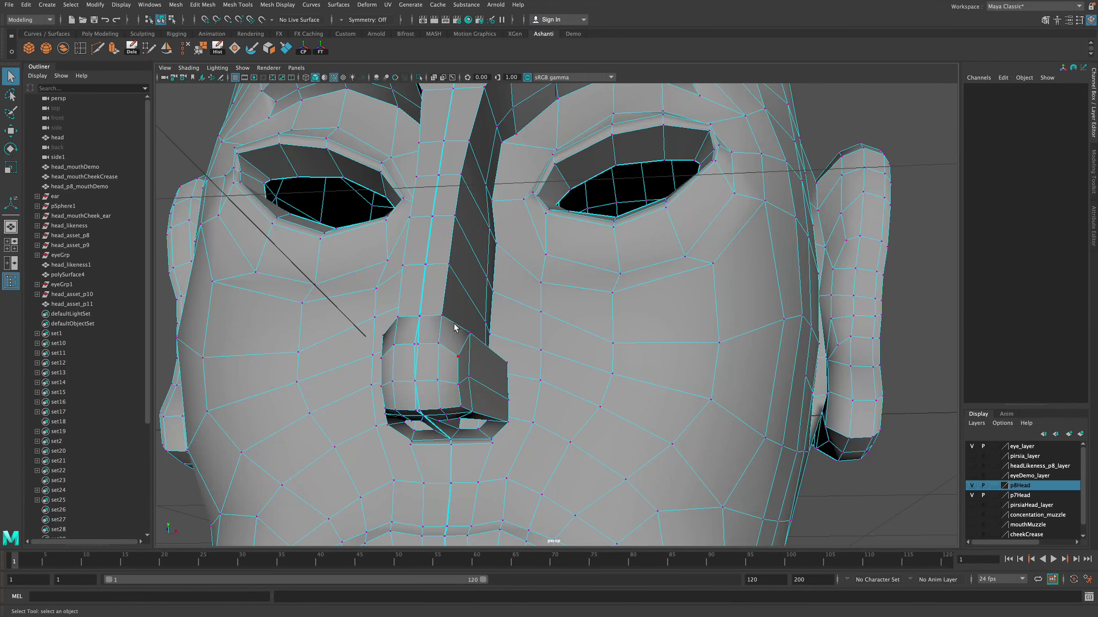
click(418, 346)
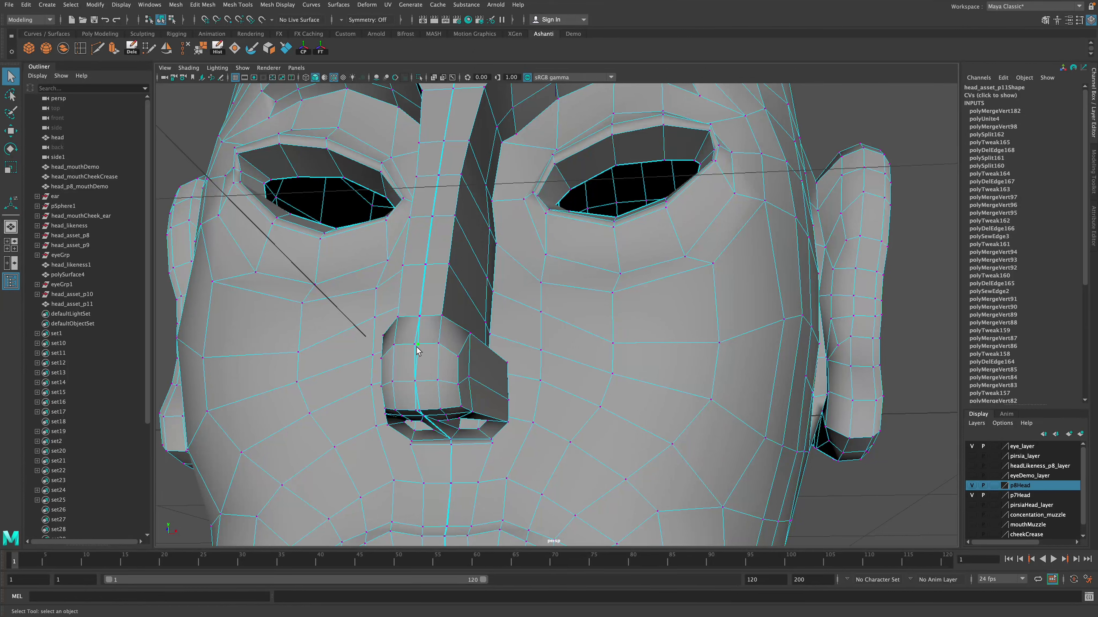
click(200, 48)
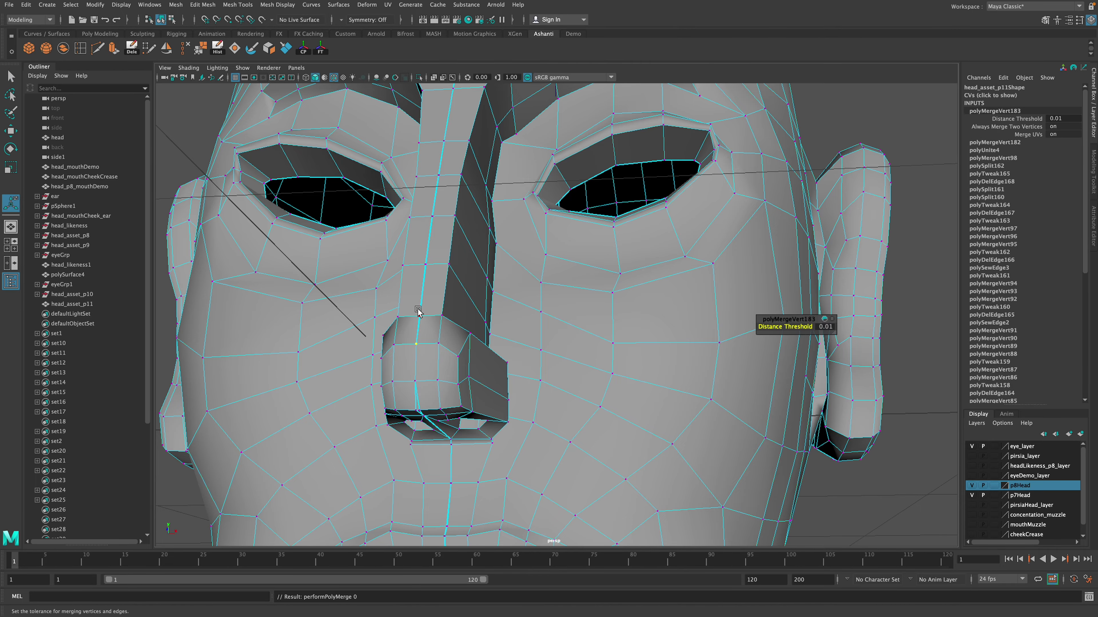
Show the head in wireframe and merge the seam vertices on the nose bridge level with the inner eye corners
key(4)
alt+drag(434, 319, 662, 336)
scroll(657, 353, up, 6)
alt+middle_drag(647, 366, 549, 356)
alt+drag(550, 355, 554, 342)
alt+middle_drag(554, 341, 554, 305)
drag(543, 272, 563, 310)
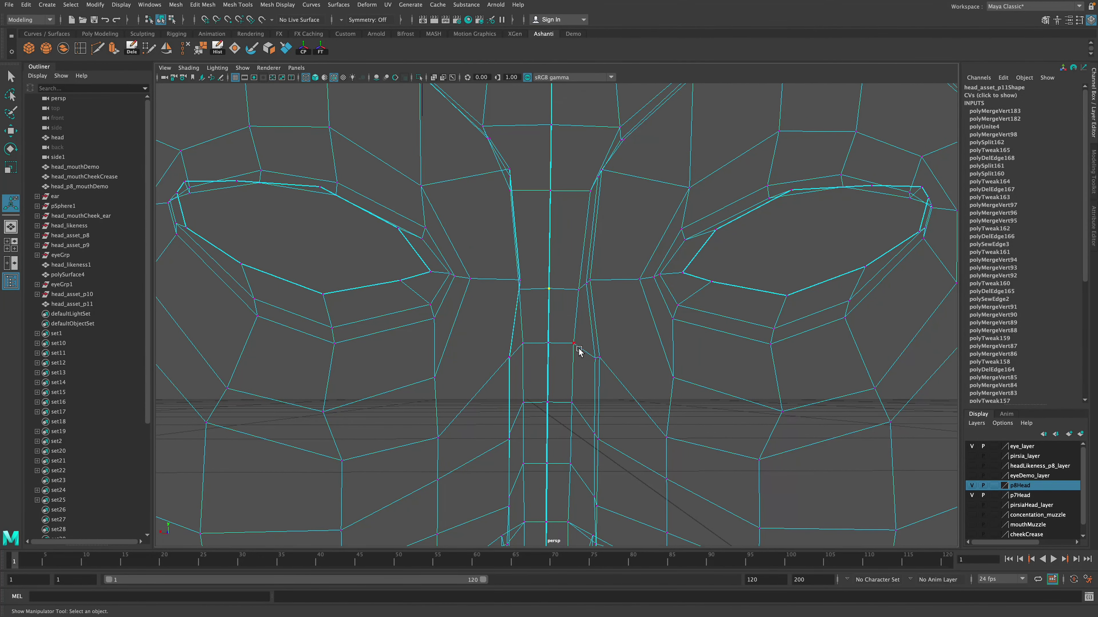
click(207, 57)
Try to merge the seam vertices one row below the inner eye corners on the nose bridge
click(548, 343)
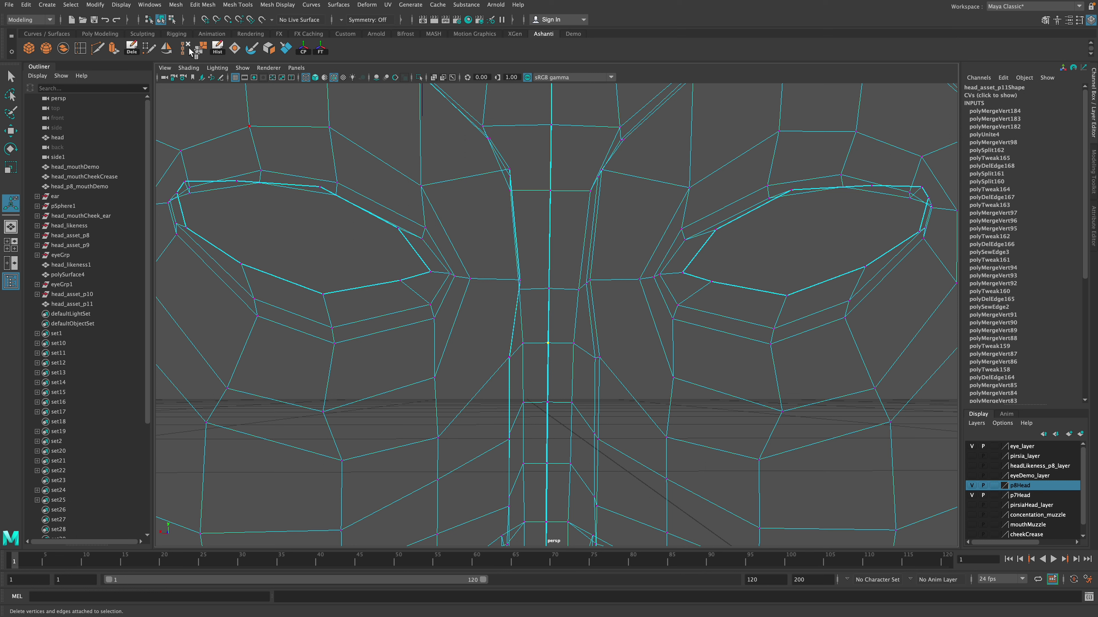
click(201, 48)
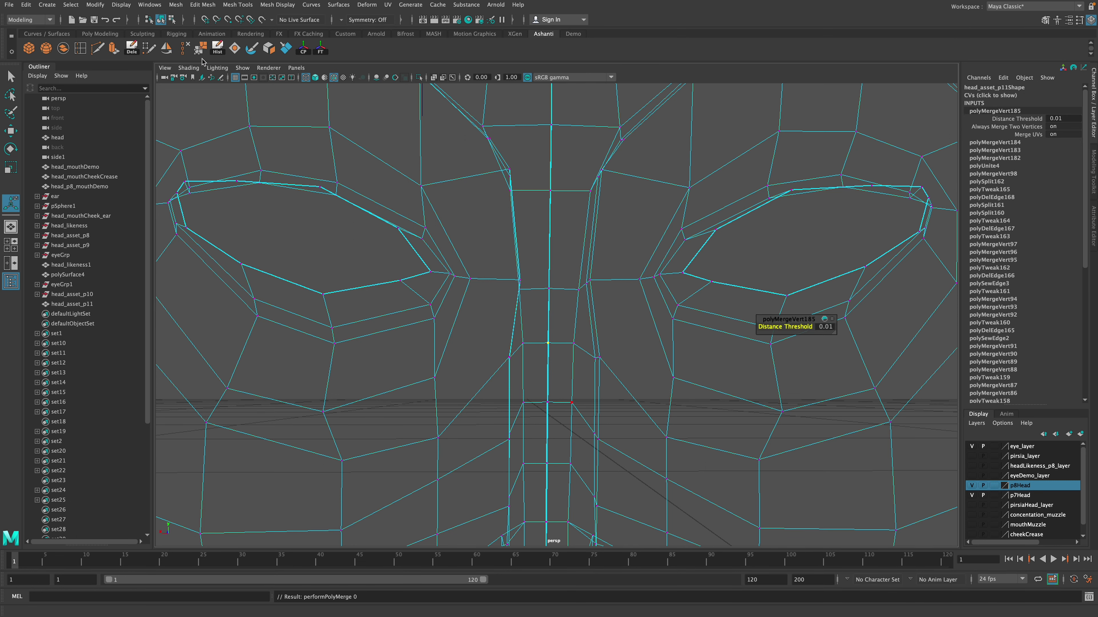
click(201, 48)
Pull the coincident seam vertices just below the inner eye corners apart sideways, one from each head half
alt+middle_drag(547, 383, 550, 358)
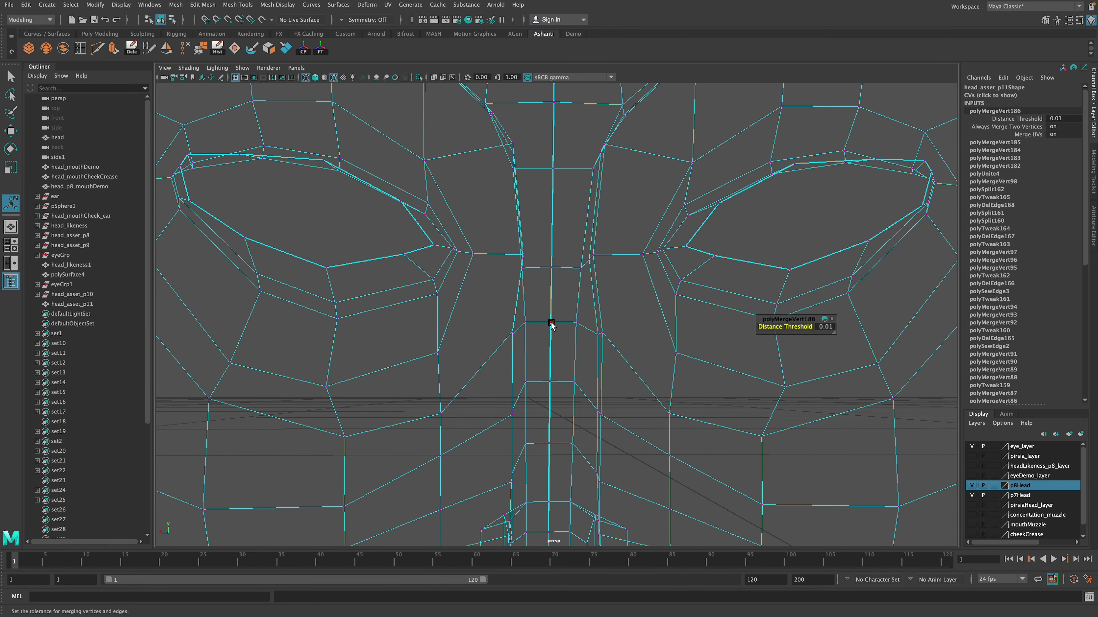
click(550, 322)
key(w)
drag(516, 322, 532, 323)
click(542, 355)
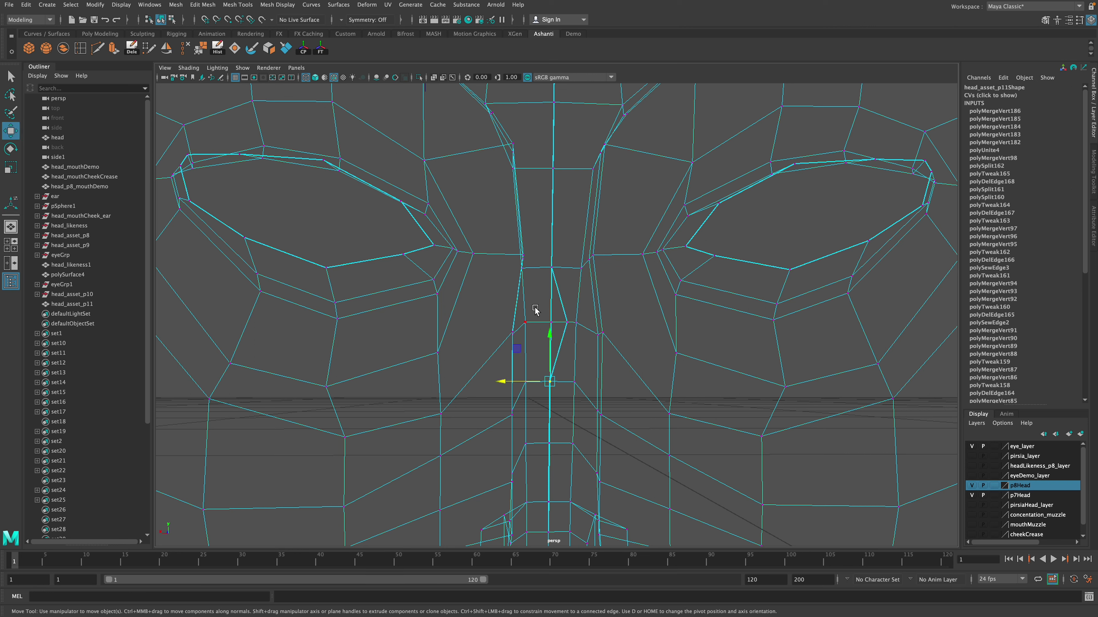
click(525, 321)
drag(494, 322, 510, 322)
click(581, 268)
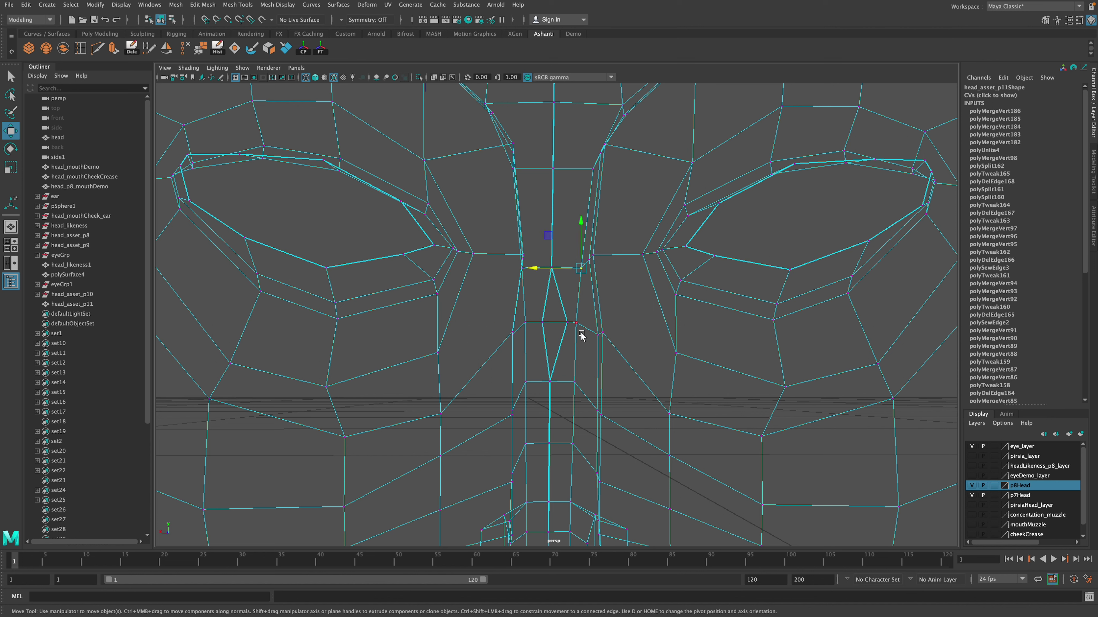
Display the head shaded from the front and shift one of the separated nose bridge vertices farther outward along X
key(space)
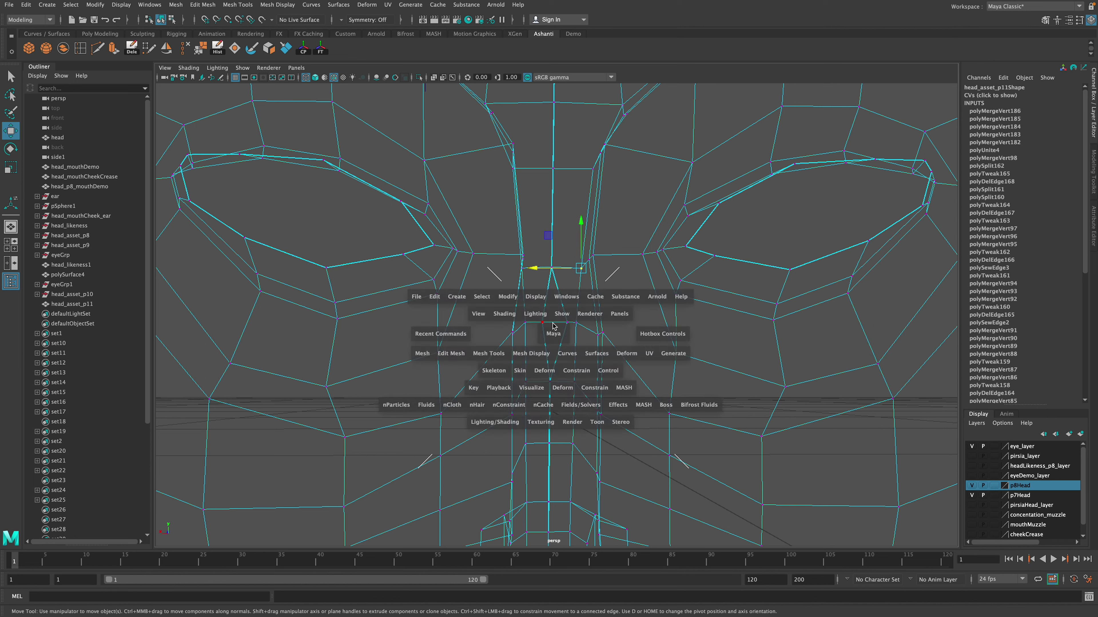
drag(554, 323, 552, 297)
key(space)
click(555, 348)
drag(555, 348, 555, 322)
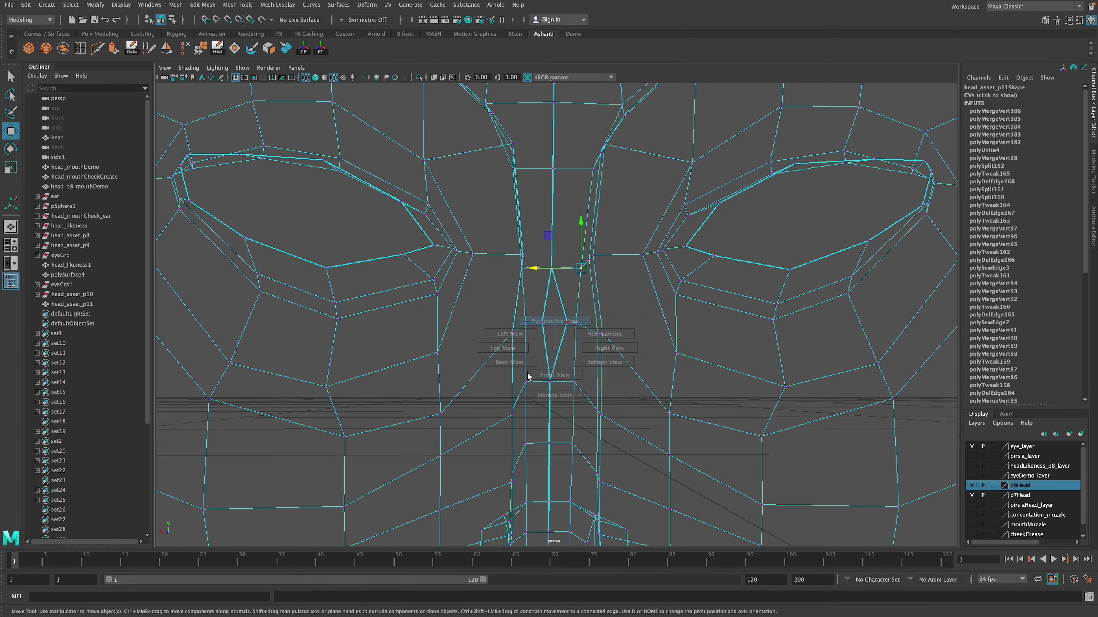
mouse_move(526, 375)
alt+mouse_down()
mouse_move(641, 435)
mouse_move(630, 463)
alt+mouse_up()
key(5)
alt+right_drag(630, 463, 583, 404)
alt+drag(583, 404, 626, 382)
click(564, 384)
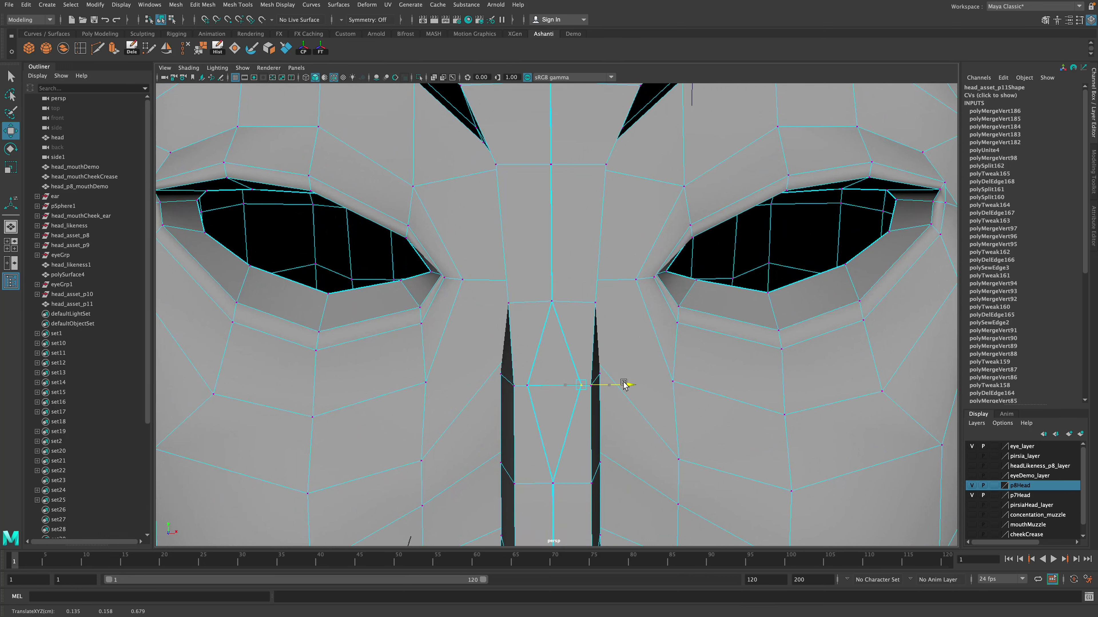
Select the faces around the split on the nose bridge in face mode to examine how the two halves overlap
right_drag(552, 378, 553, 348)
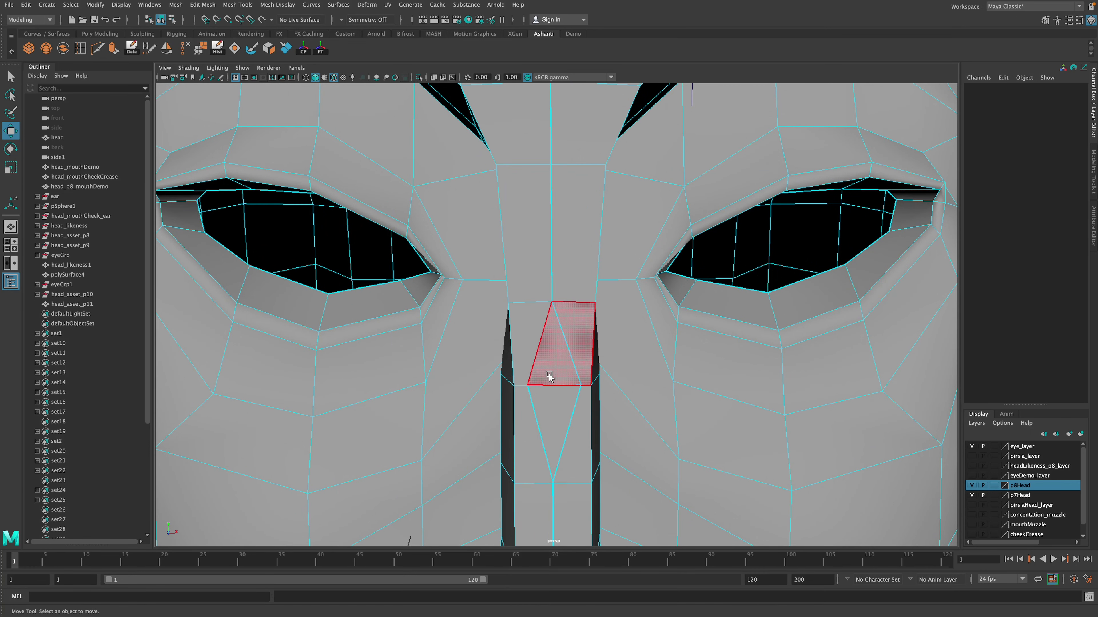
click(551, 372)
shift+click(554, 411)
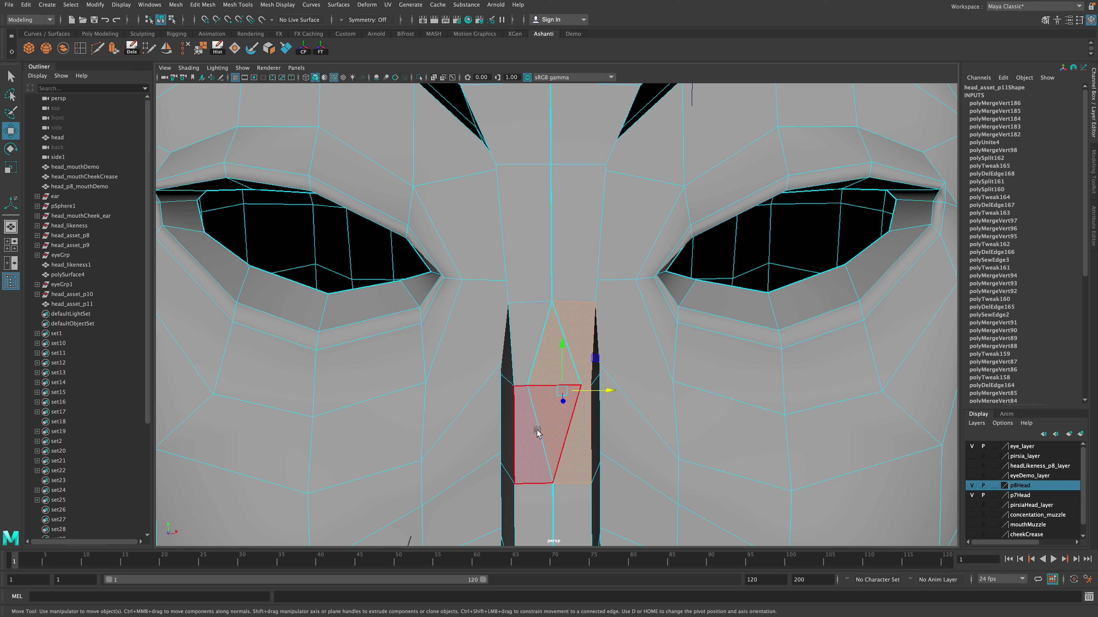
click(524, 439)
click(536, 341)
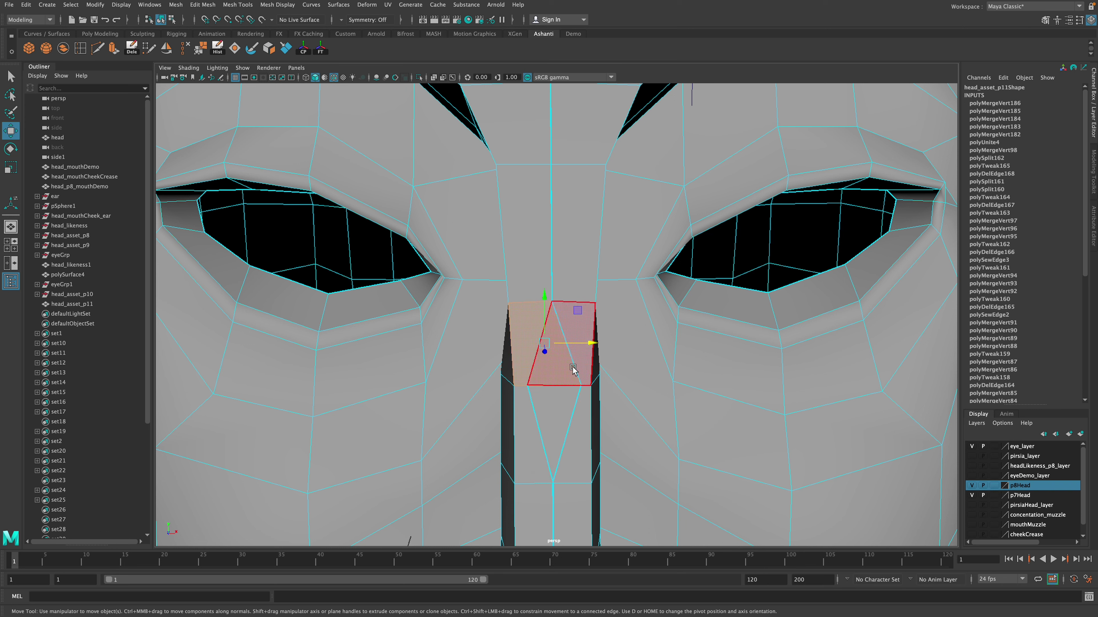
Return to vertex mode and move the crossed nose bridge vertices along X to their own sides, leaving an open gap
right_drag(572, 369, 534, 343)
click(582, 384)
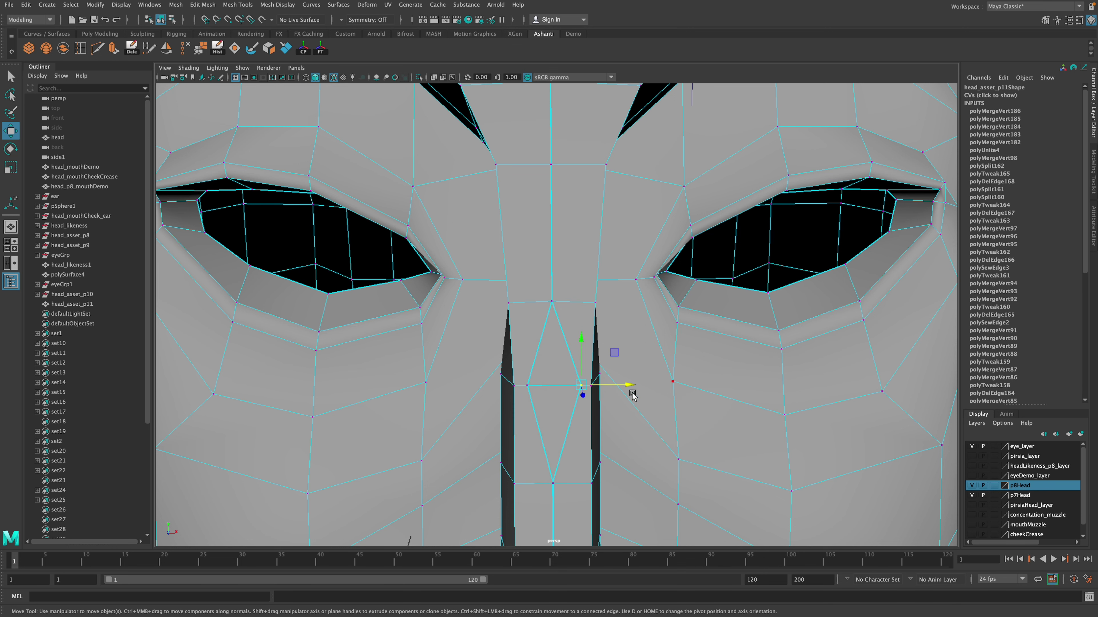
drag(596, 385, 619, 387)
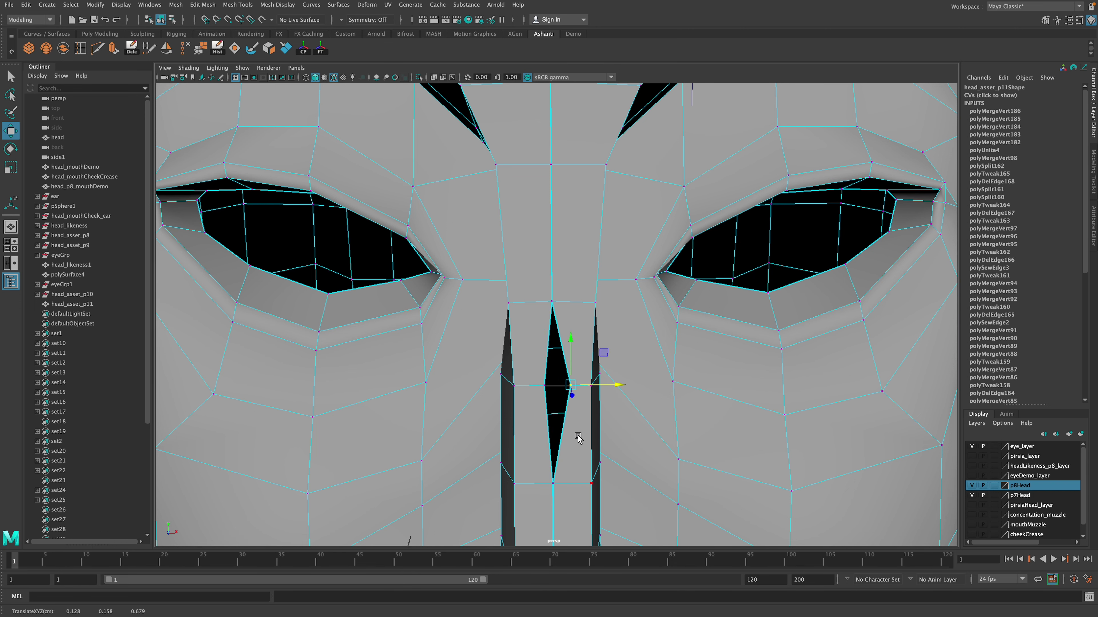
View the nose bridge from inside the head and merge the two separated vertices to close the gap
alt+drag(578, 438, 745, 439)
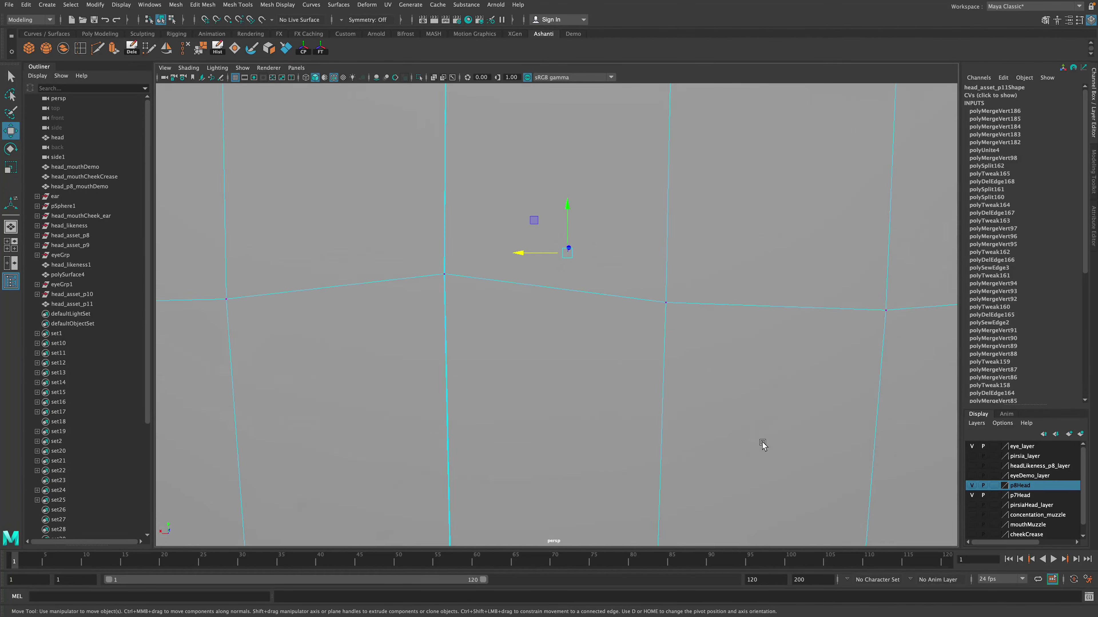
scroll(702, 413, up, 5)
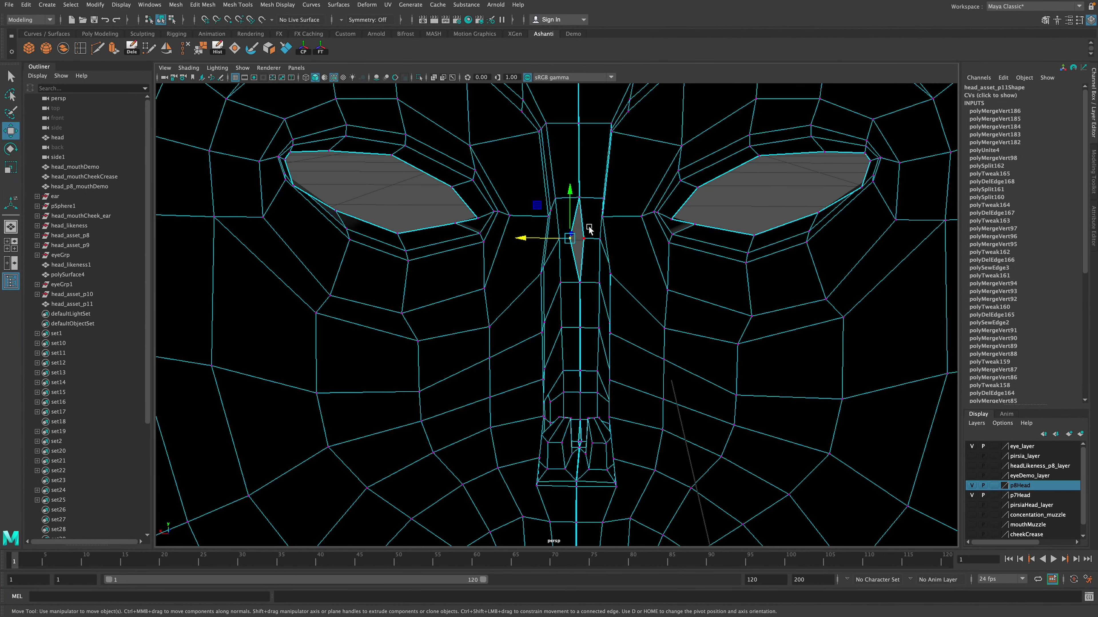
drag(570, 252, 579, 259)
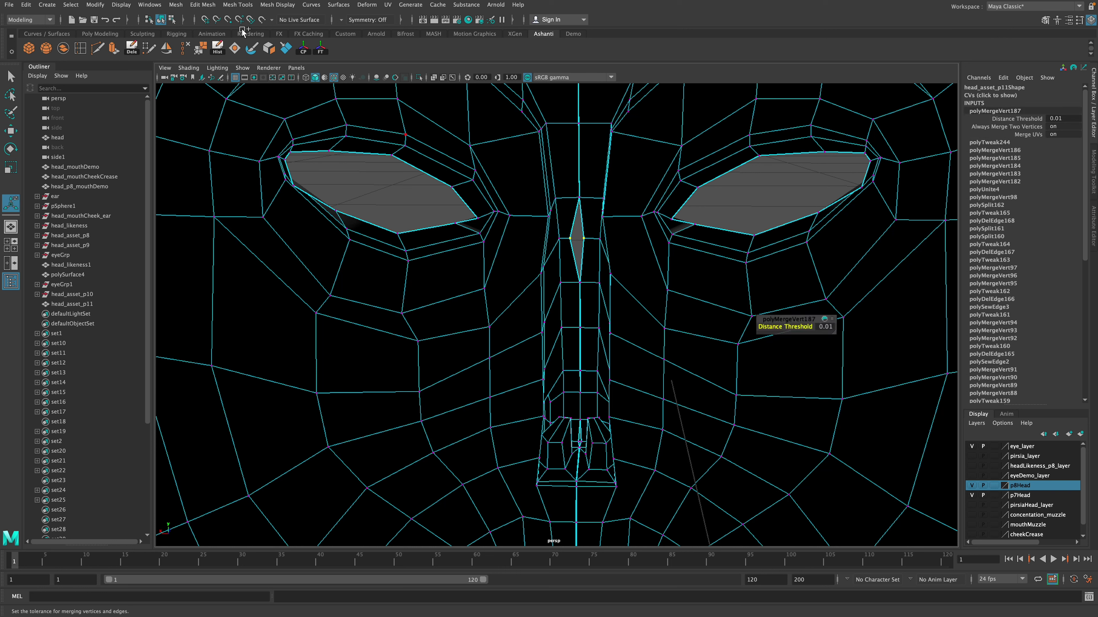
click(200, 51)
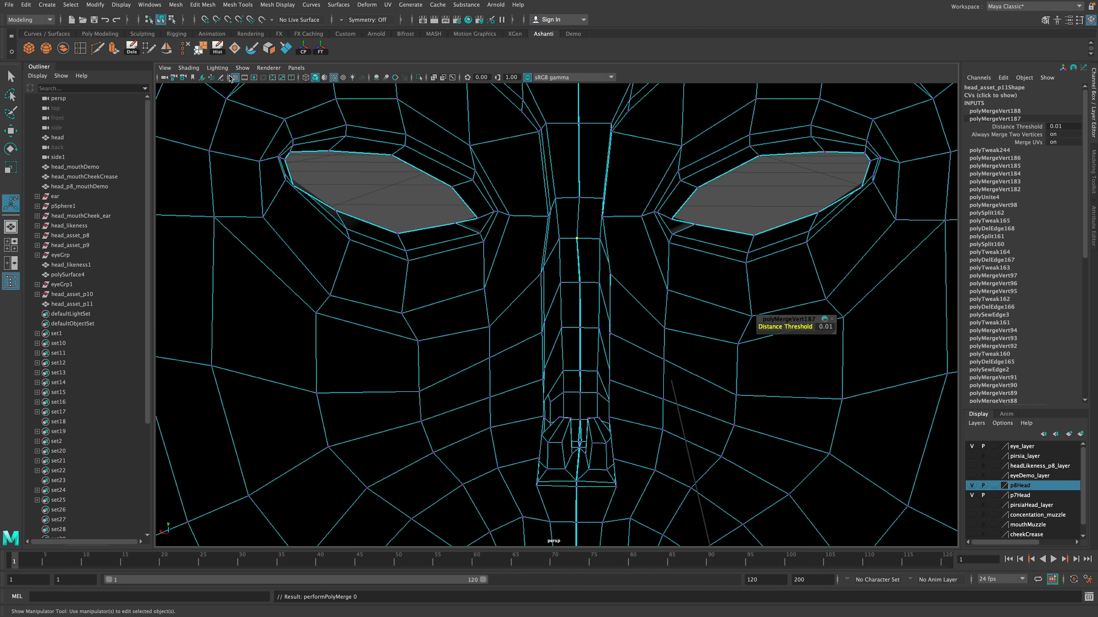
Merge the next two pairs of seam vertices down the nose bridge
click(580, 283)
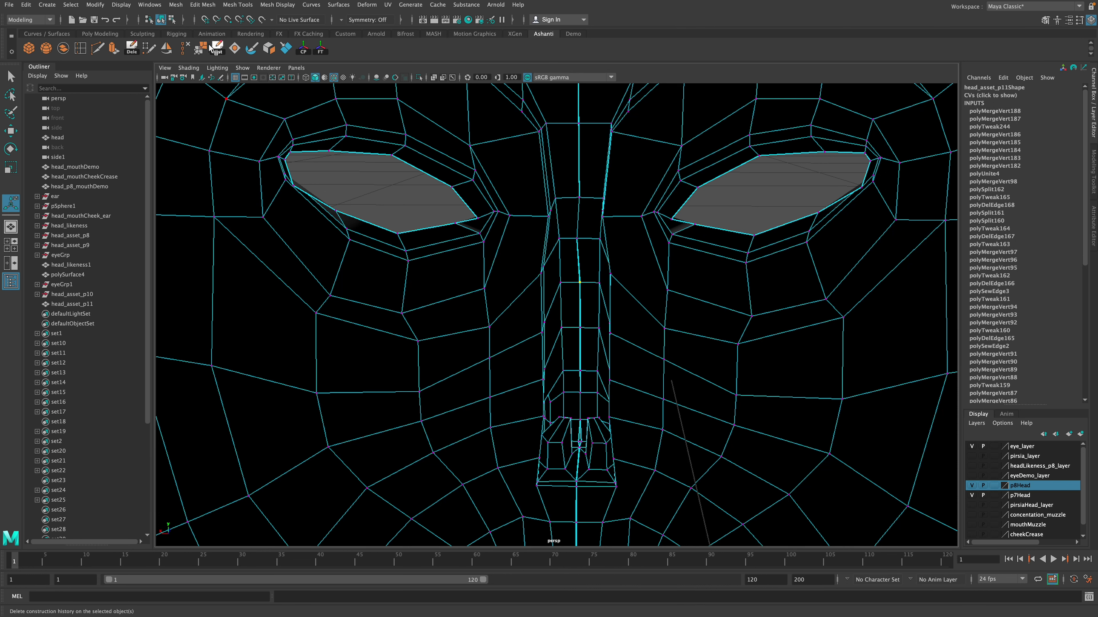
click(199, 51)
alt+middle_drag(596, 276, 575, 238)
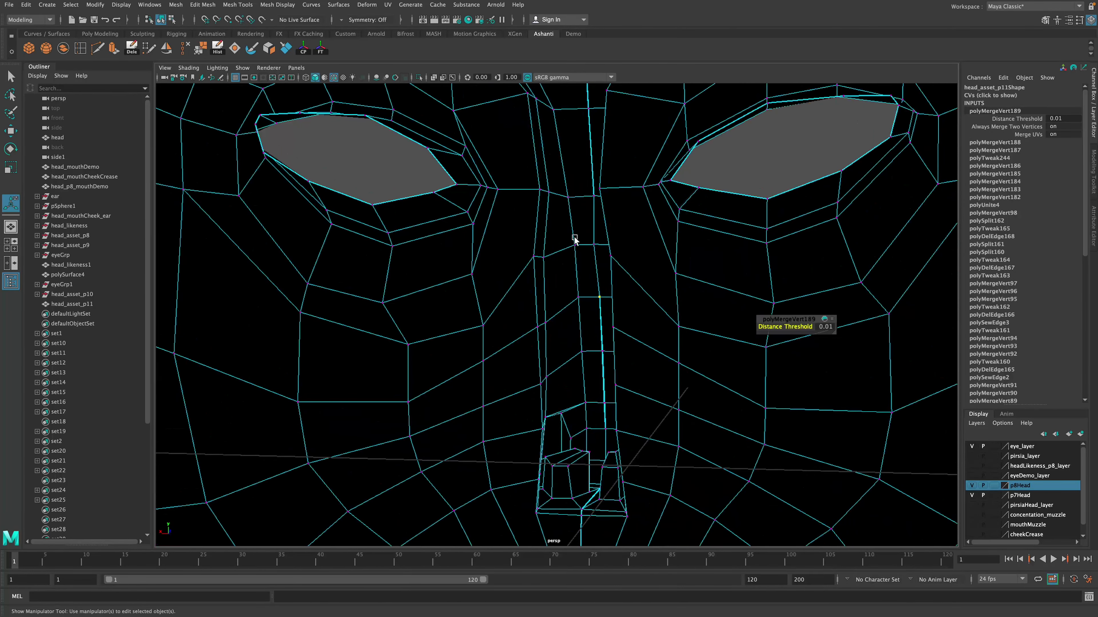
alt+drag(576, 238, 552, 335)
alt+drag(459, 319, 485, 327)
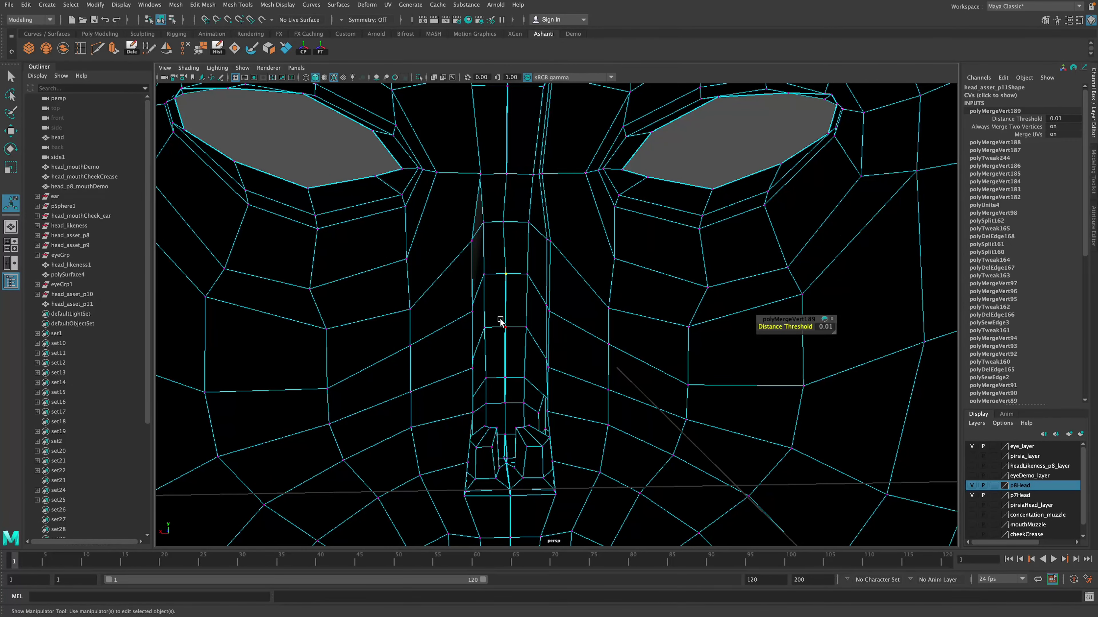
click(505, 327)
click(200, 50)
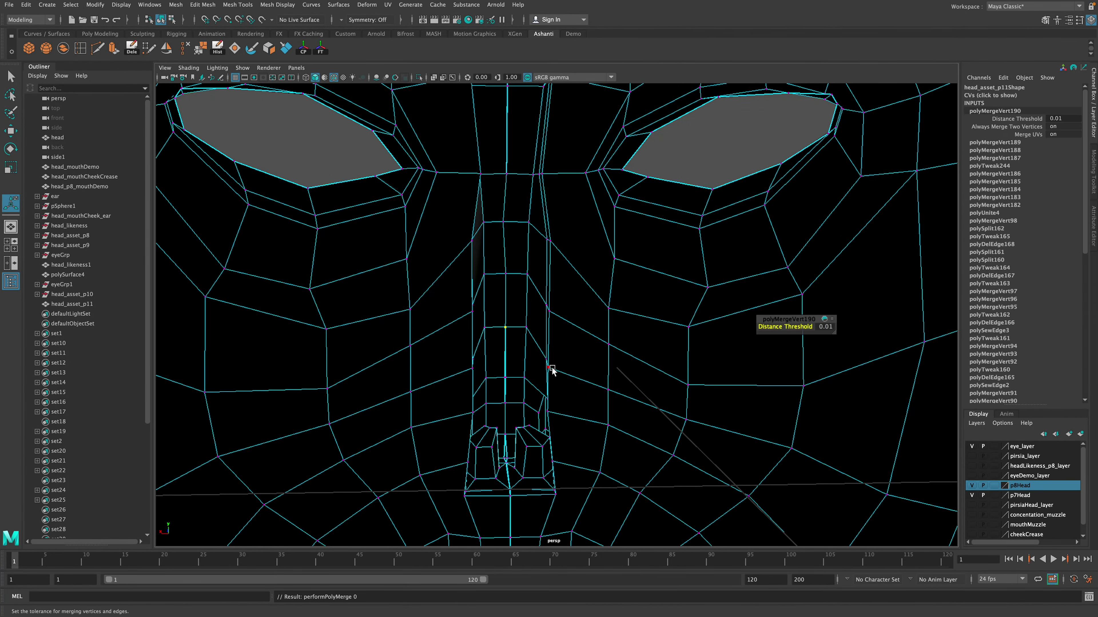
Merge the overlapping seam vertices on the lower part of the nose bridge
alt+drag(553, 368, 541, 351)
alt+middle_drag(540, 351, 545, 385)
click(532, 380)
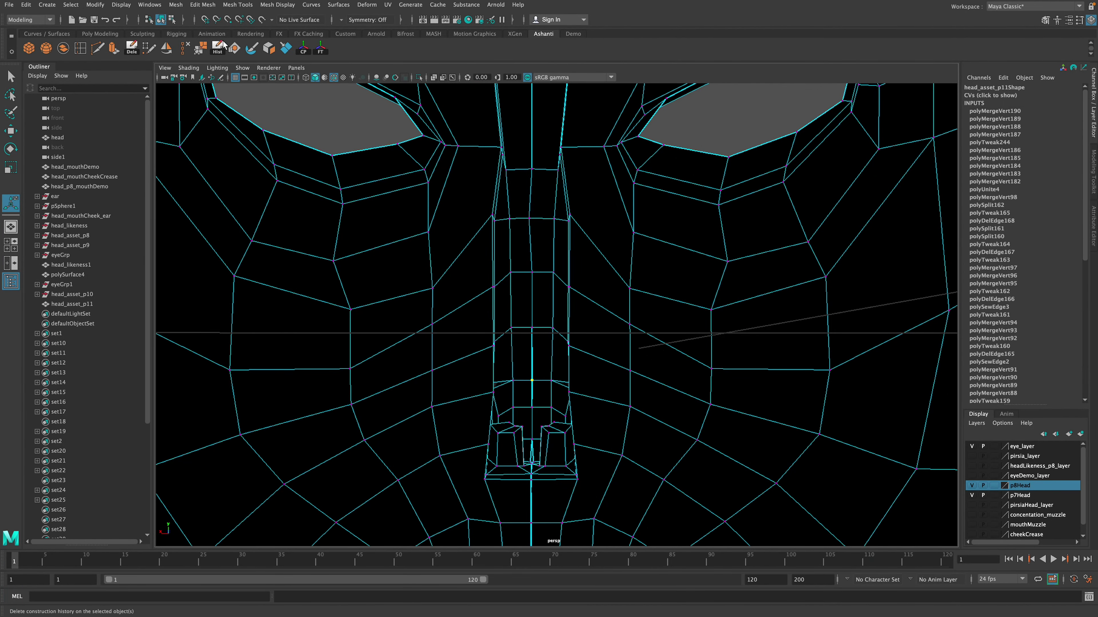
click(201, 48)
Merge the overlapping center seam vertices at the top of the nose bridge and in the row directly above it
alt+drag(558, 368, 509, 324)
alt+middle_drag(549, 260, 562, 449)
click(524, 258)
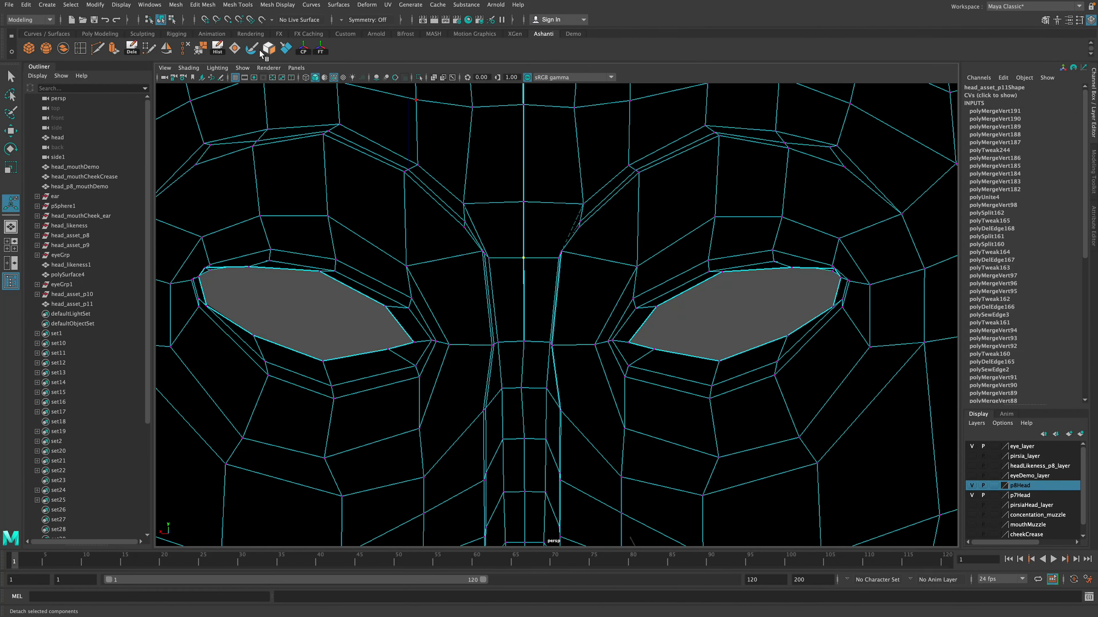
click(199, 48)
click(523, 202)
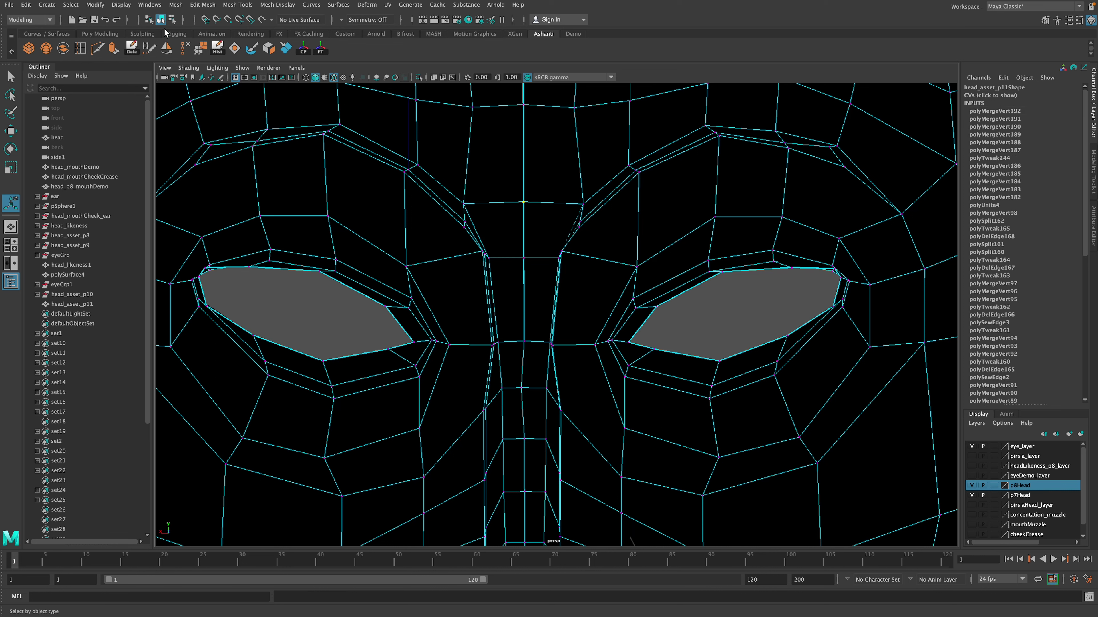
click(197, 52)
Merge the seam vertices level with the inner eye corners and repeat the merge at the top of the nose bridge
drag(513, 251, 531, 278)
drag(525, 343, 529, 353)
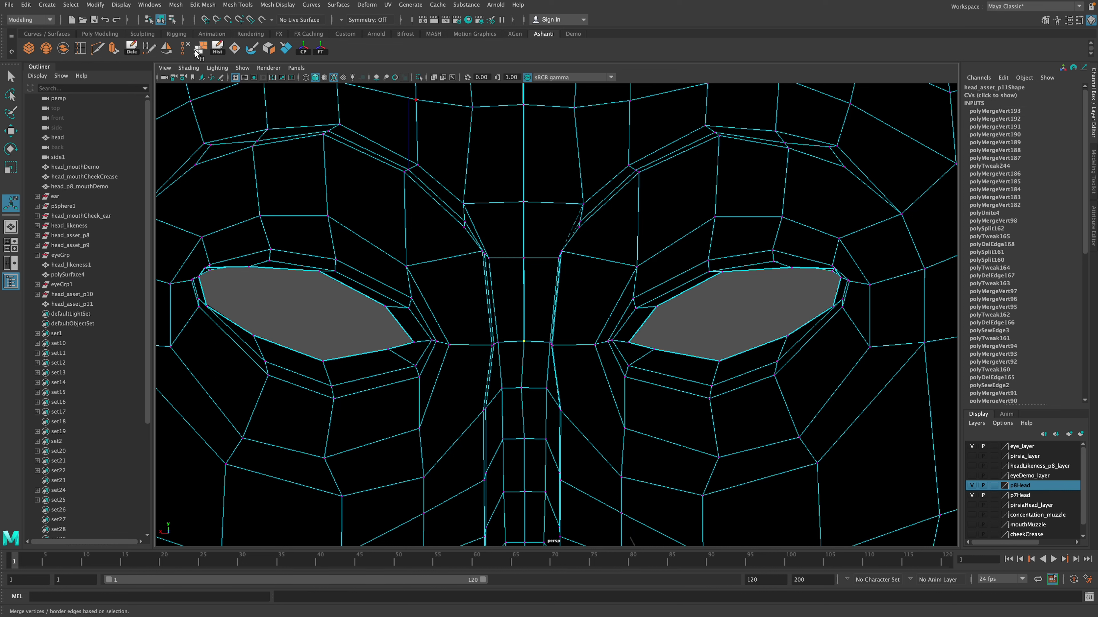
click(204, 54)
drag(511, 248, 541, 285)
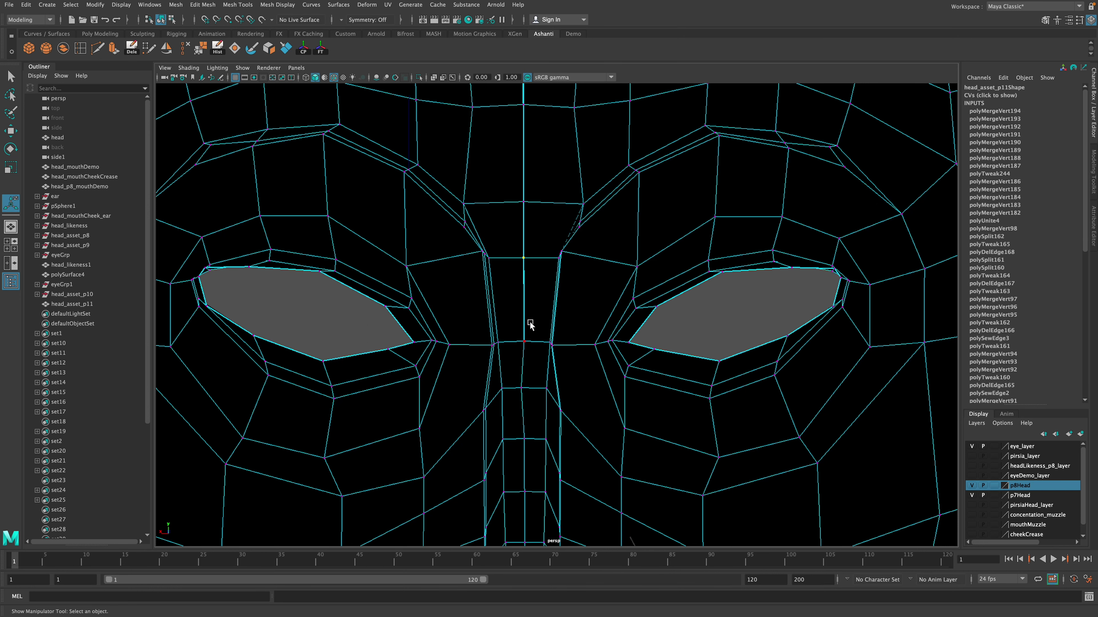
click(200, 48)
Try moving the seam vertex at the top of the nose bridge along X to check whether it is merged, and undo the move
alt+drag(545, 217, 534, 220)
click(526, 248)
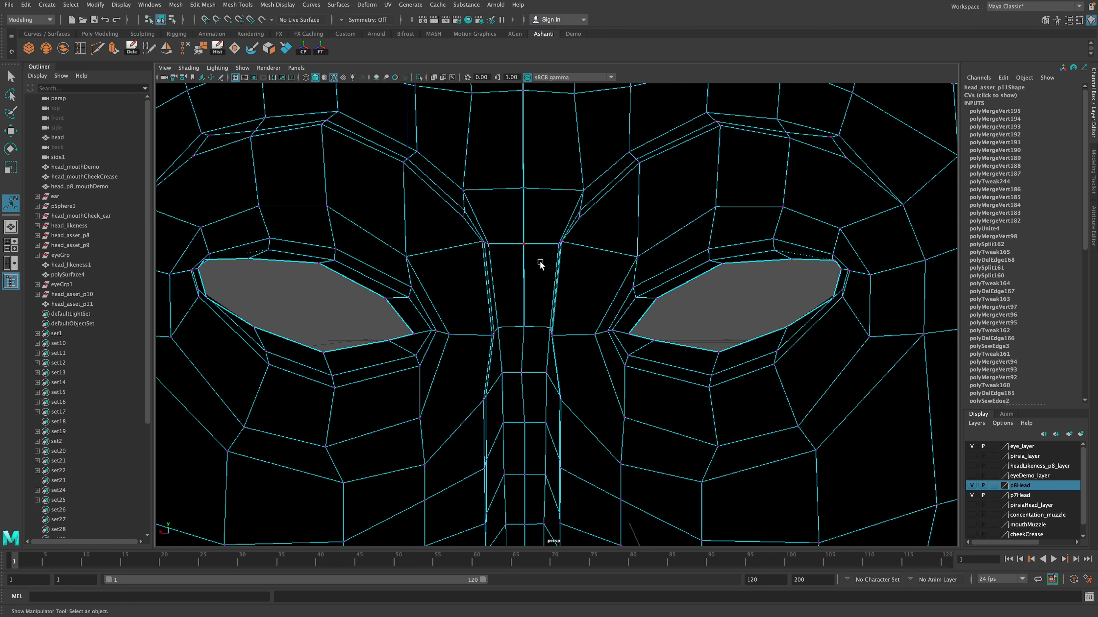
key(w)
middle_drag(541, 265, 528, 256)
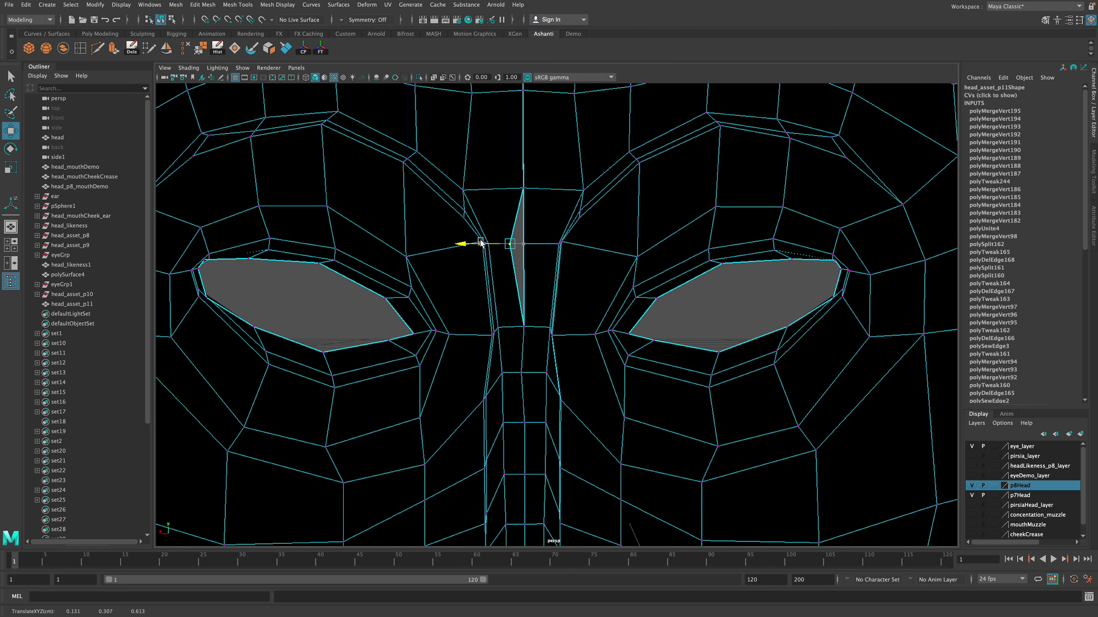
key(ctrl+z)
Adjust the seam vertex at the top of the nose bridge along X and merge it with its counterpart
drag(487, 245, 500, 245)
mouse_move(514, 327)
mouse_down()
mouse_move(488, 327)
mouse_move(522, 328)
mouse_up()
drag(506, 233, 543, 248)
click(202, 48)
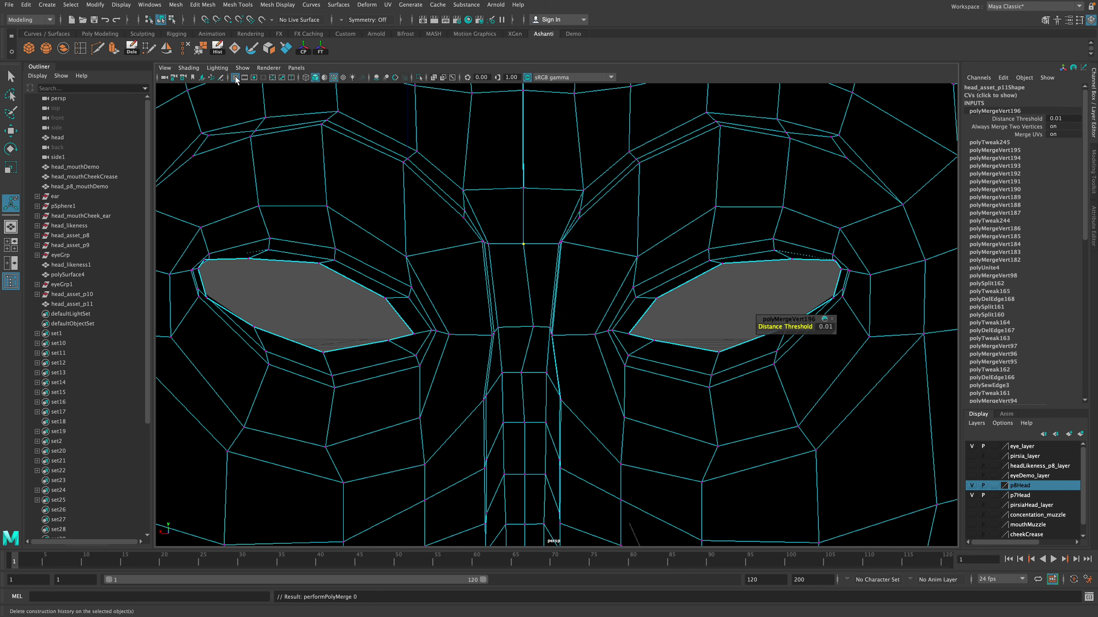
Merge the overlapping seam vertices in the row between the inner brows, applying the merge twice
alt+middle_drag(533, 193, 539, 294)
alt+drag(539, 294, 538, 290)
click(528, 288)
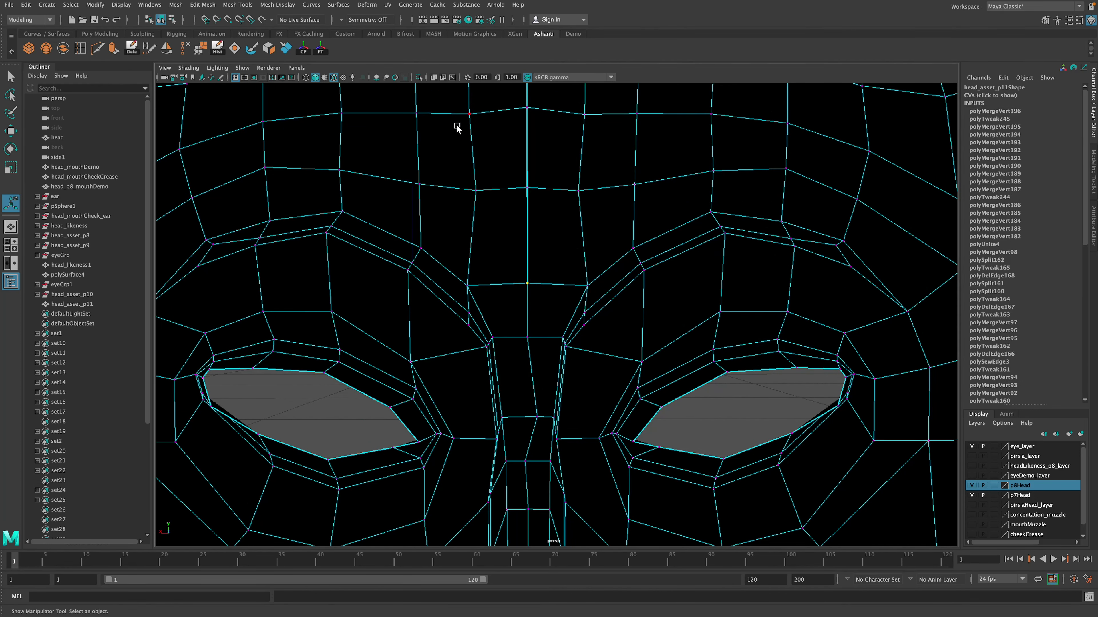
click(199, 51)
drag(522, 245, 542, 289)
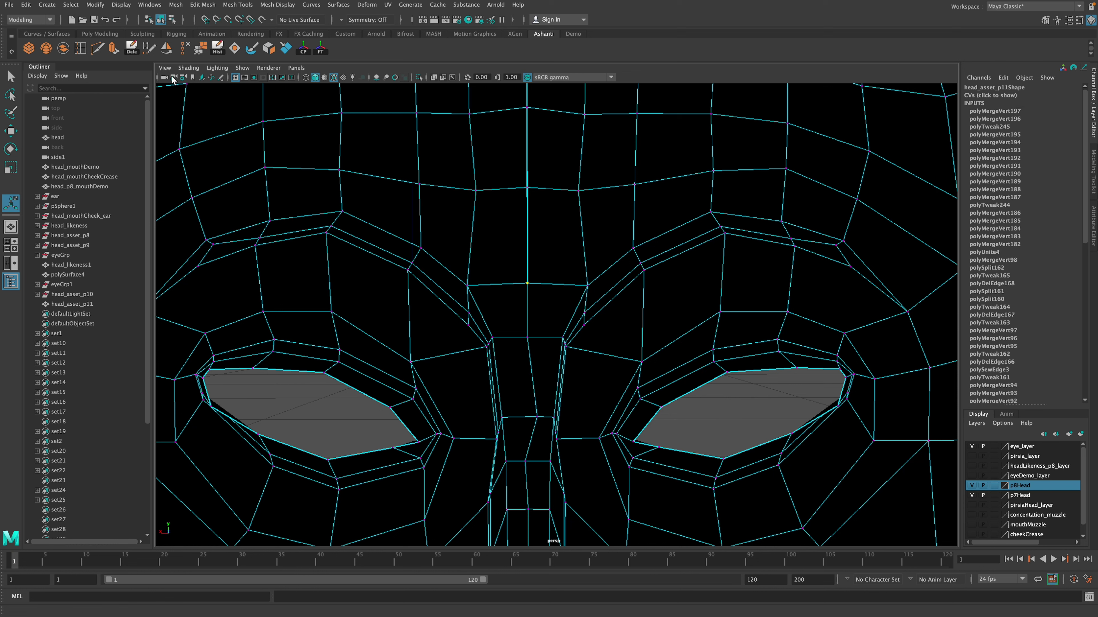
click(198, 46)
Move the overlapping lower forehead seam vertices along X to open a gap, and nudge the seam vertex between the brows sideways
drag(514, 176, 553, 214)
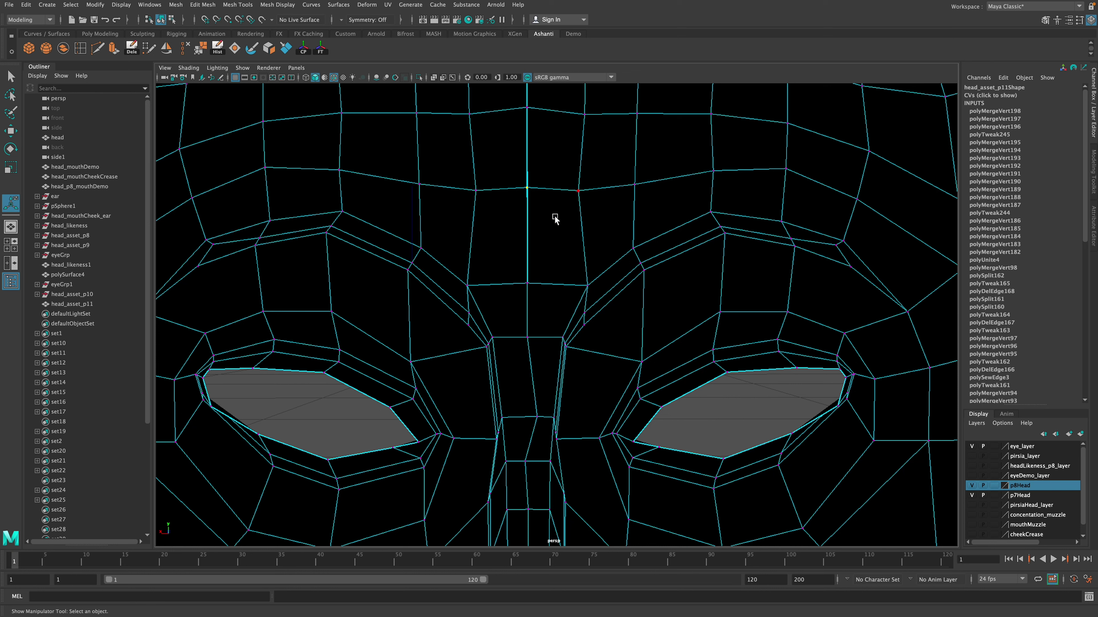
key(w)
drag(490, 185, 503, 197)
click(527, 109)
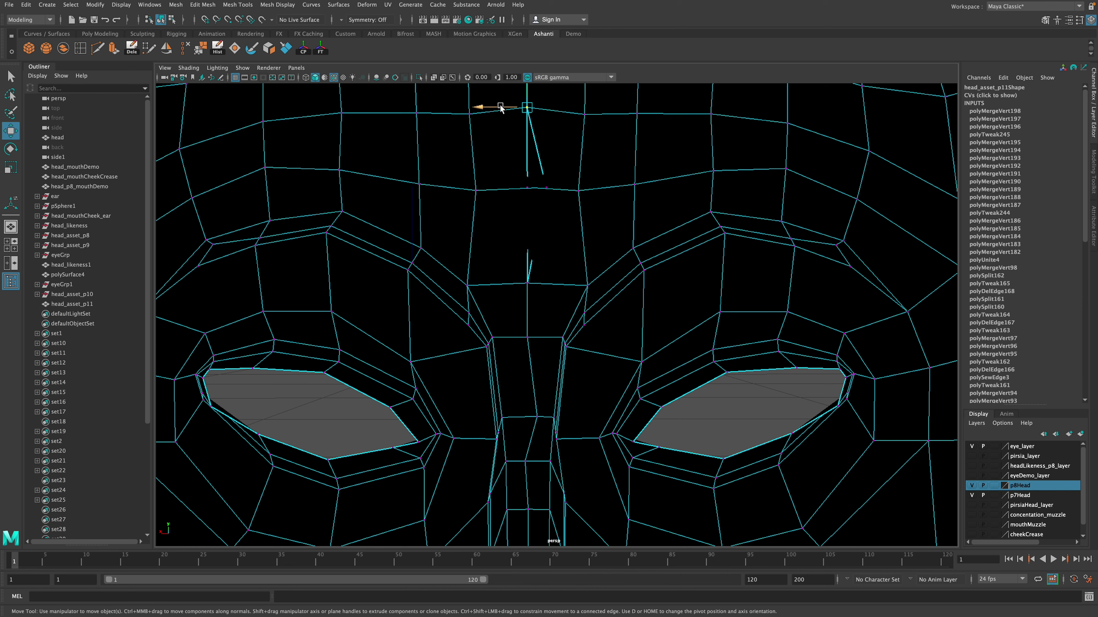
drag(500, 107, 526, 114)
key(ctrl+z)
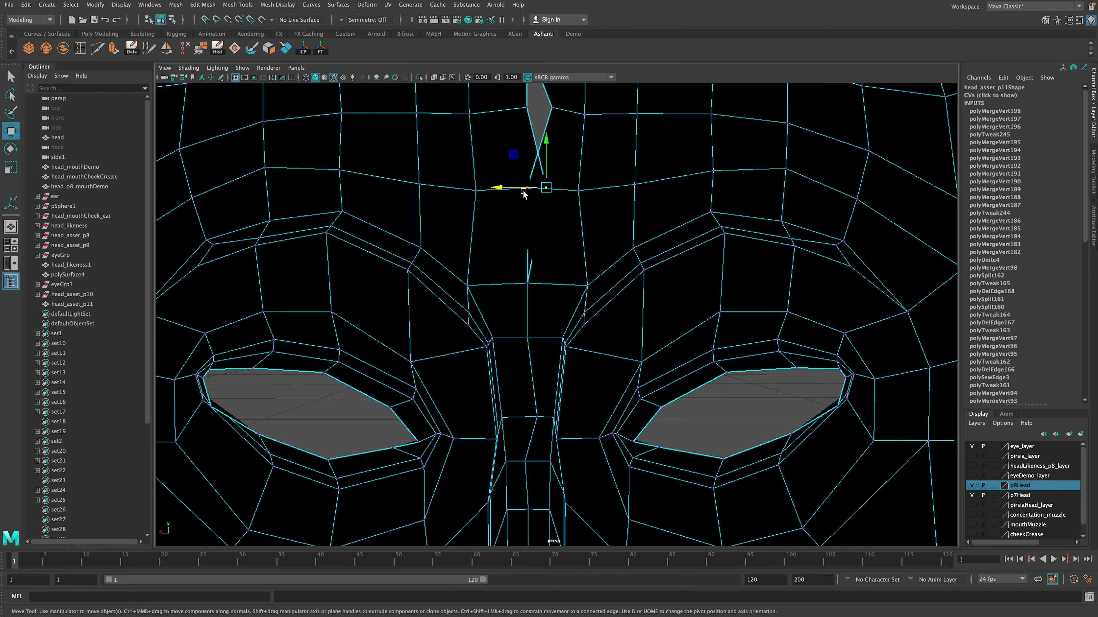
drag(523, 192, 479, 189)
click(525, 284)
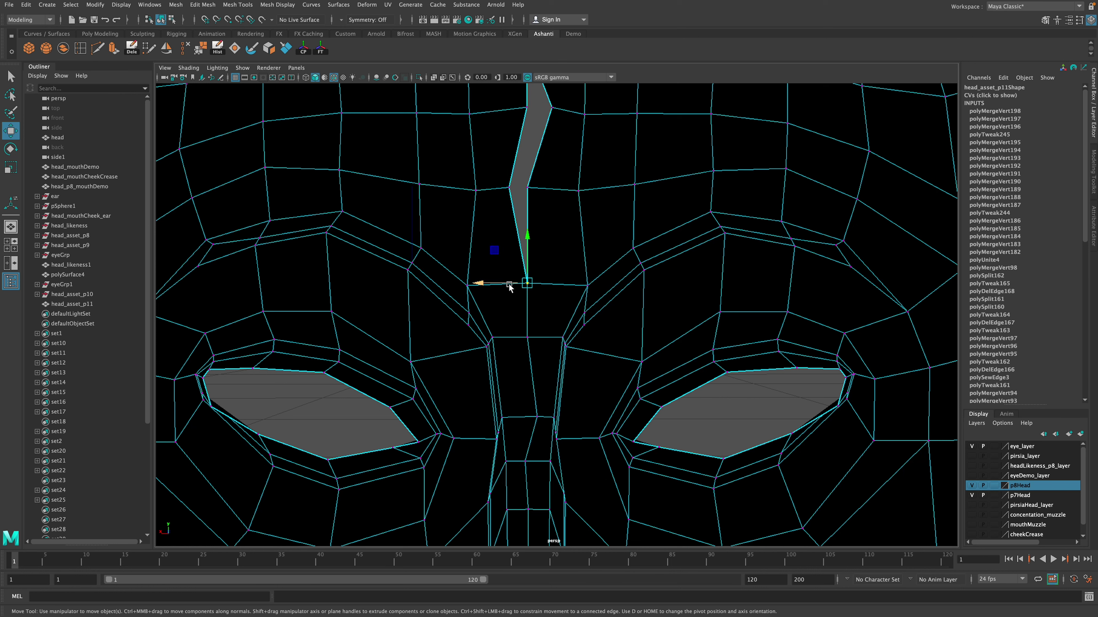
mouse_move(509, 283)
mouse_down()
mouse_move(490, 282)
mouse_move(509, 276)
mouse_up()
Merge the two separated pairs of seam vertices on the lower forehead to close the gap
click(510, 188)
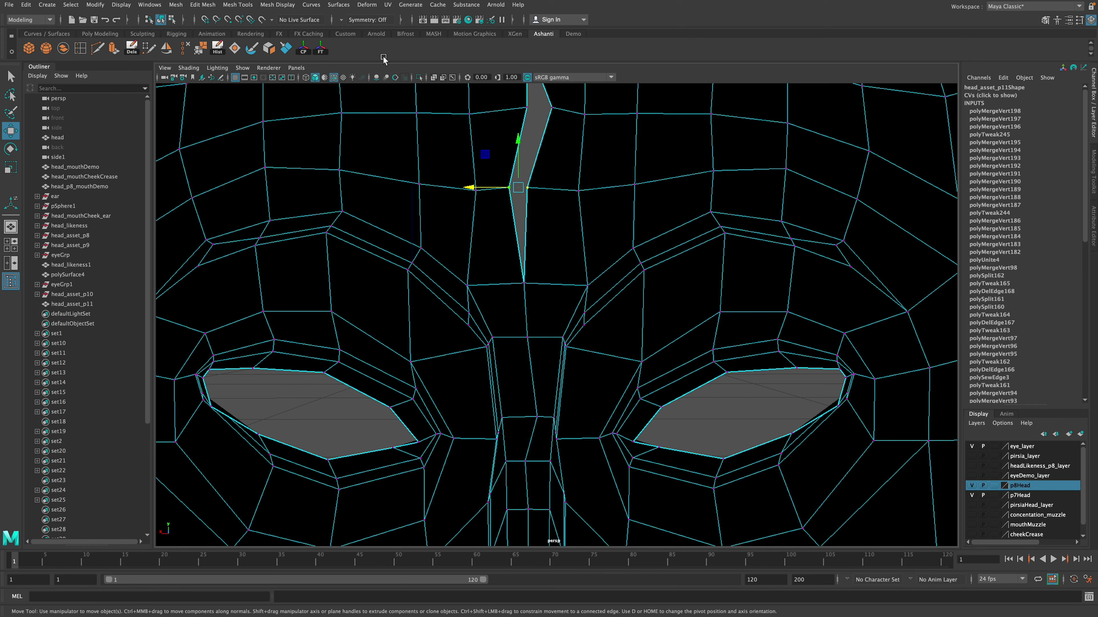
key(g)
drag(513, 126, 560, 104)
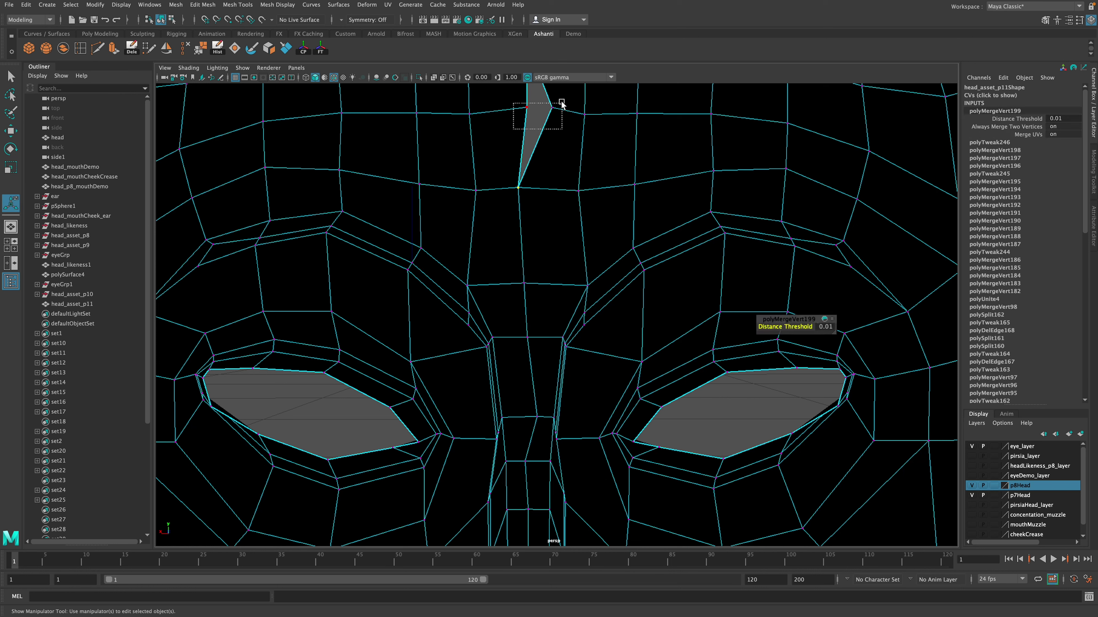
alt+middle_drag(560, 131, 551, 272)
key(g)
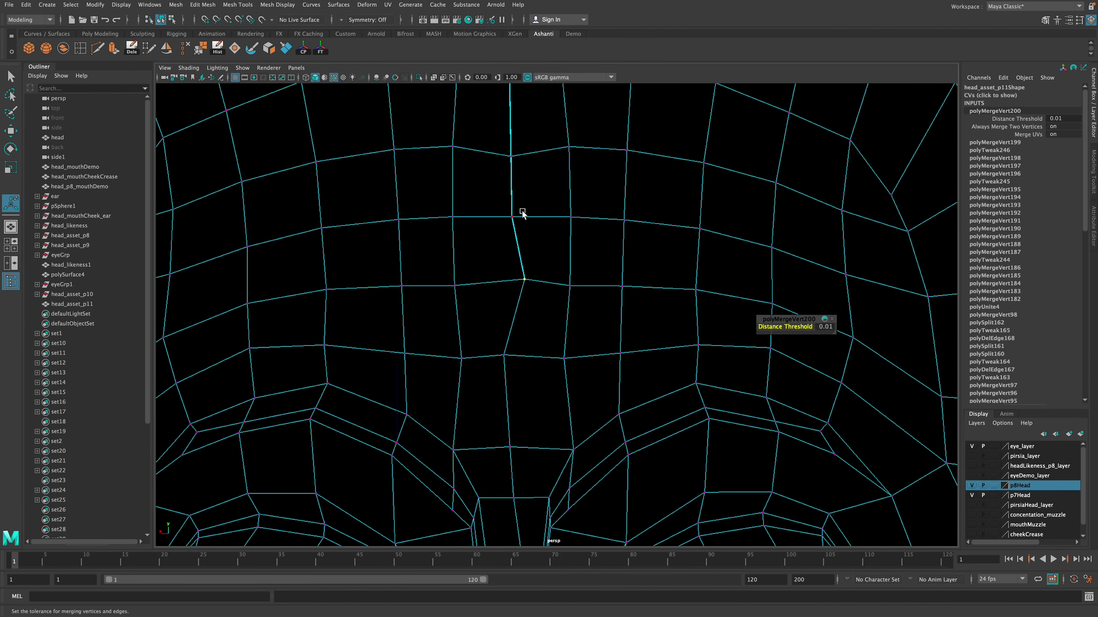
In edge mode, shift the next forehead seam edge along X to open a gap and try merging it with the opposite edge
right_drag(509, 186, 513, 164)
click(513, 180)
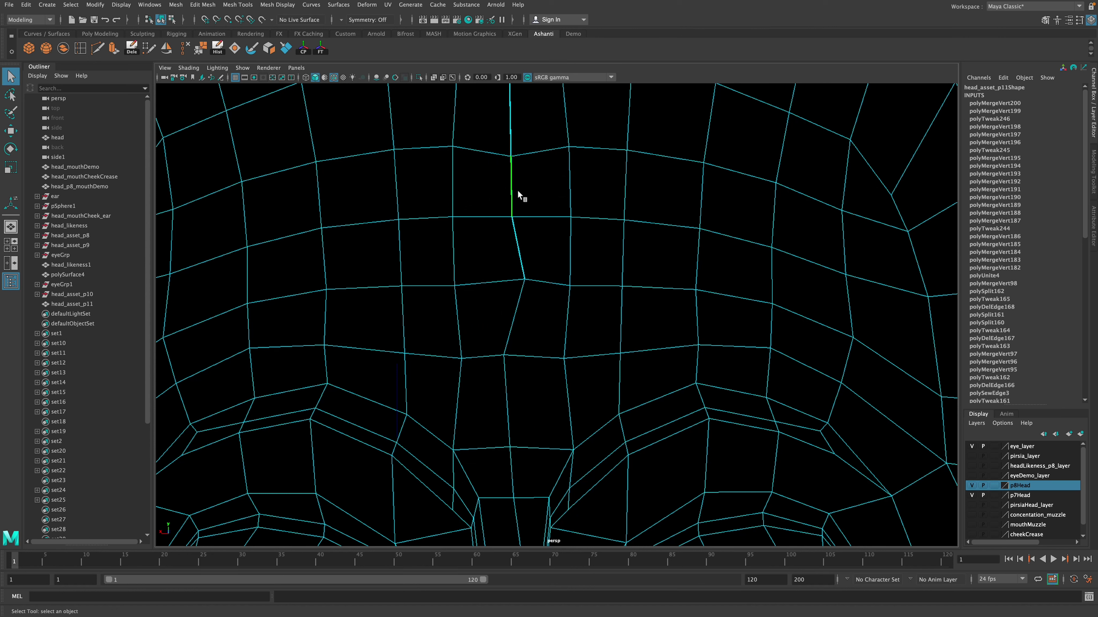
key(w)
mouse_move(502, 184)
mouse_down()
mouse_move(488, 181)
mouse_move(498, 190)
mouse_up()
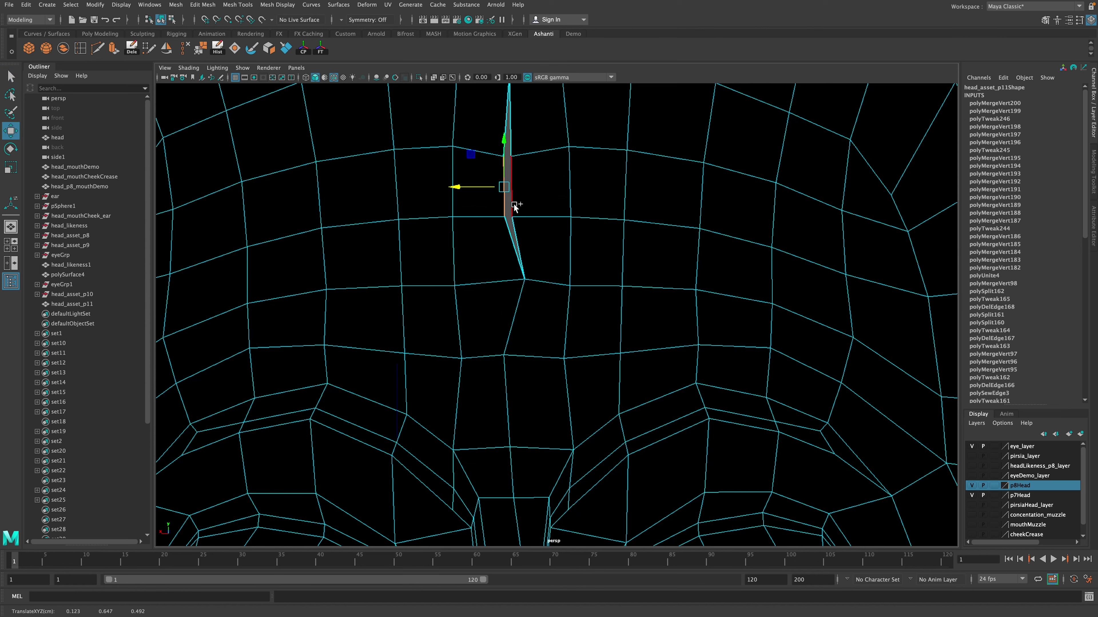
click(201, 48)
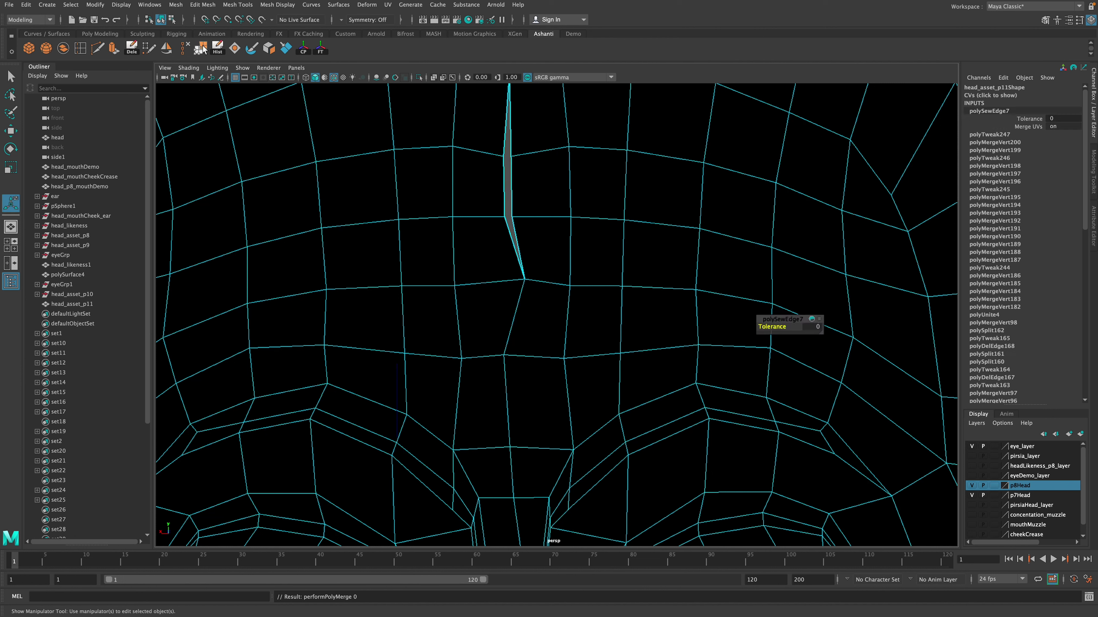
Move the forehead seam edge along X to narrow the gap and try merging both border edges again
click(514, 190)
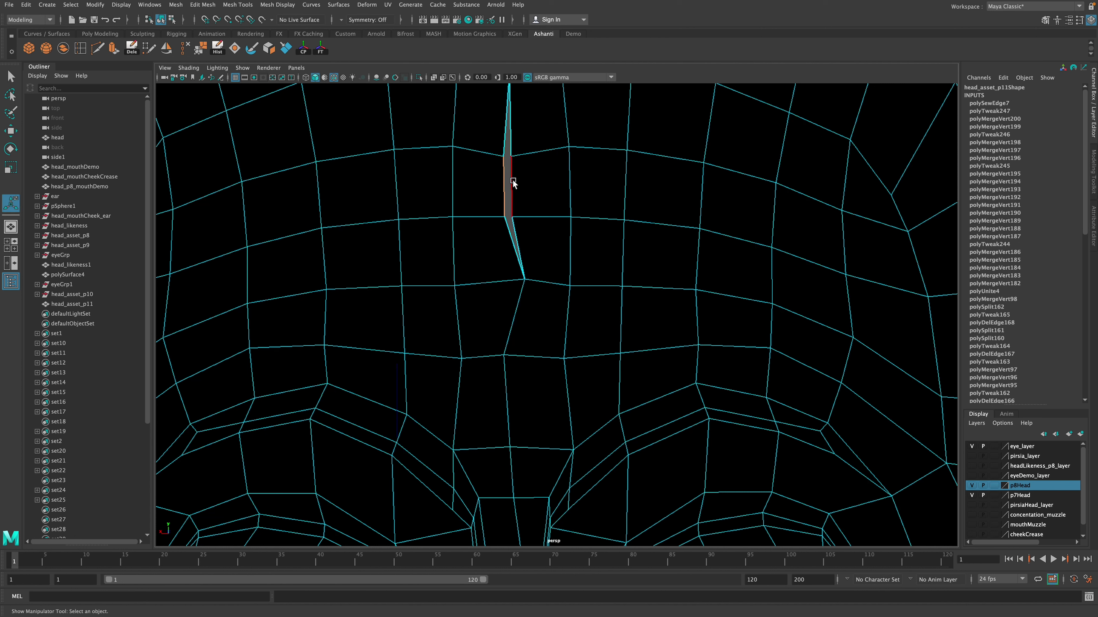
key(w)
drag(481, 186, 484, 186)
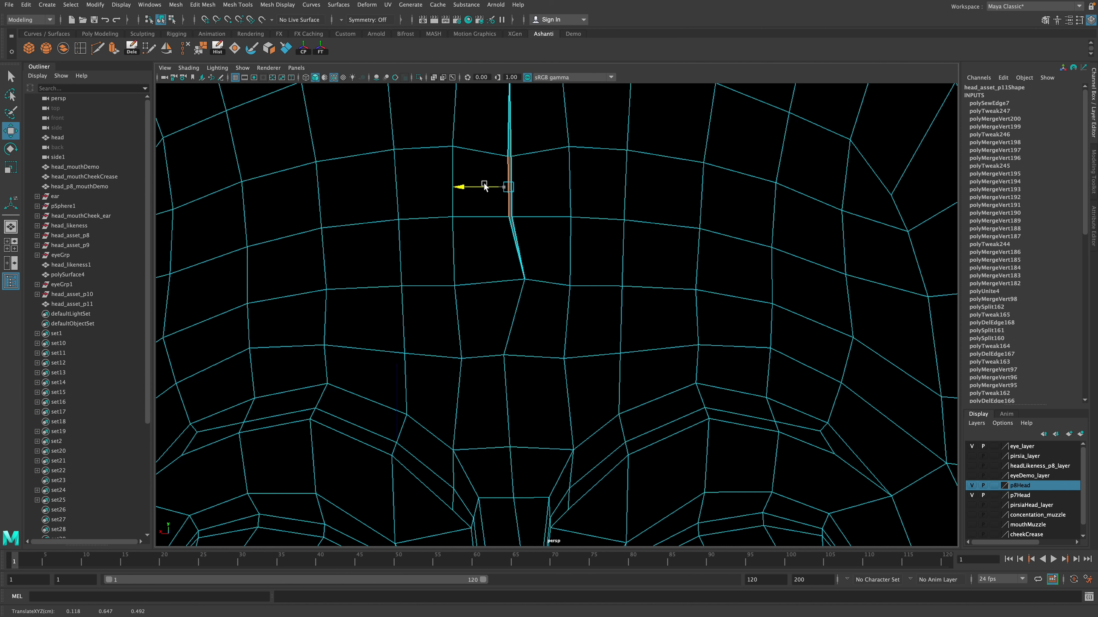
shift+click(513, 169)
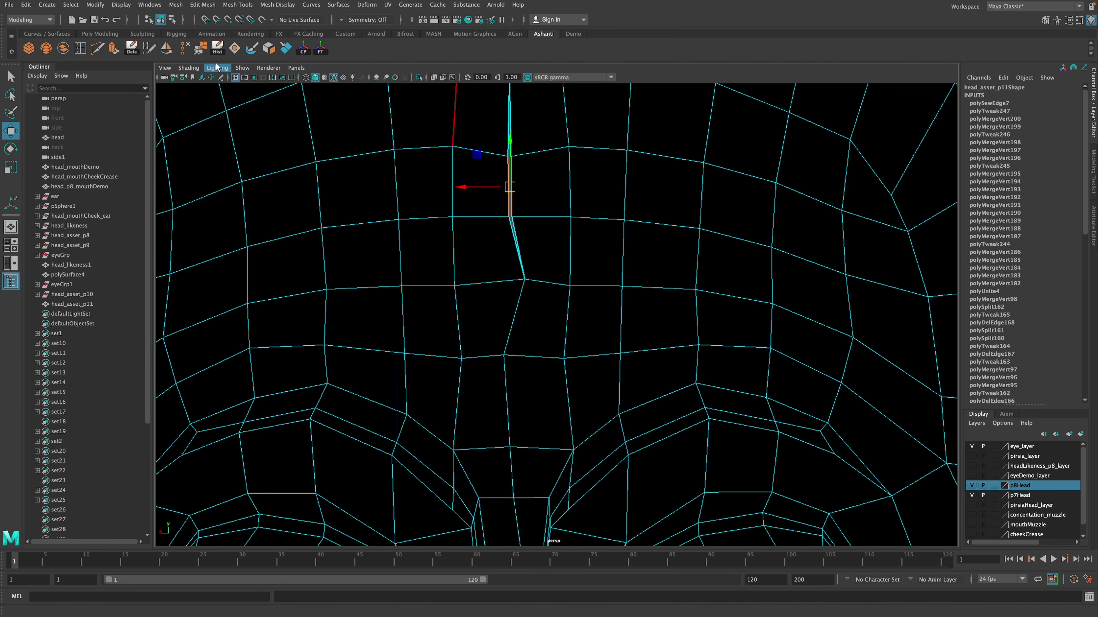
click(202, 47)
key(t)
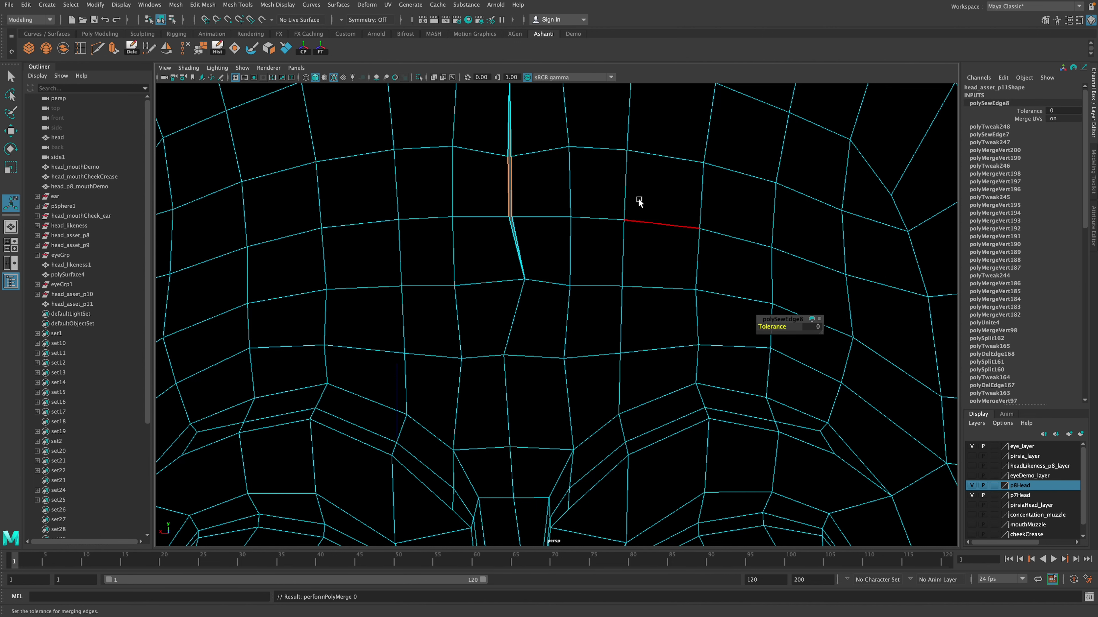
alt+middle_drag(640, 202, 628, 267)
scroll(614, 253, up, 3)
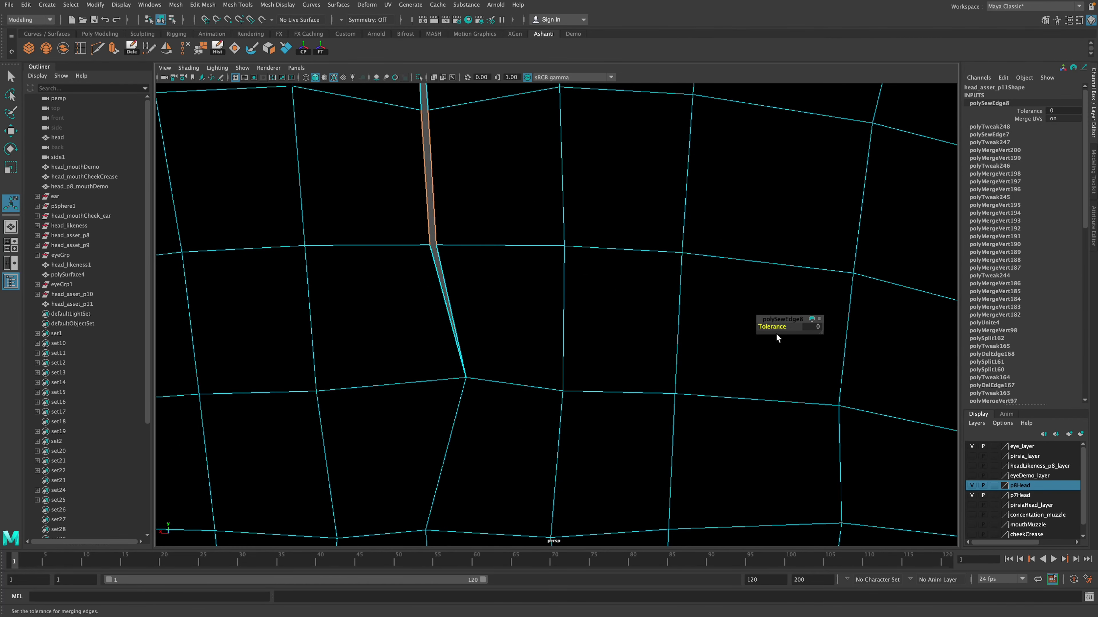
click(819, 328)
Return to vertex mode and merge the vertex pairs at the lower and upper ends of the split forehead edge
right_drag(432, 244, 461, 275)
click(200, 48)
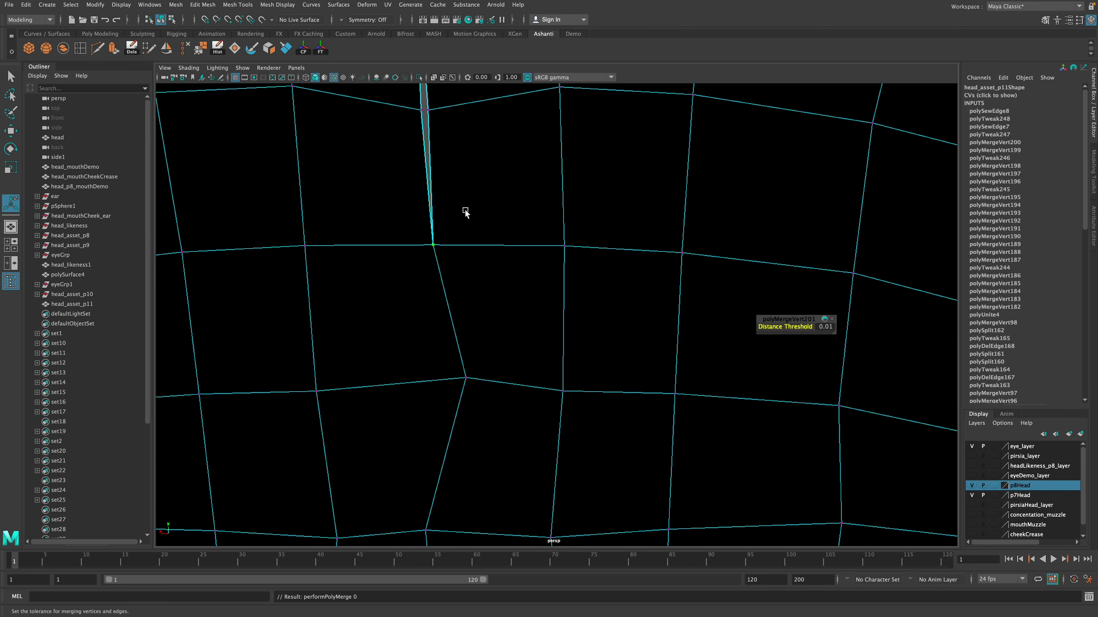
alt+middle_drag(465, 208, 468, 262)
drag(422, 211, 461, 257)
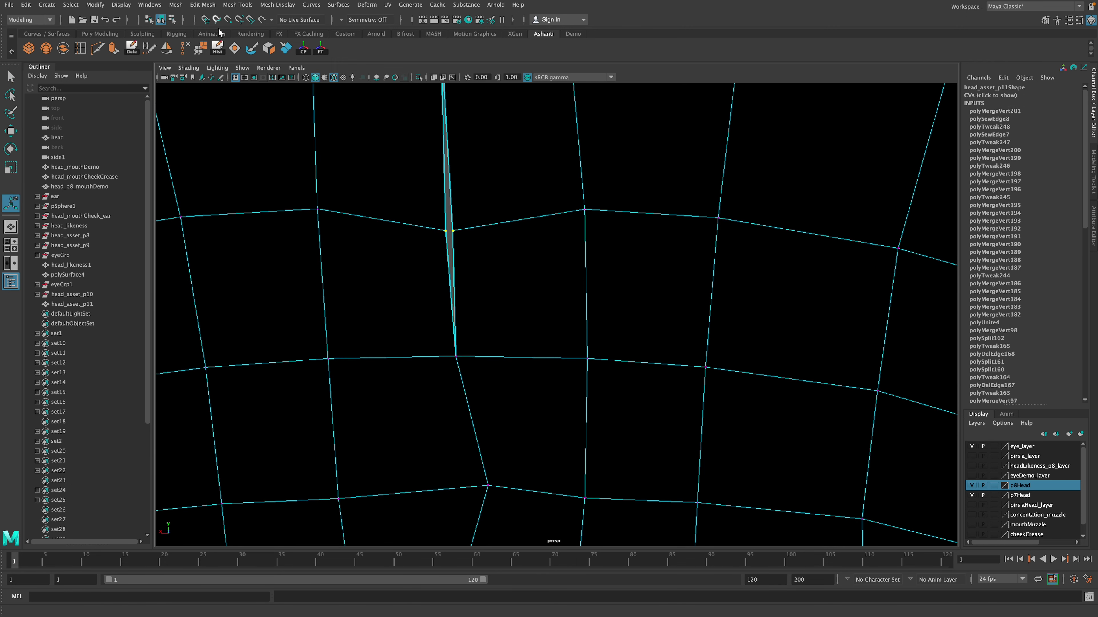
click(200, 47)
Merge the next pair of seam vertices further up the forehead
alt+middle_drag(467, 143, 472, 262)
drag(420, 280, 456, 328)
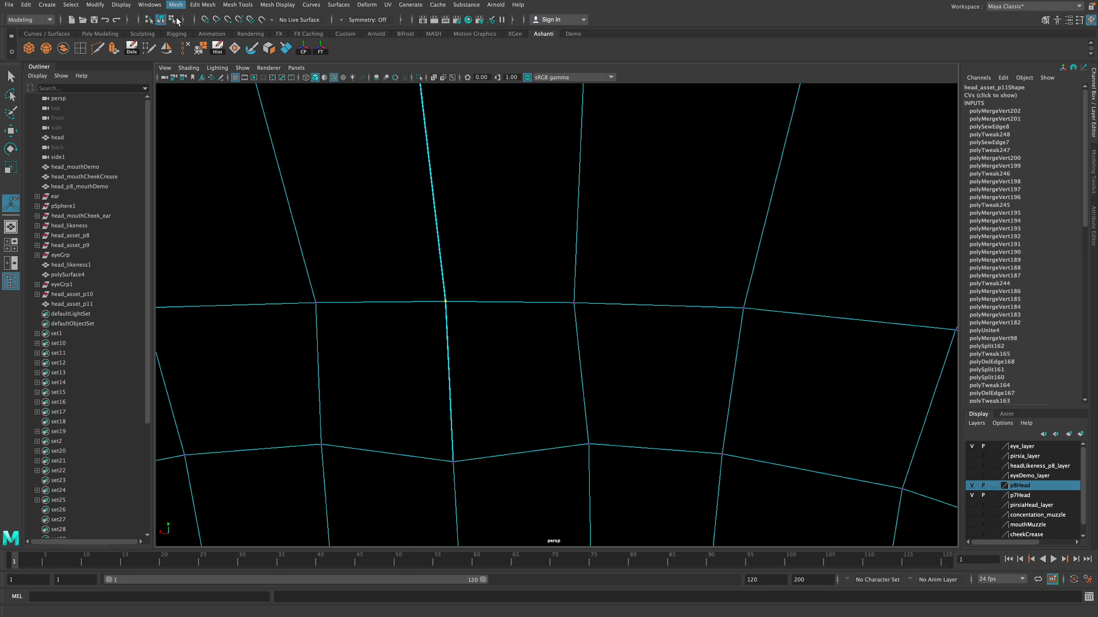
click(201, 50)
scroll(552, 238, down, 5)
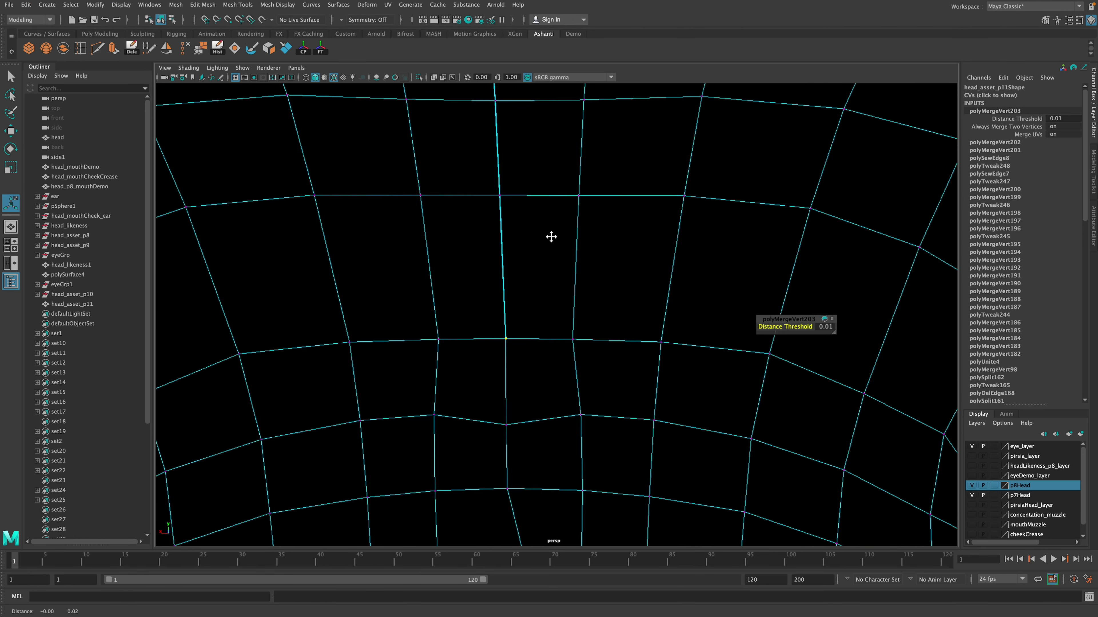